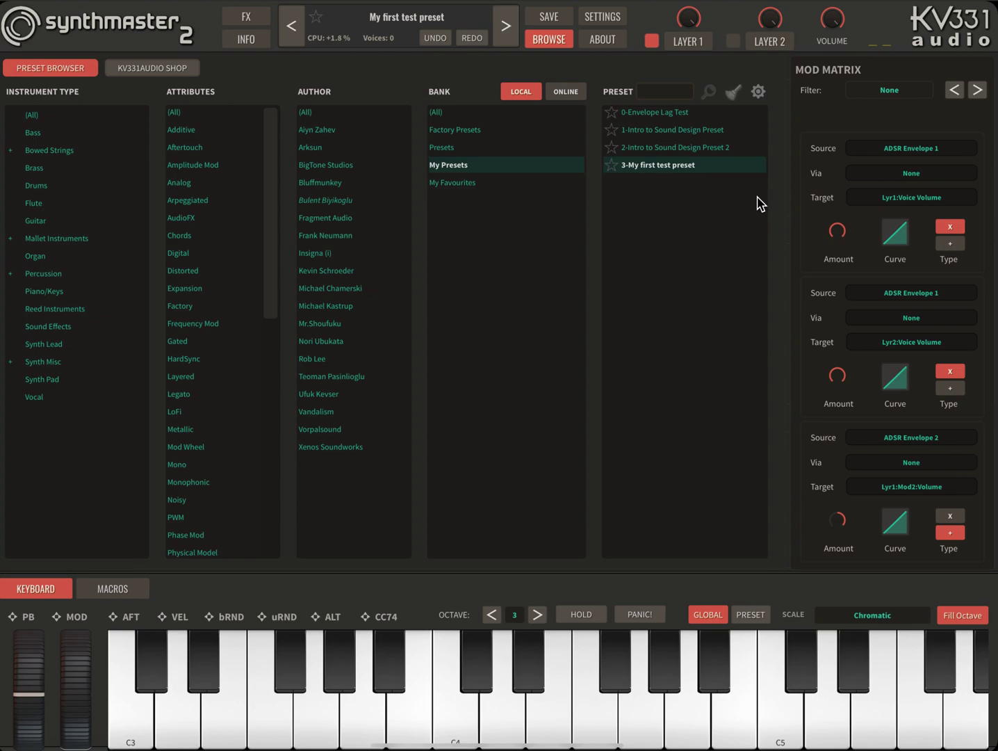
Turn on Layer 2 alongside Layer 1, open its settings and show its filter routing.
{"action": "left_click", "coordinate": [690, 45]}
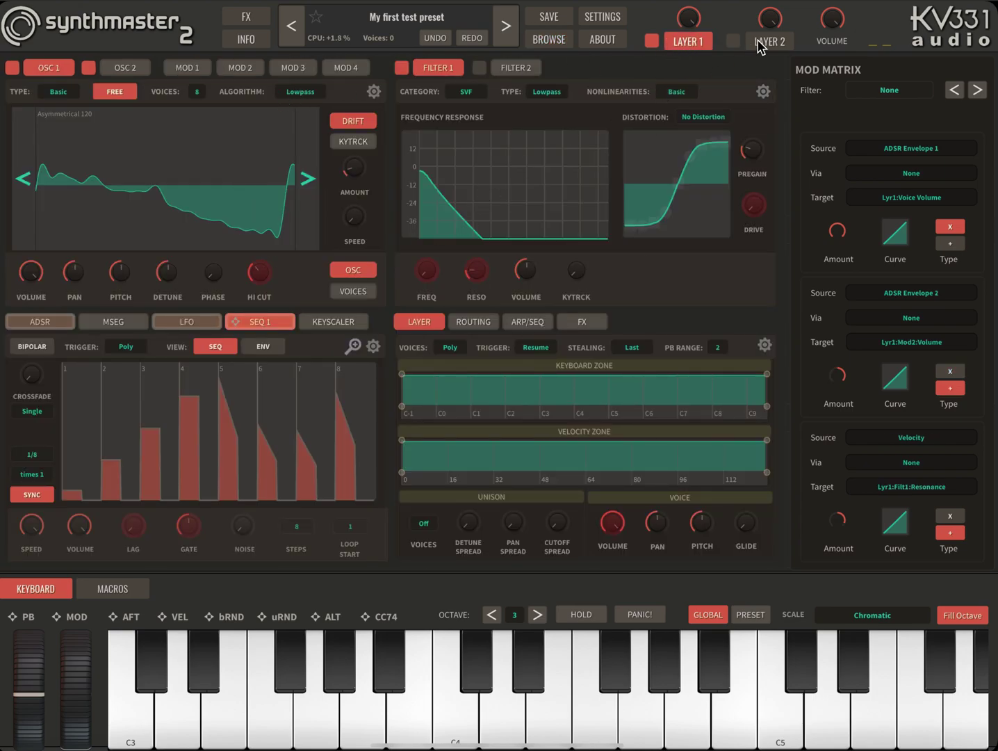
{"action": "left_click", "coordinate": [734, 41]}
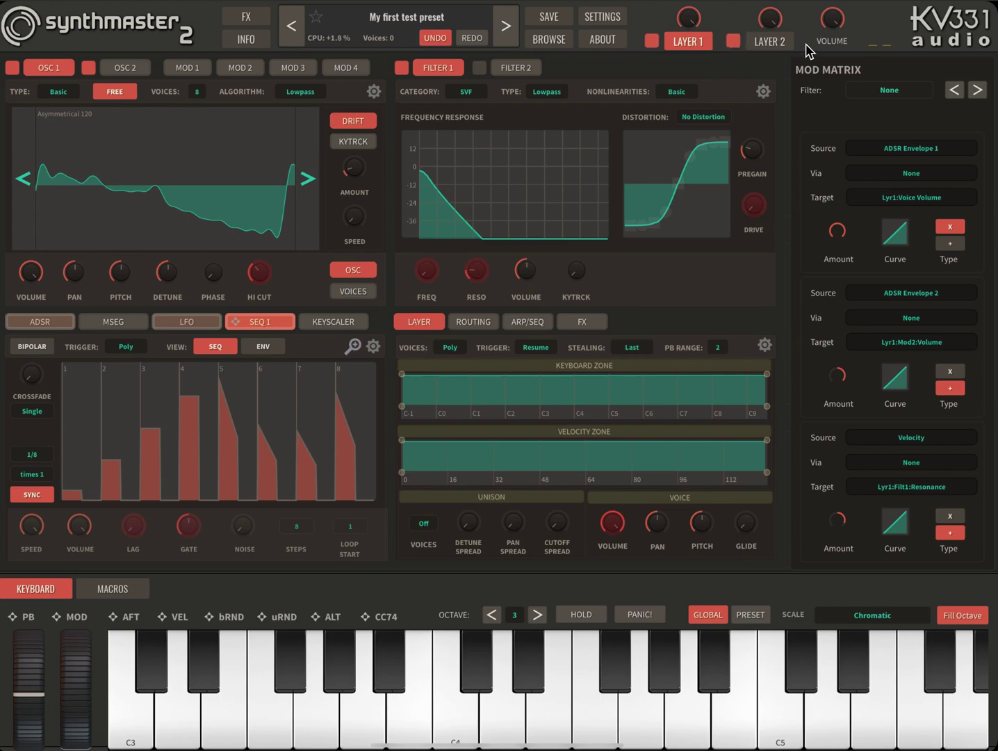
{"action": "left_click", "coordinate": [763, 45]}
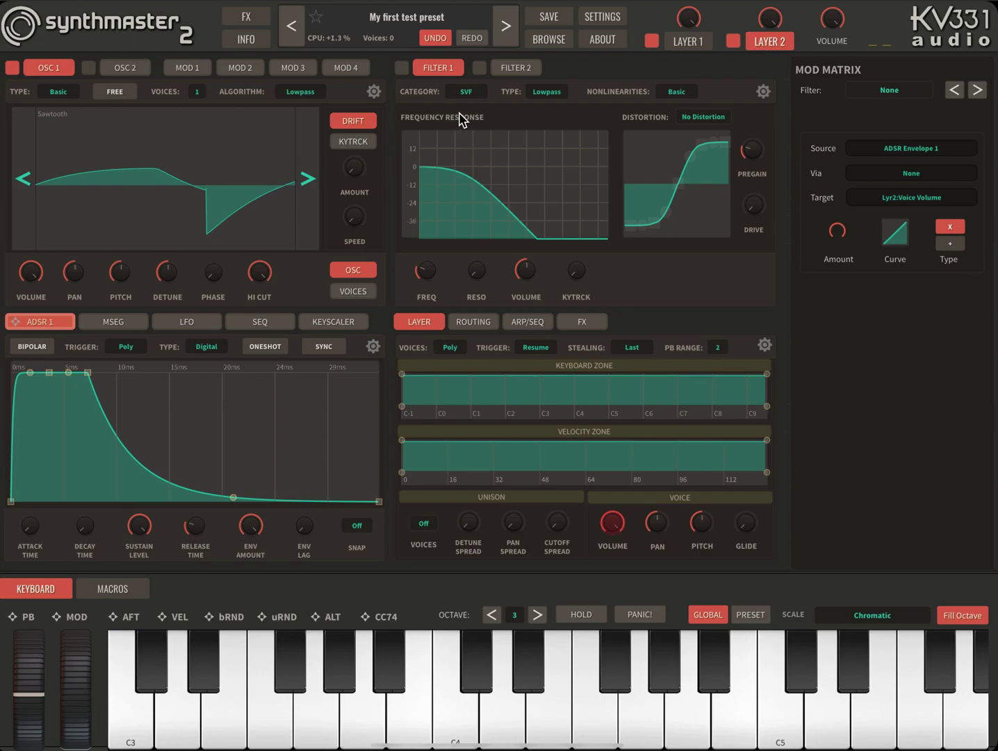
{"action": "left_click", "coordinate": [470, 320]}
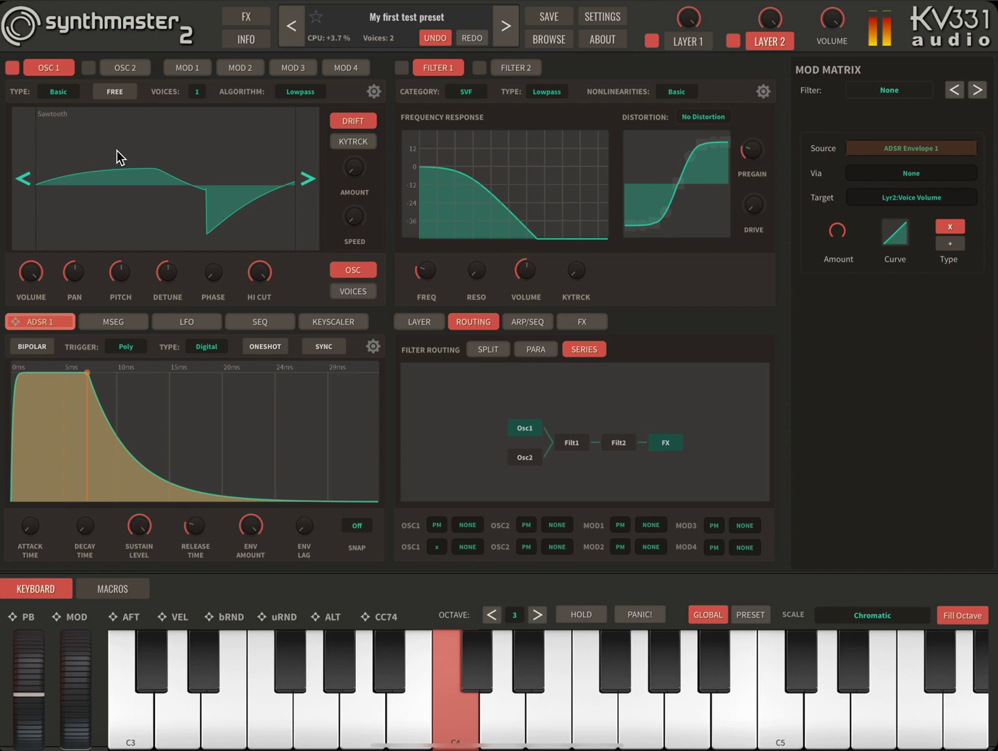
Set Layer 2's voice pitch to 1 octave and 0 semitones.
{"action": "left_click", "coordinate": [420, 323]}
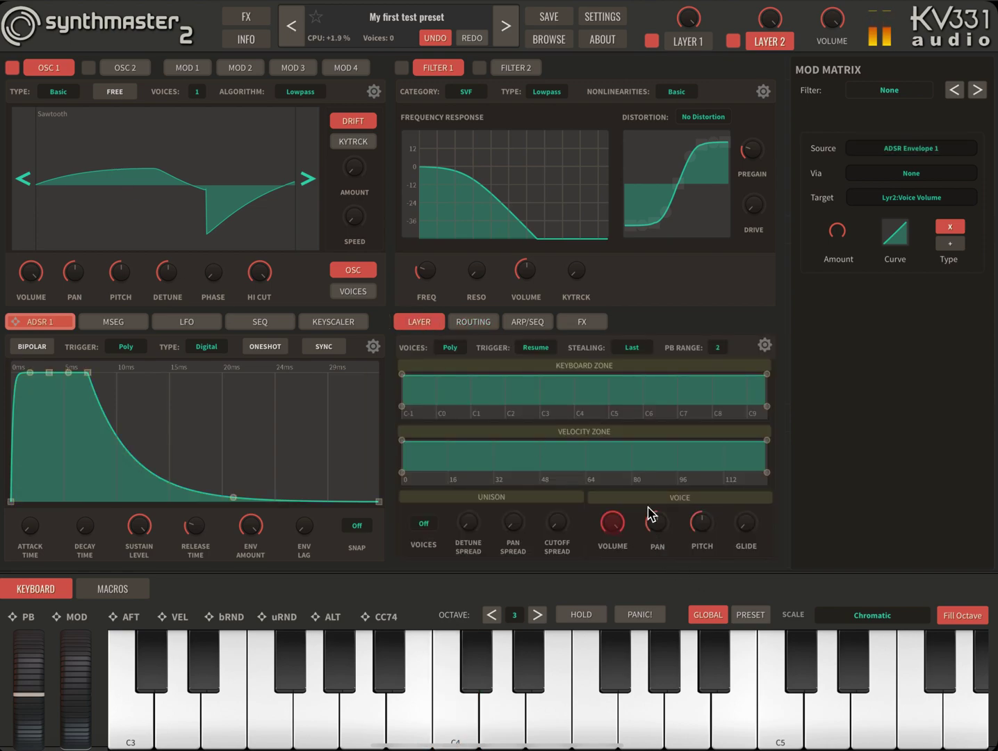
{"action": "right_click", "coordinate": [701, 525]}
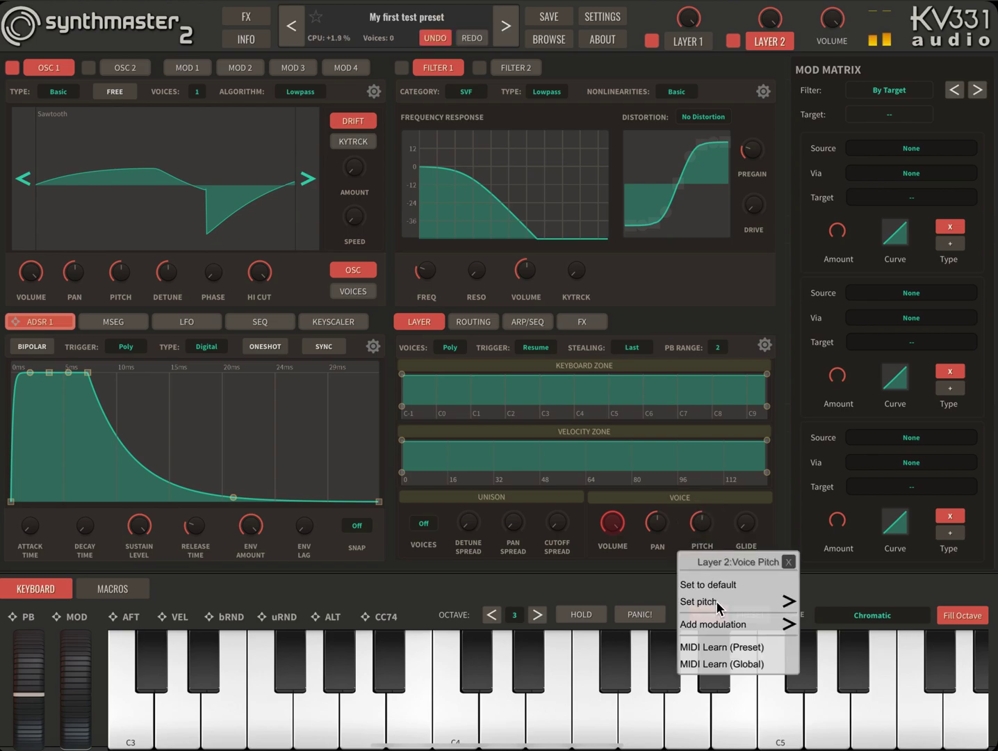
{"action": "mouse_move", "coordinate": [716, 601]}
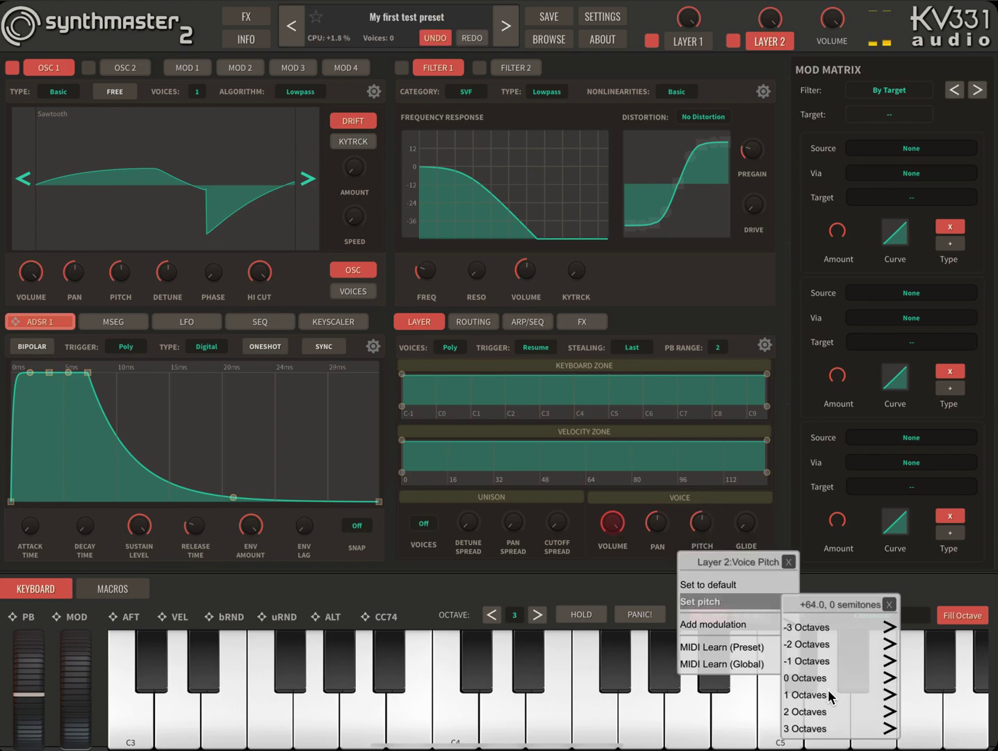
{"action": "mouse_move", "coordinate": [830, 698]}
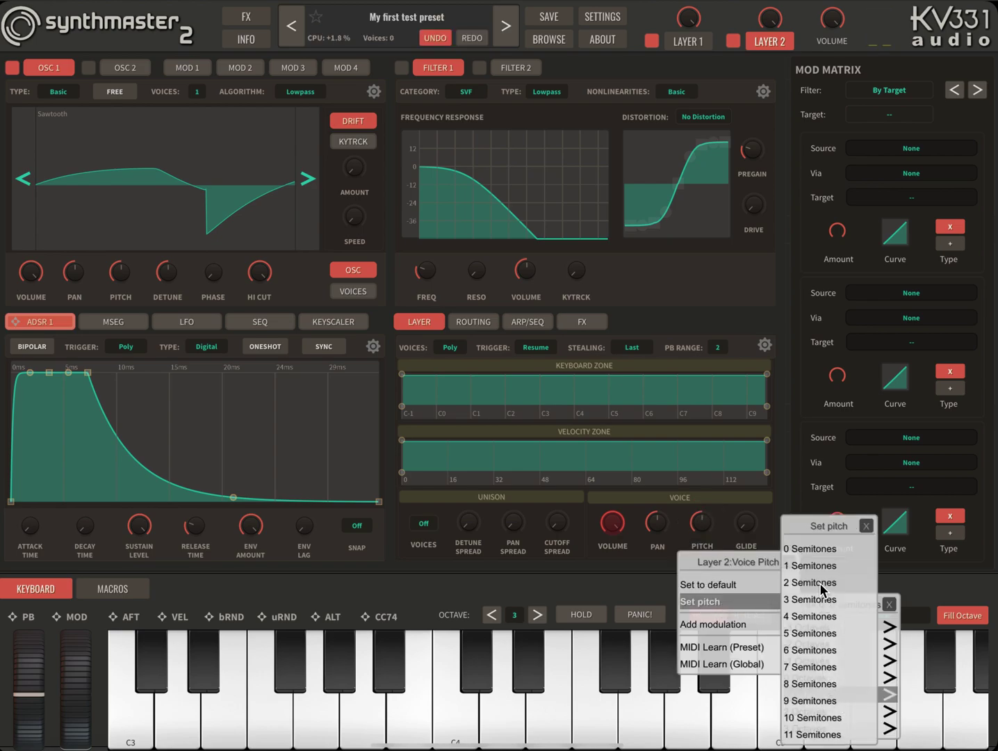
{"action": "left_click", "coordinate": [811, 550]}
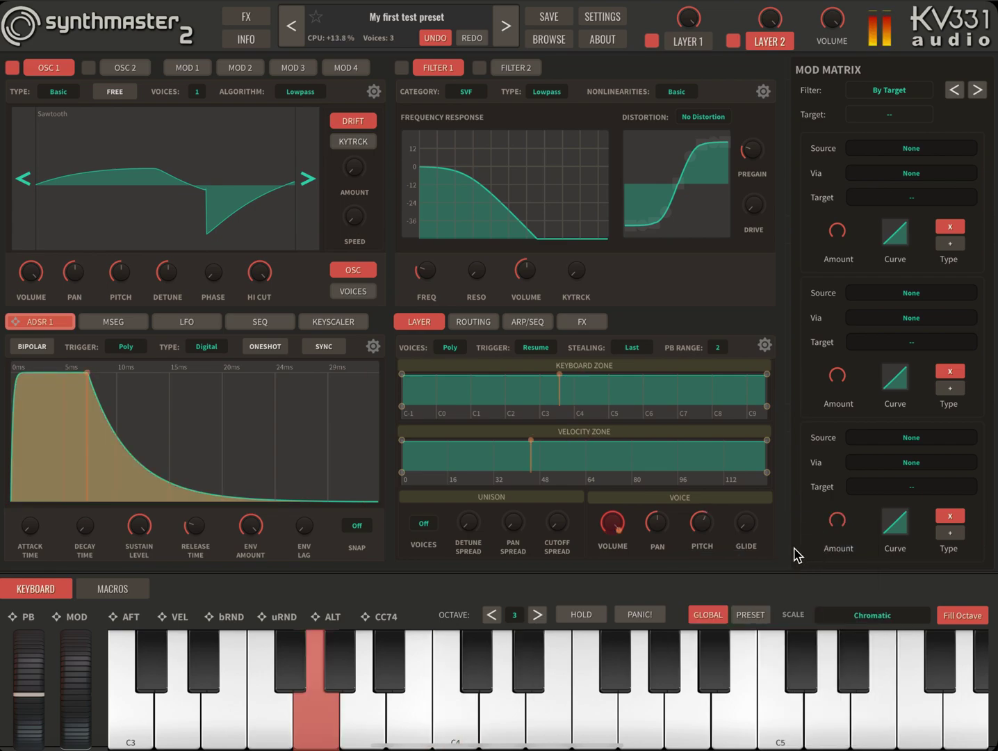
Choose all sample files in the Brass 64 folder of Sample Import as wave files to import for Layer 2's Osc 1.
{"action": "left_click", "coordinate": [134, 136]}
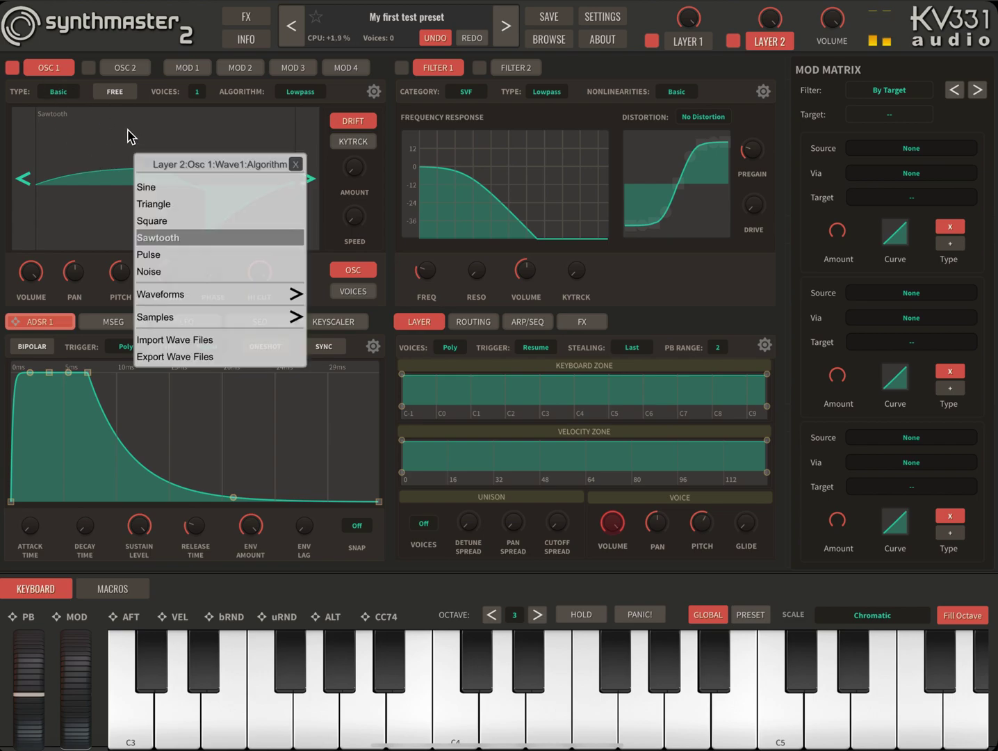
{"action": "left_click", "coordinate": [174, 341]}
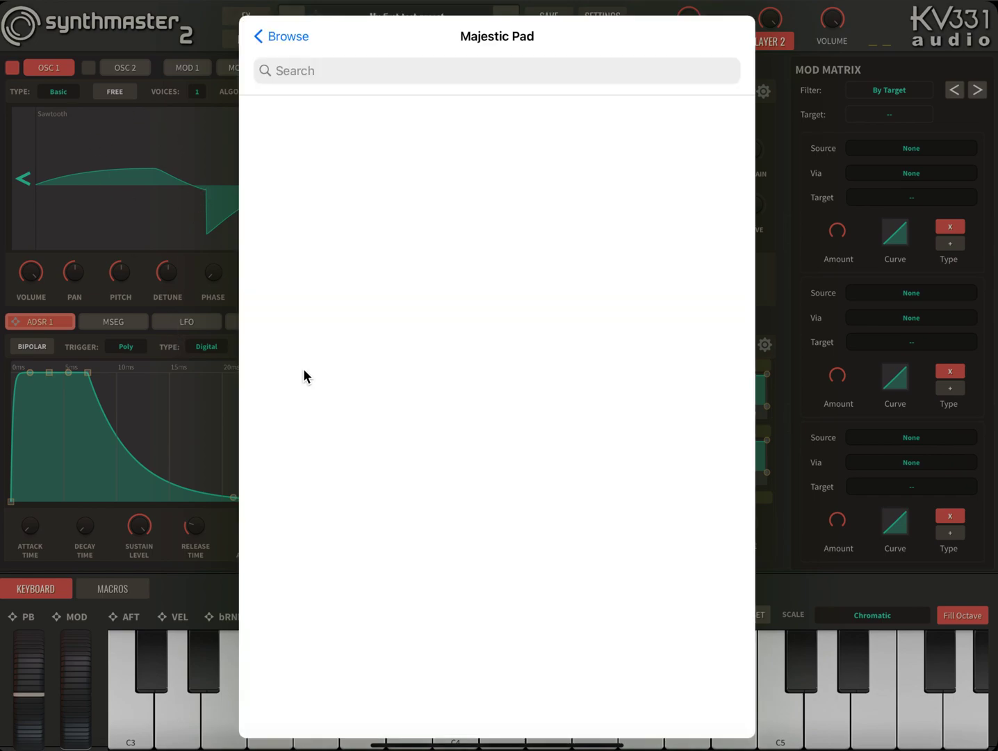
{"action": "left_click", "coordinate": [291, 39]}
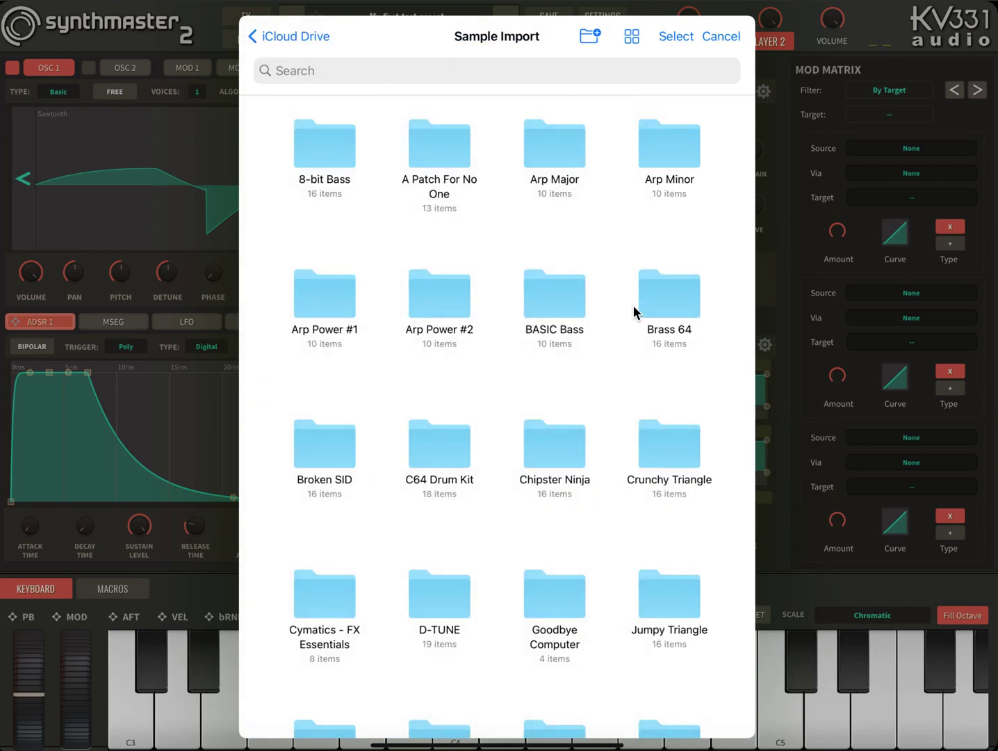
{"action": "left_click", "coordinate": [662, 302]}
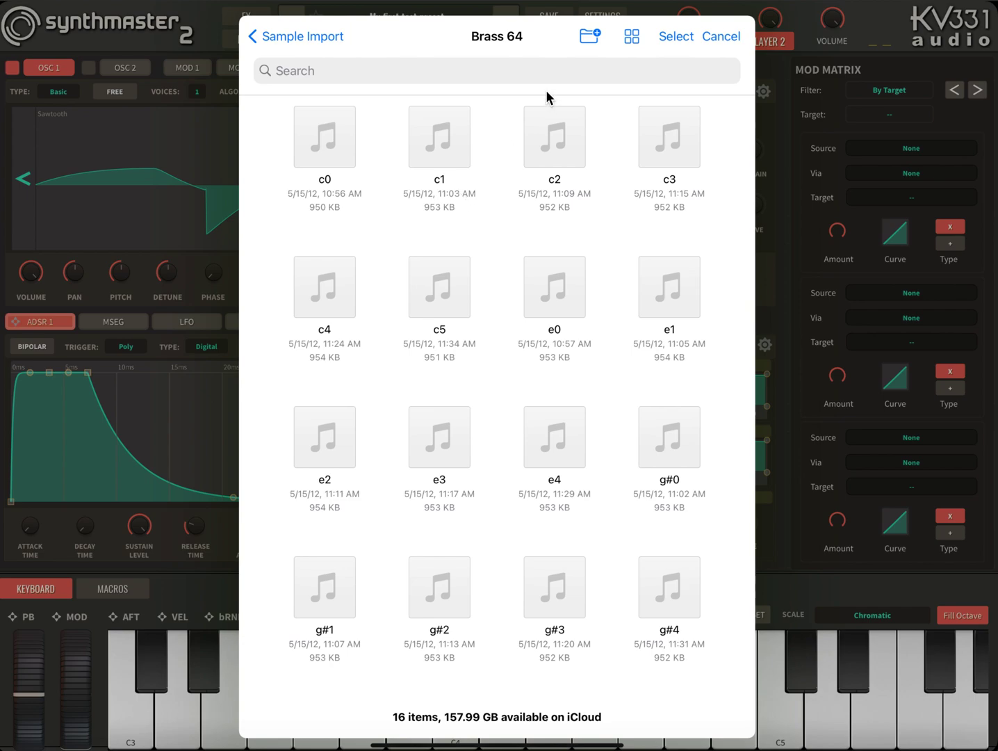
{"action": "left_click", "coordinate": [671, 34]}
{"action": "left_click", "coordinate": [346, 34]}
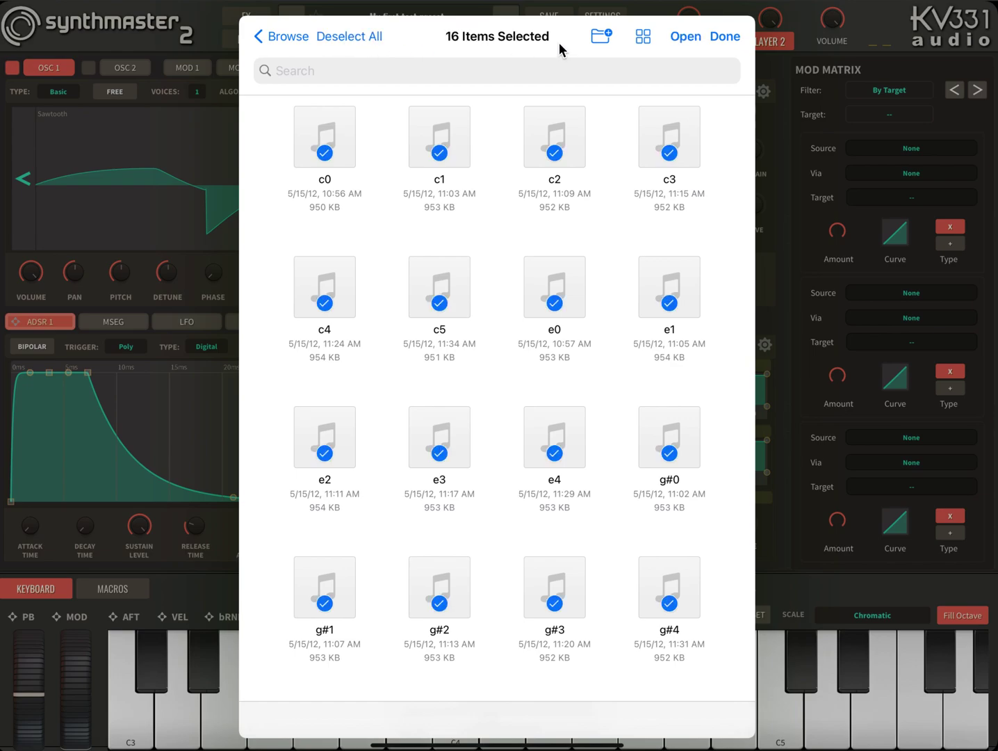
{"action": "left_click", "coordinate": [689, 35]}
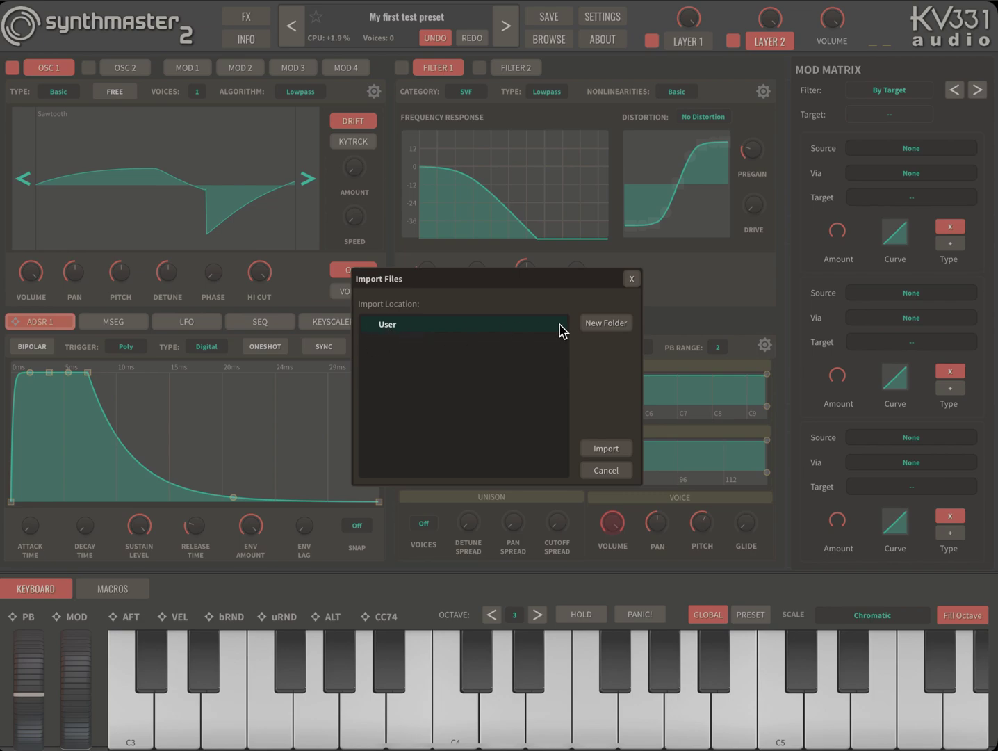
Create a C64 Samples folder with a Brass 64 subfolder under User and import the chosen samples into it.
{"action": "left_click", "coordinate": [606, 325]}
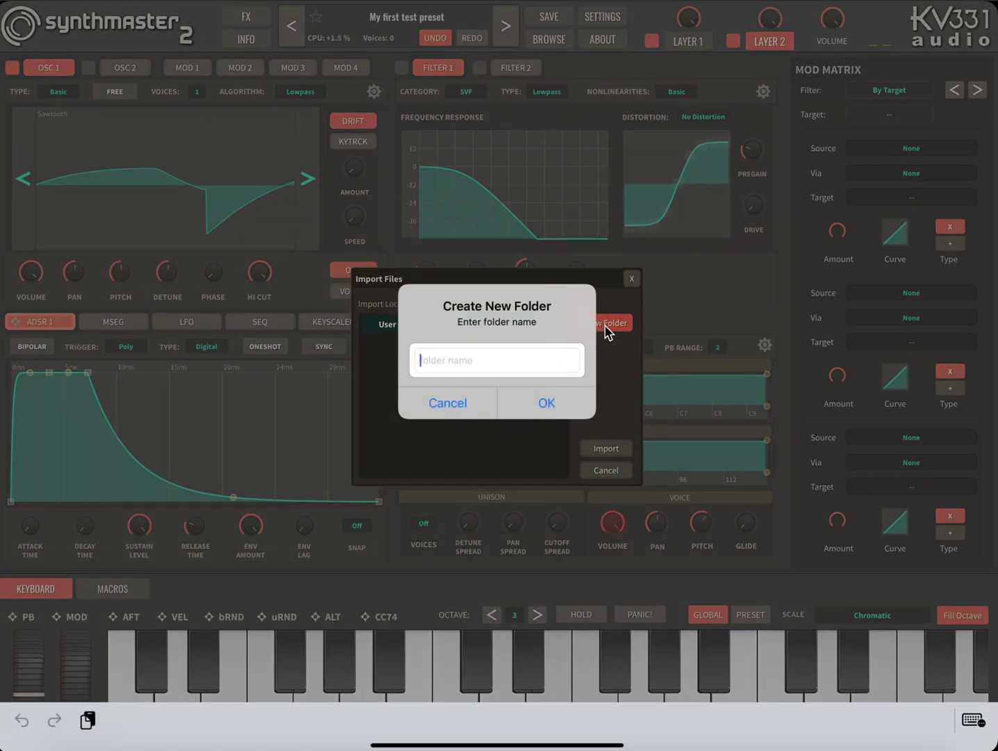
{"action": "type", "text": "C64 Samples"}
{"action": "left_click", "coordinate": [537, 406]}
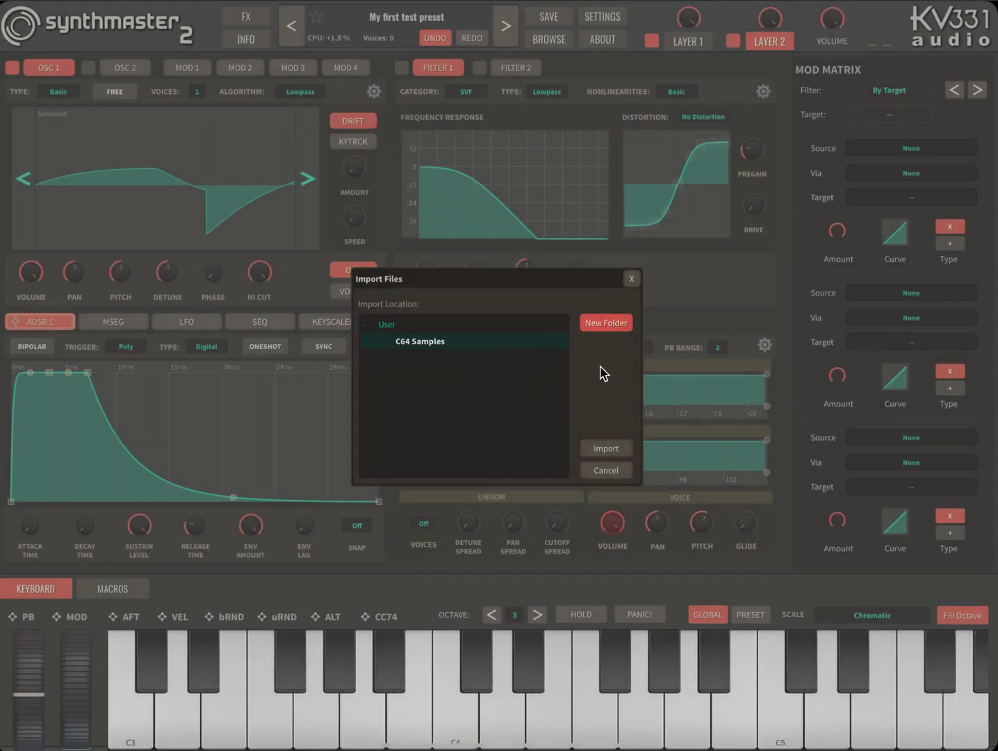
{"action": "left_click", "coordinate": [609, 327]}
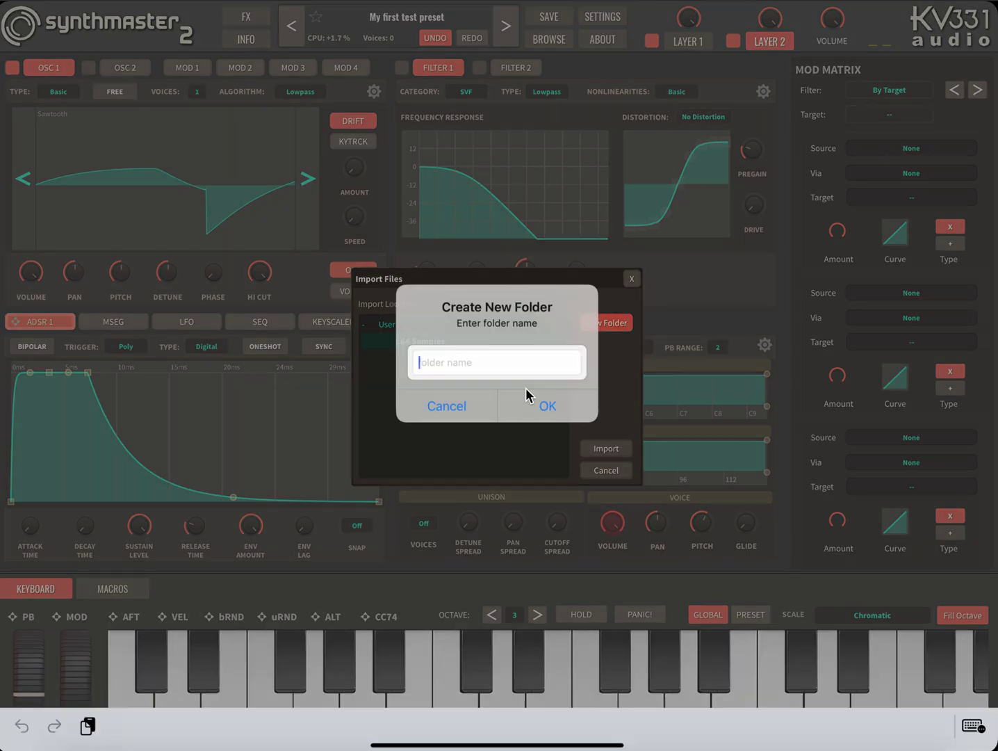
{"action": "type", "text": "Brass 64"}
{"action": "left_click", "coordinate": [548, 405]}
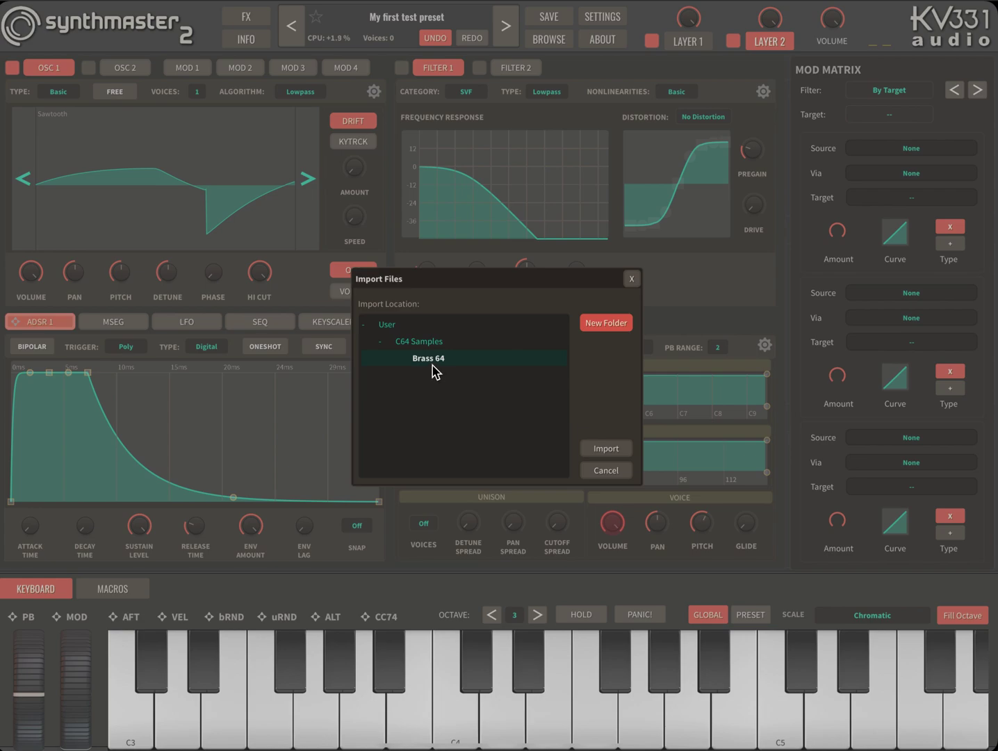
{"action": "left_click", "coordinate": [601, 448]}
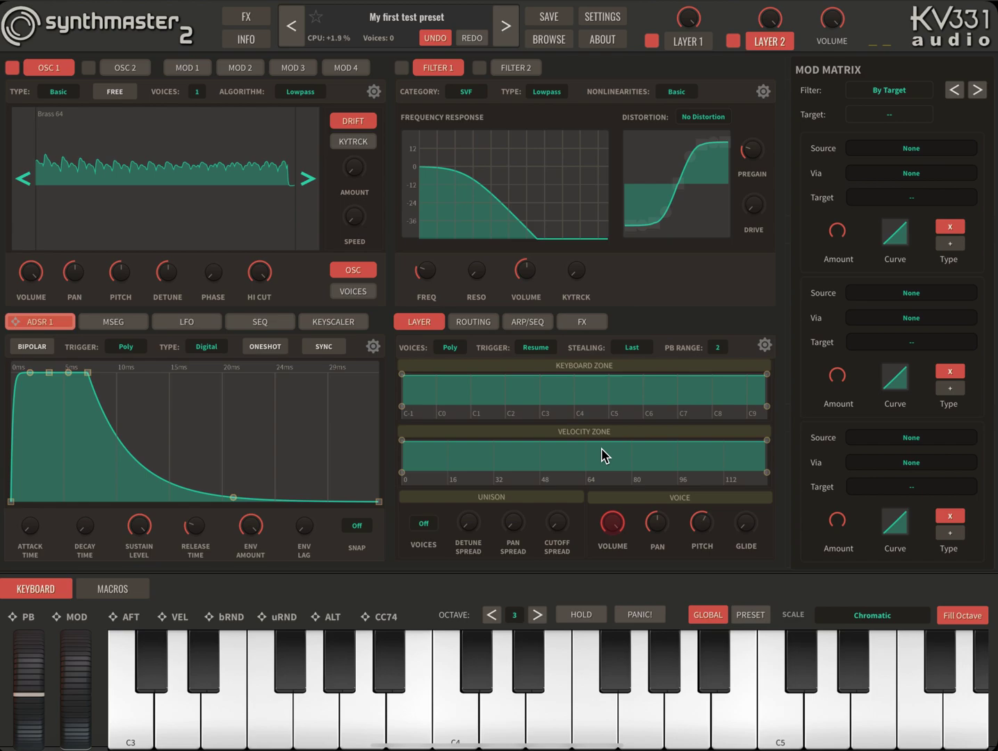
Play a few notes with the imported brass and turn Layer 1's volume all the way down.
{"action": "key", "text": "a"}
{"action": "key", "text": "a"}
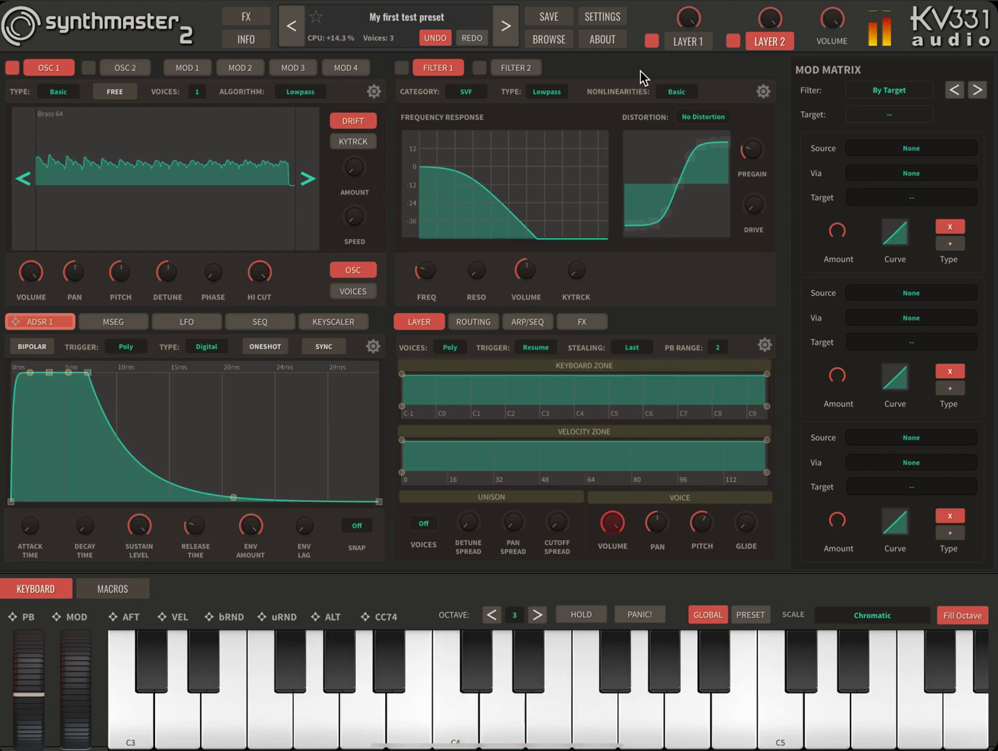
{"action": "left_click_drag", "start_coordinate": [679, 28], "coordinate": [702, 87]}
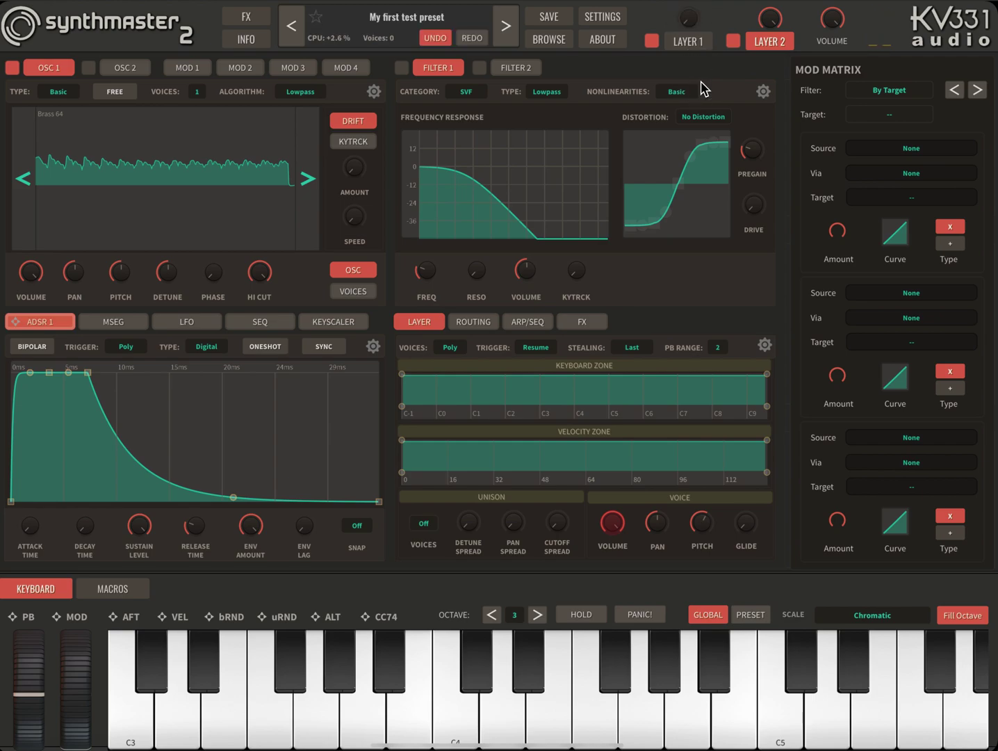
Play a range of notes to audition Layer 2's Brass 64 samples on their own.
{"action": "key", "text": "b"}
{"action": "key", "text": "a"}
{"action": "key", "text": "d"}
{"action": "key", "text": "b"}
{"action": "key", "text": "a"}
{"action": "key", "text": "f"}
{"action": "key", "text": "v"}
{"action": "key", "text": "n"}
{"action": "key", "text": "a"}
{"action": "key", "text": "n"}
{"action": "key", "text": "a"}
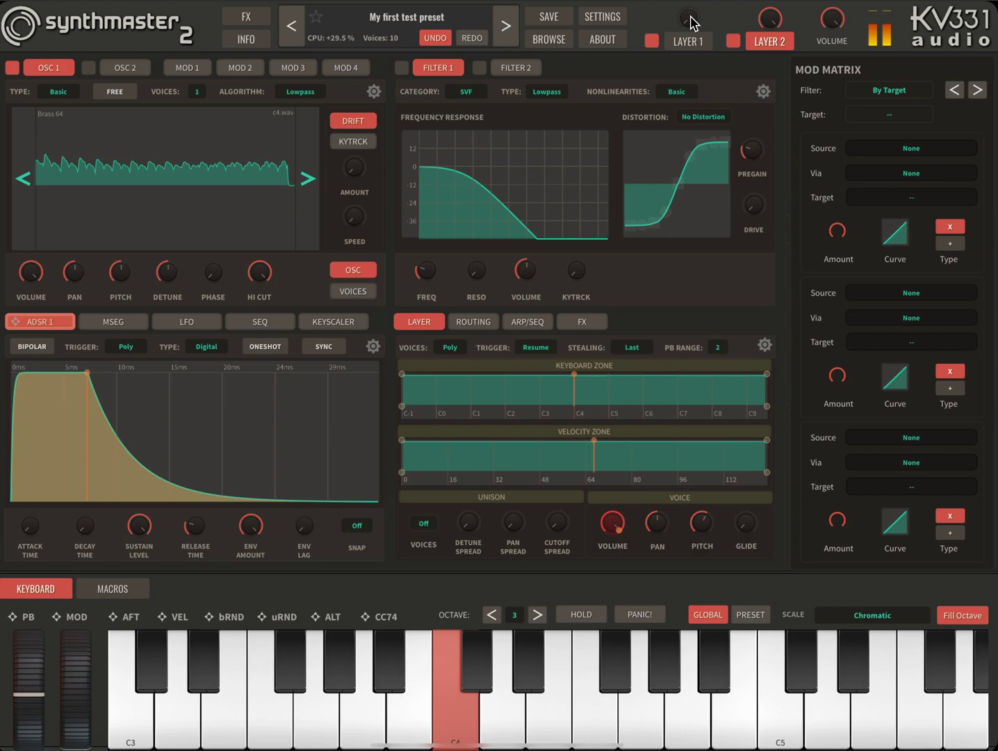
{"action": "key", "text": "v"}
{"action": "key", "text": "j"}
{"action": "key", "text": "s"}
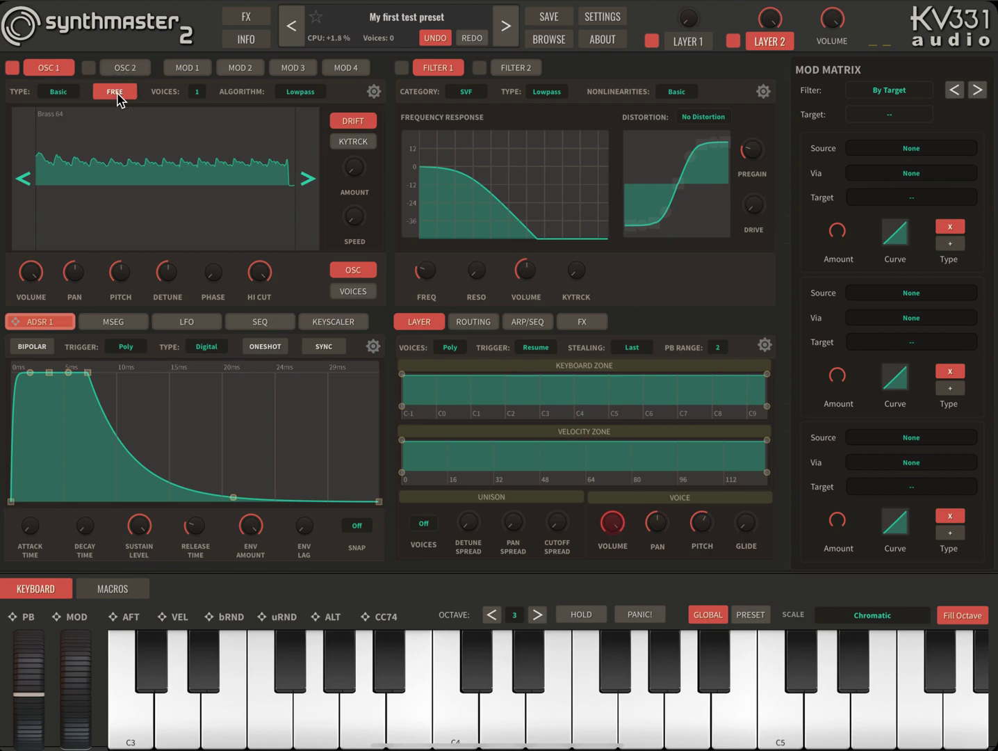
Change Layer 2's Osc 1 type to Additive.
{"action": "left_click", "coordinate": [61, 99]}
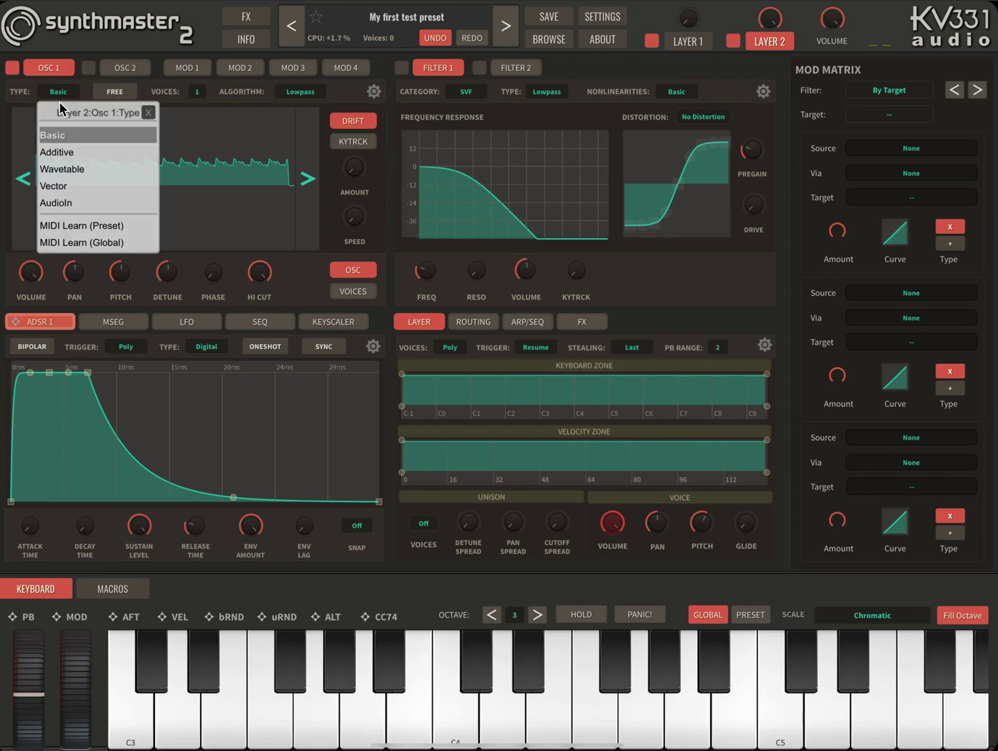
{"action": "left_click", "coordinate": [63, 155]}
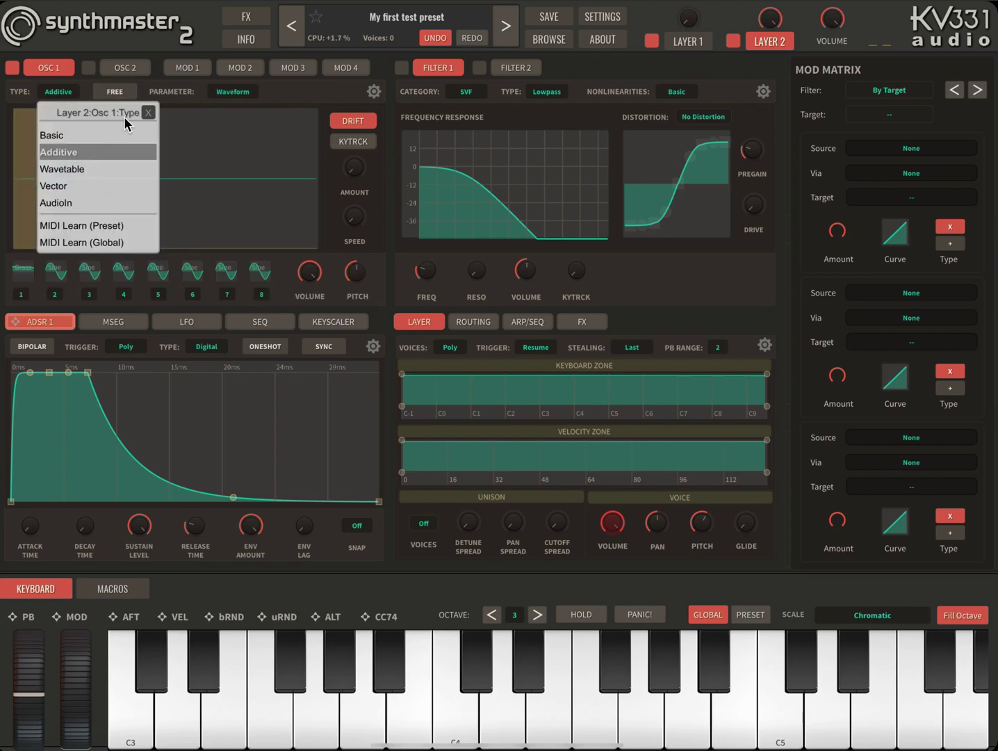
{"action": "left_click", "coordinate": [148, 113]}
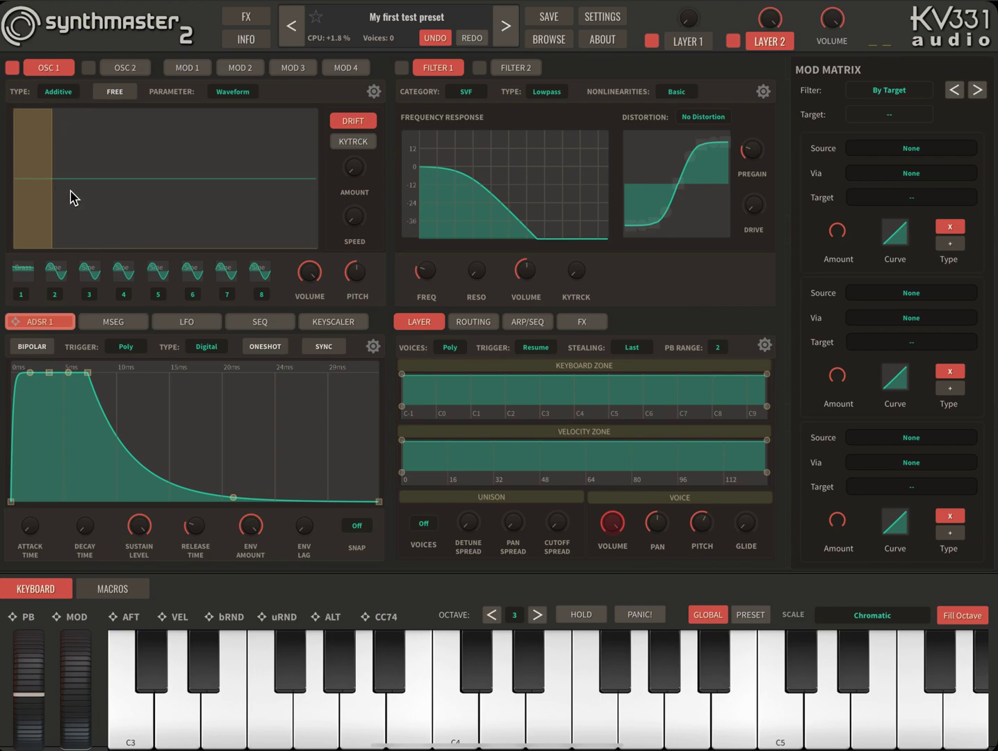
Start a wave file import for Wave 2 of Layer 2's Osc 1 and choose all samples in the Majestic Pad folder.
{"action": "left_click", "coordinate": [54, 271]}
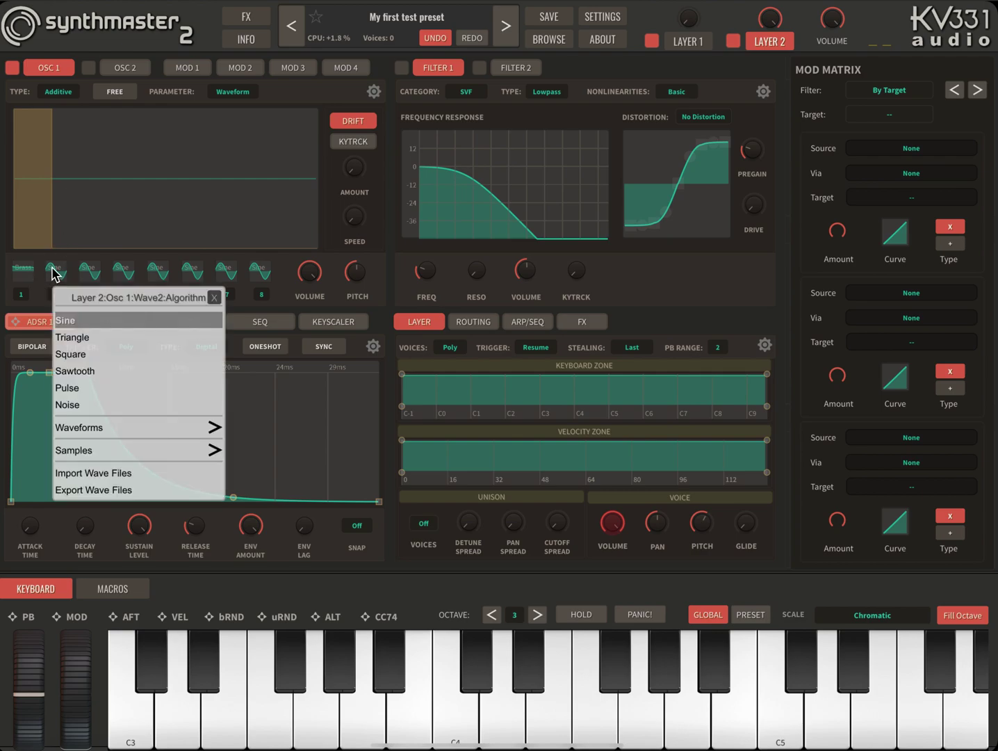
{"action": "left_click", "coordinate": [98, 474]}
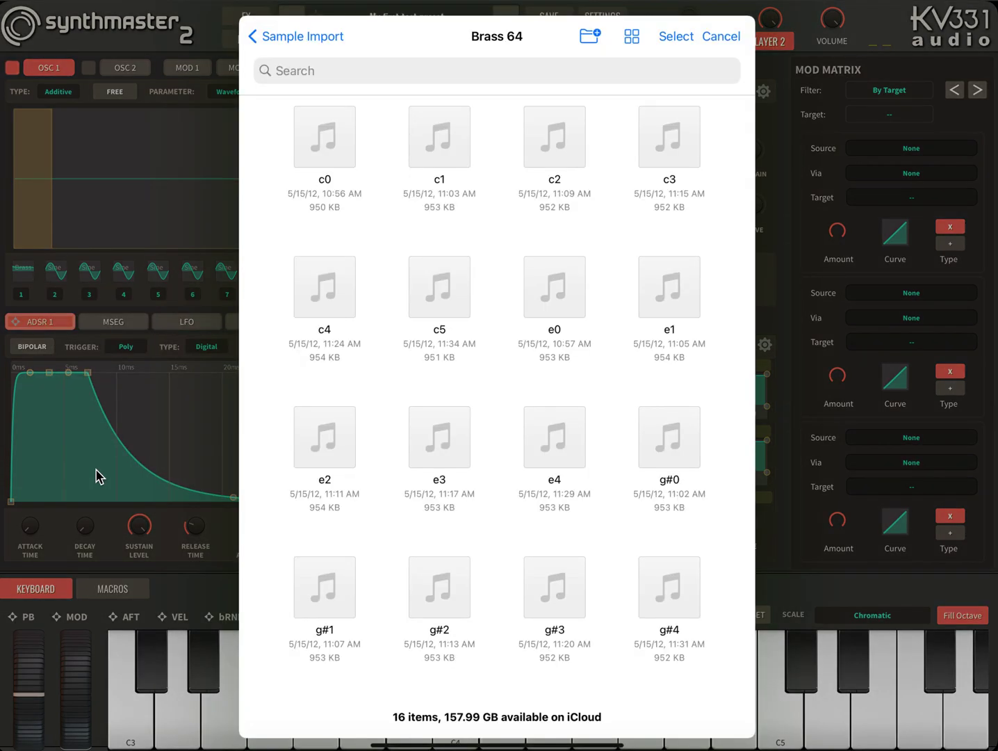
{"action": "left_click", "coordinate": [281, 37]}
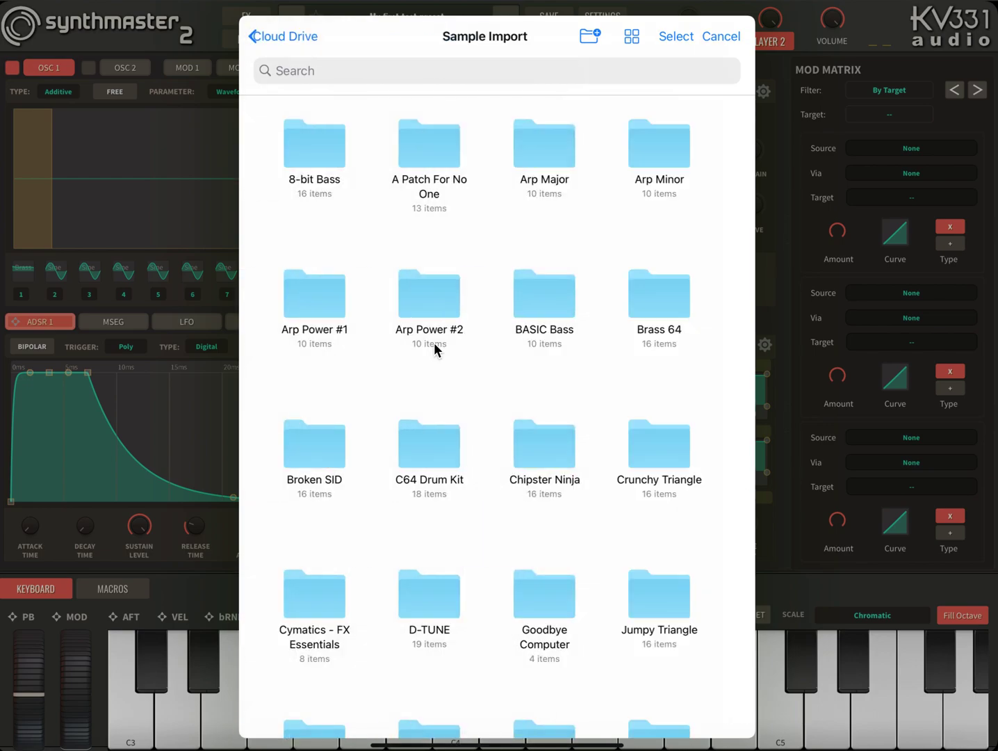
{"action": "scroll", "coordinate": [512, 408], "scroll_direction": "down", "scroll_amount": 6}
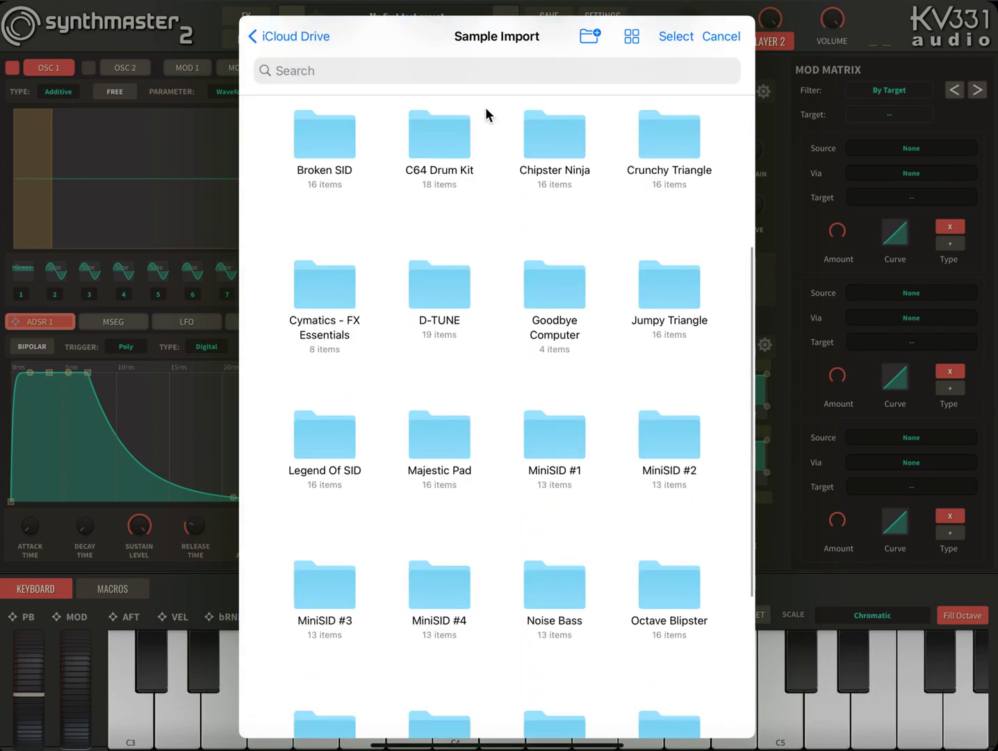
{"action": "scroll", "coordinate": [467, 426], "scroll_direction": "down", "scroll_amount": 2}
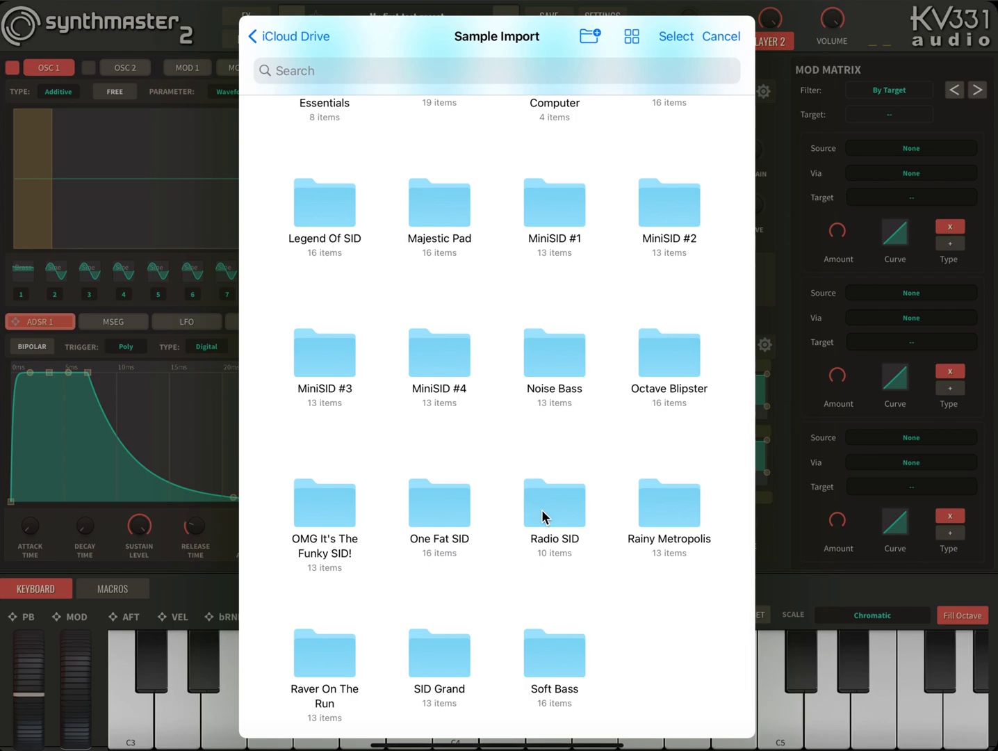
{"action": "scroll", "coordinate": [490, 427], "scroll_direction": "up", "scroll_amount": 5}
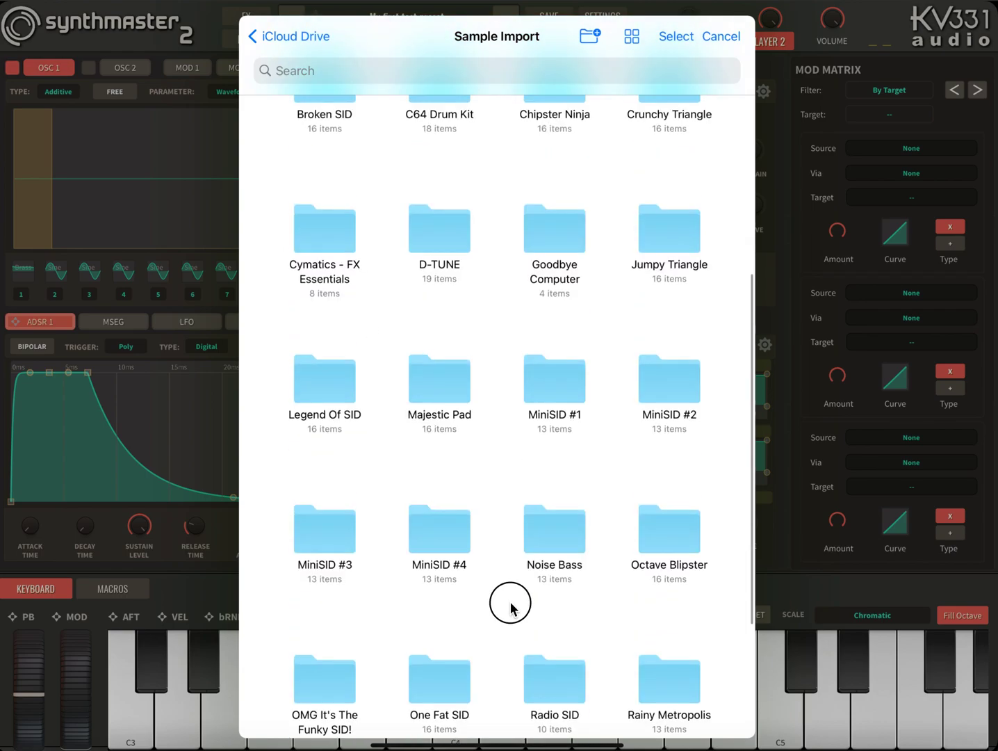
{"action": "scroll", "coordinate": [502, 431], "scroll_direction": "up", "scroll_amount": 2}
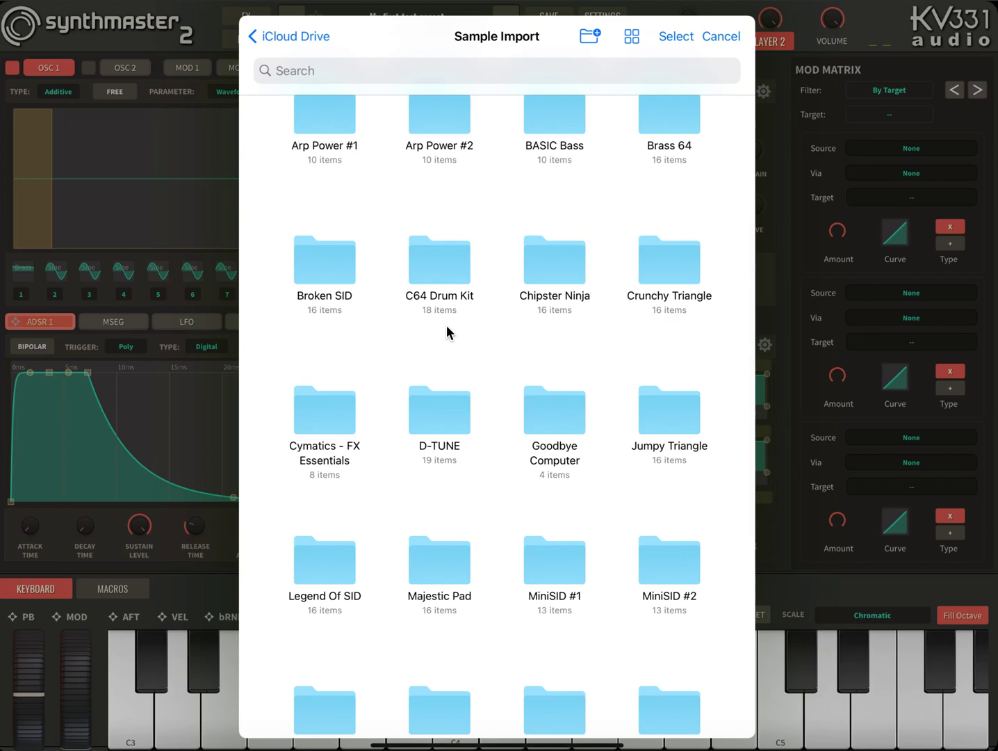
{"action": "left_click", "coordinate": [444, 559]}
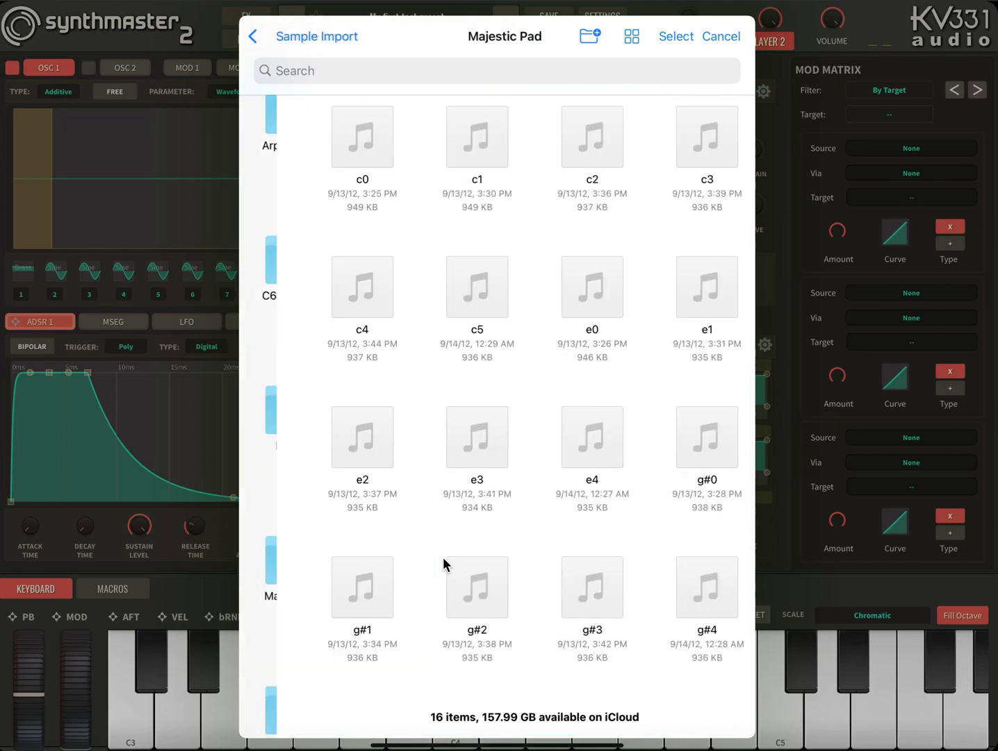
{"action": "left_click", "coordinate": [678, 38]}
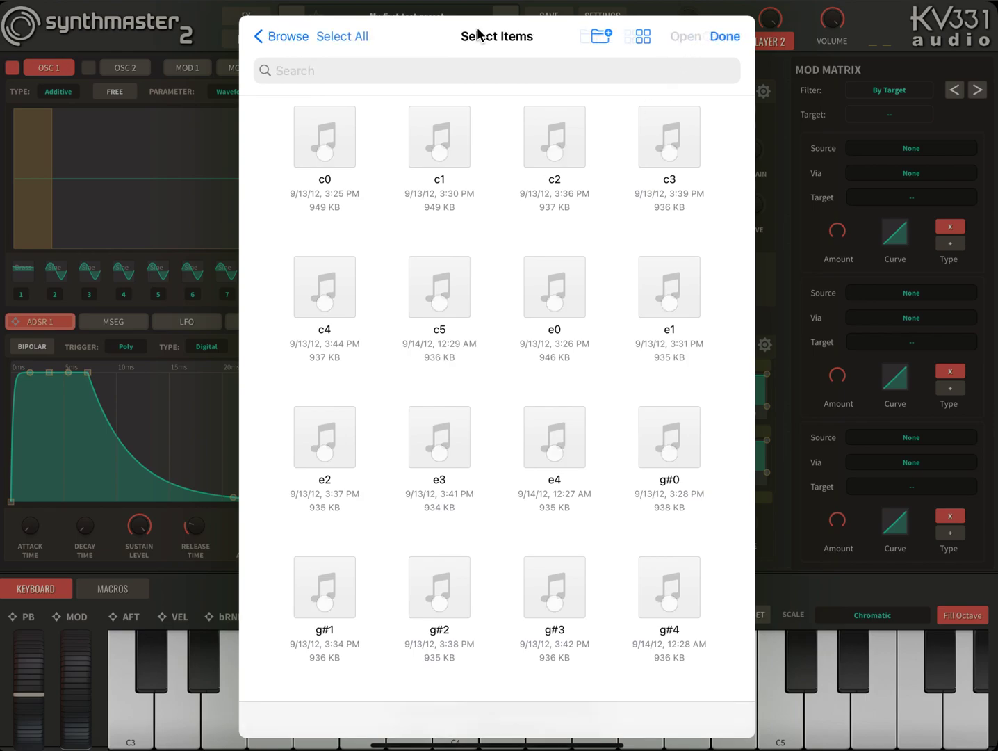
{"action": "left_click", "coordinate": [348, 35]}
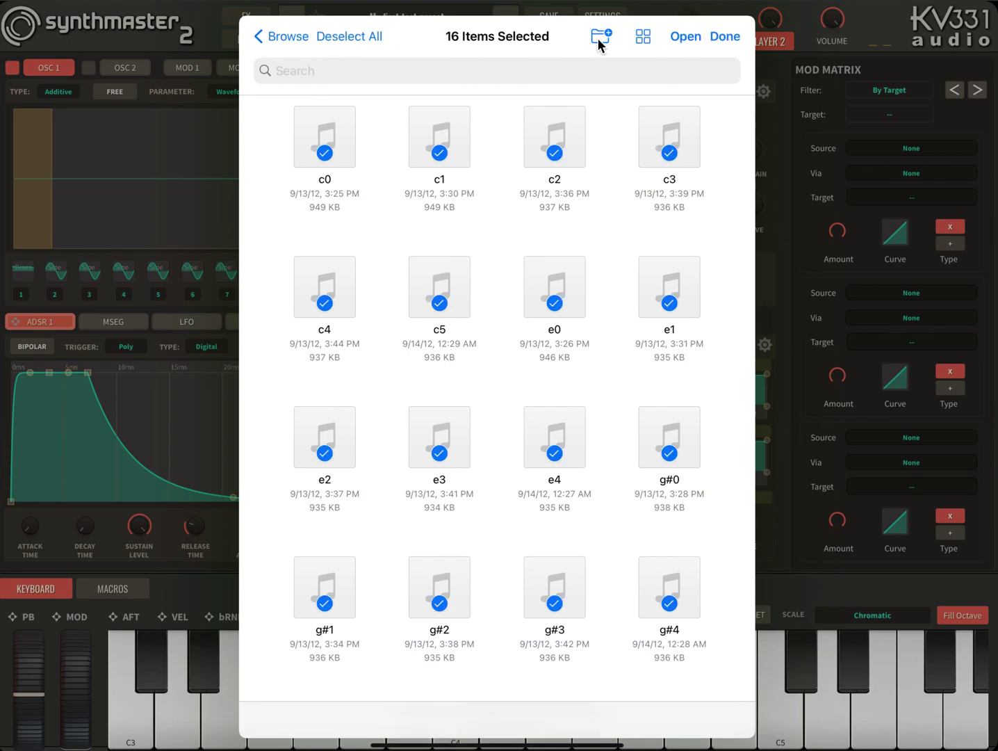
{"action": "left_click", "coordinate": [682, 35]}
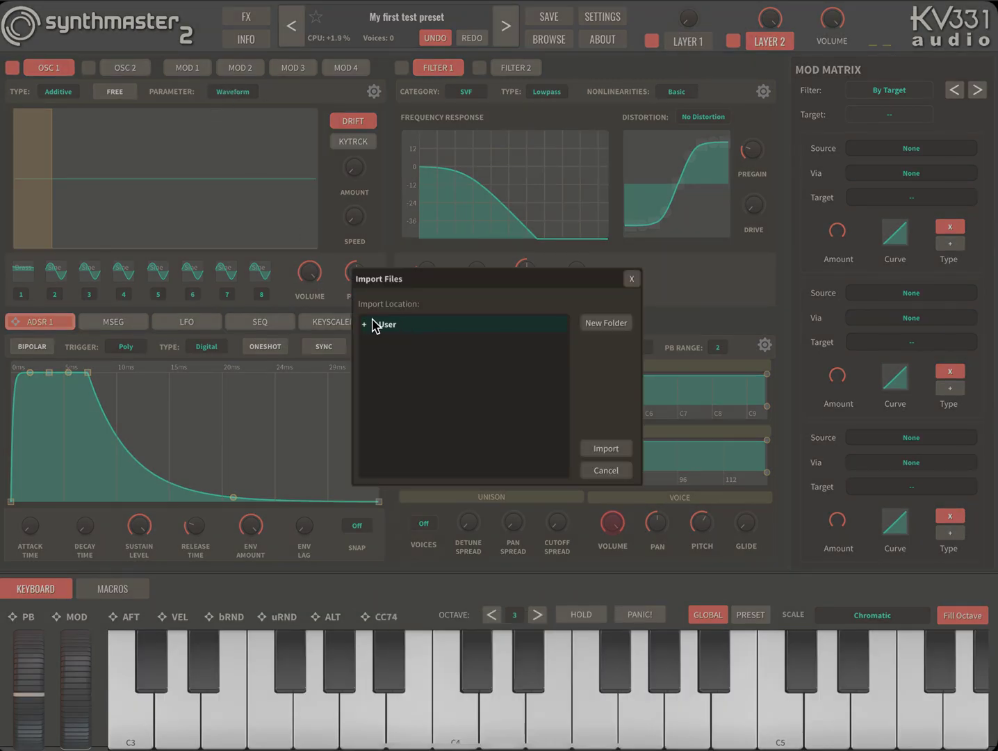
Expand the User import location and create a folder named Majestic Pad directly under it.
{"action": "left_click", "coordinate": [364, 325]}
{"action": "left_click", "coordinate": [381, 342]}
{"action": "left_click", "coordinate": [605, 324]}
{"action": "type", "text": "Majestic Pad"}
{"action": "left_click", "coordinate": [548, 403]}
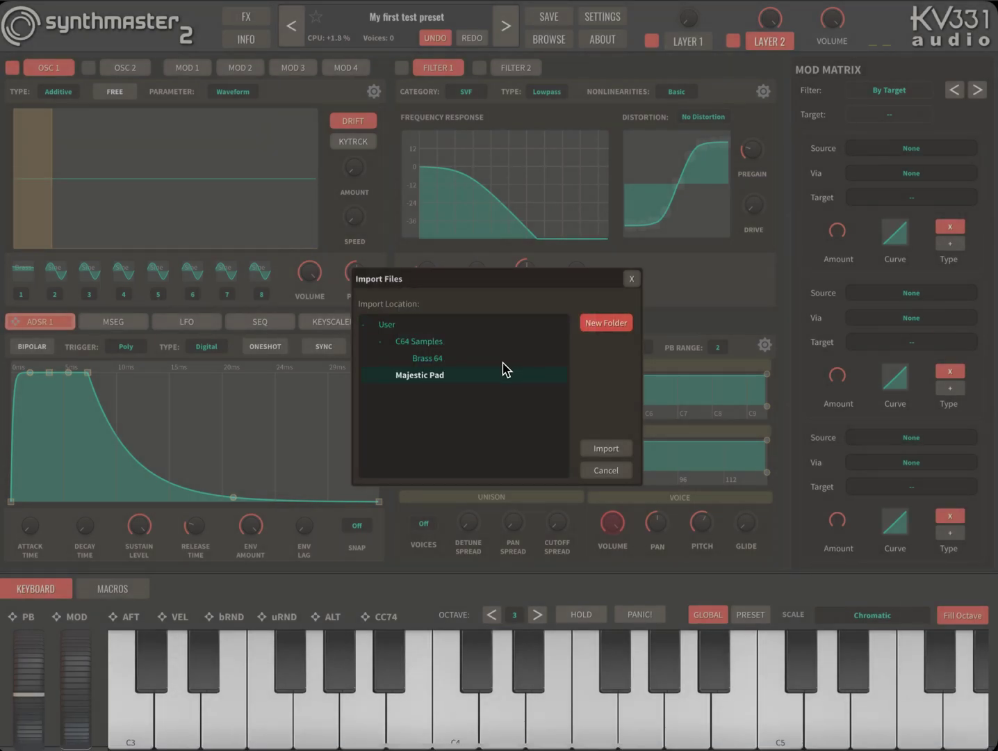
Create an MPad folder inside C64 Samples and import the chosen Majestic Pad samples into it.
{"action": "left_click", "coordinate": [417, 342]}
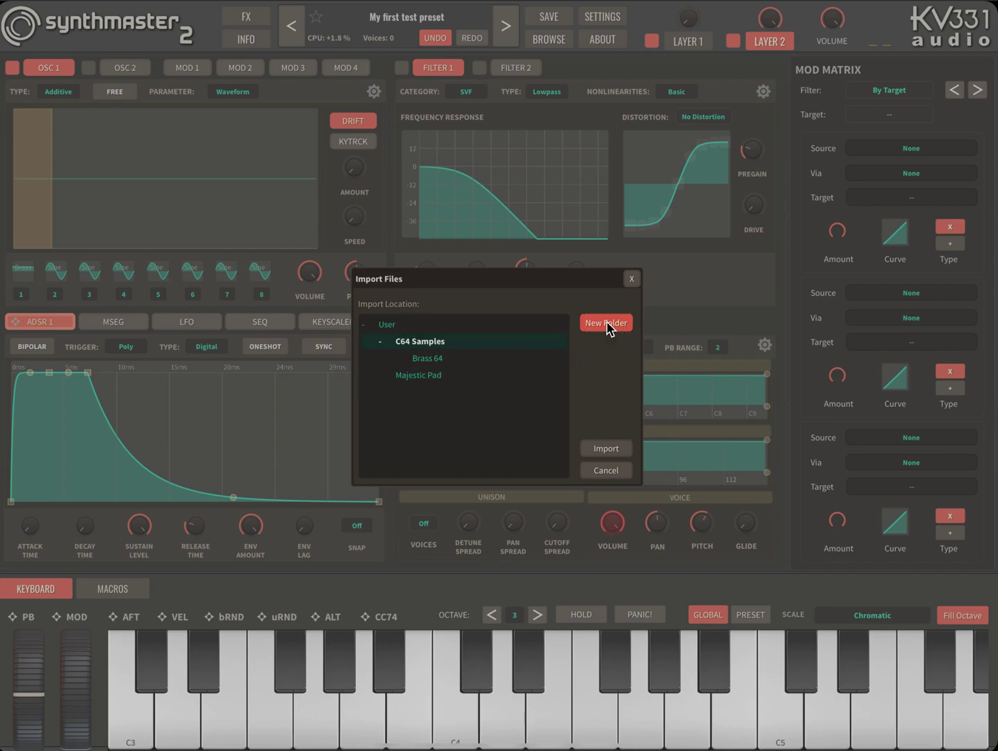
{"action": "left_click", "coordinate": [606, 324]}
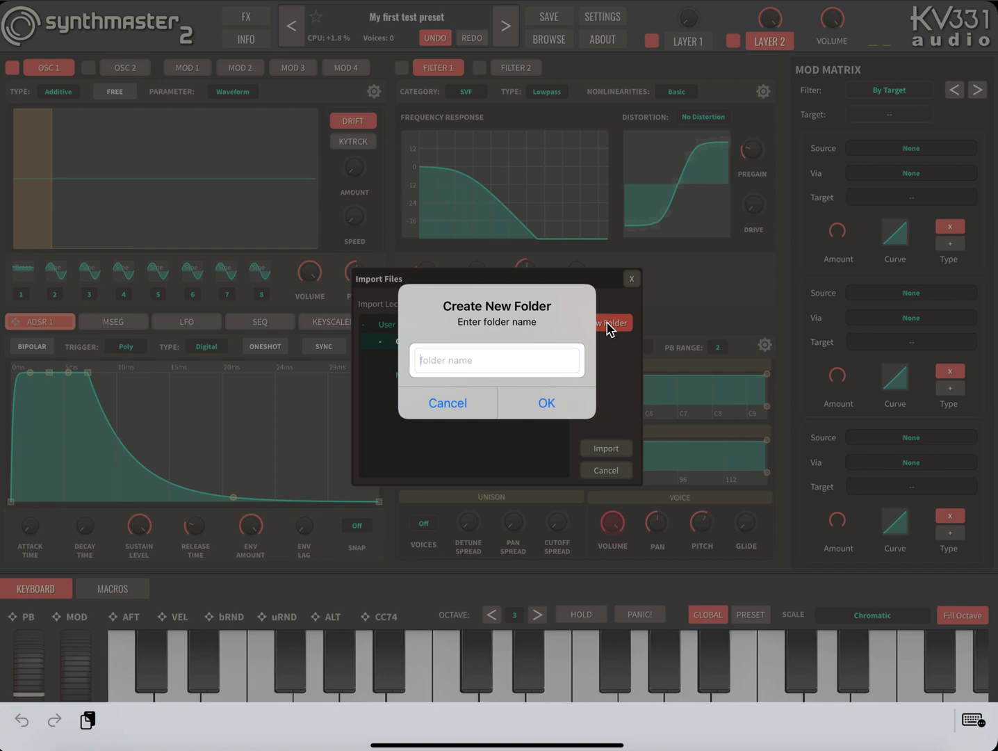
{"action": "type", "text": "MPad"}
{"action": "left_click", "coordinate": [560, 404]}
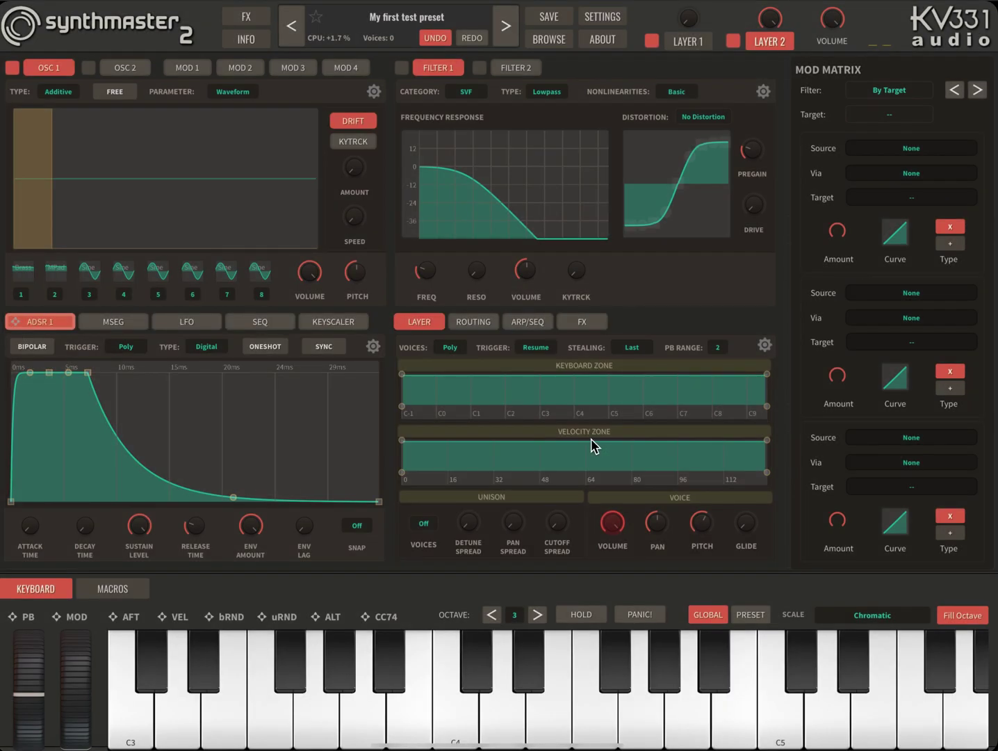
Raise Wave 2's volume to near full, dip Wave 1's volume to compare the sounds, and raise Wave 1 to match Wave 2.
{"action": "left_click_drag", "start_coordinate": [65, 233], "coordinate": [75, 1]}
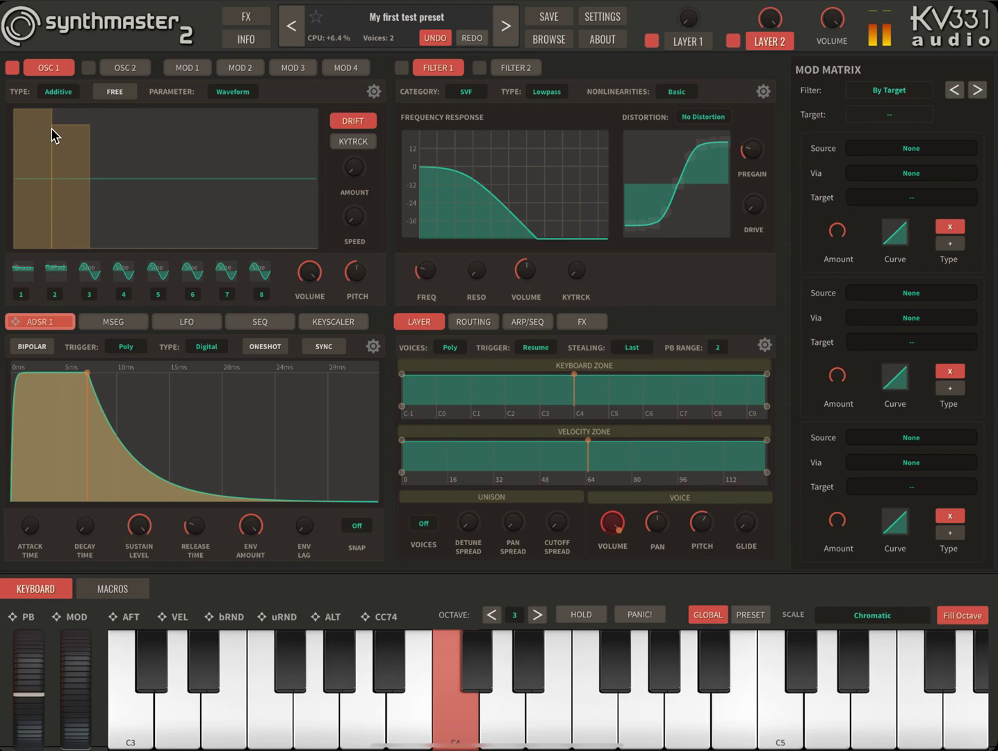
{"action": "left_click_drag", "start_coordinate": [65, 131], "coordinate": [33, 289]}
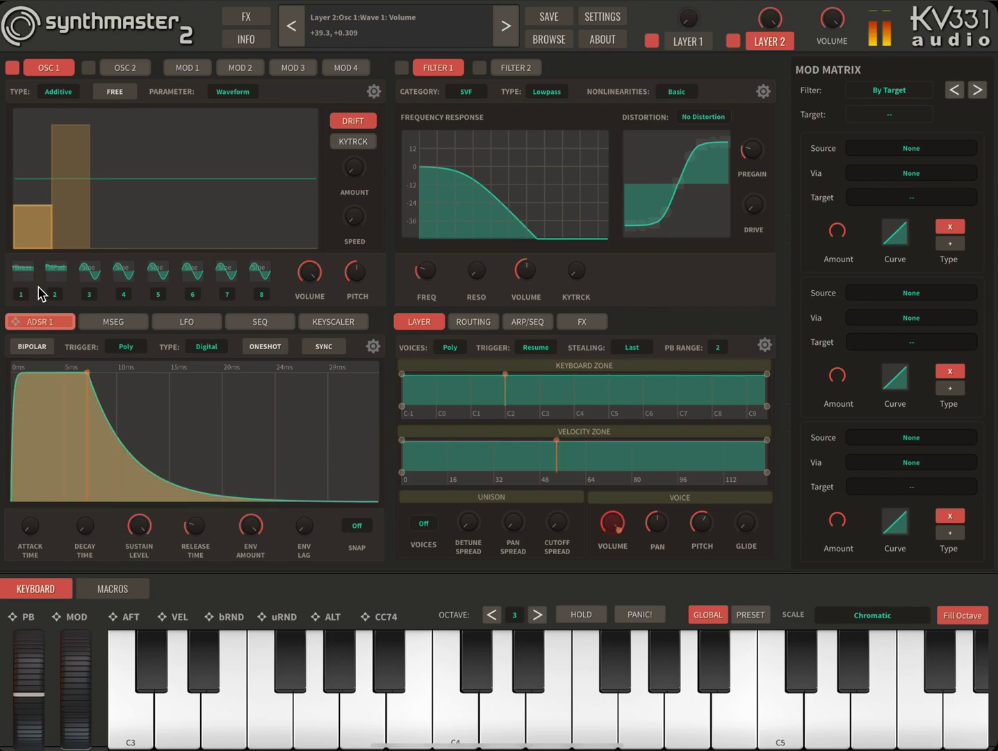
{"action": "left_click_drag", "start_coordinate": [22, 216], "coordinate": [32, 42]}
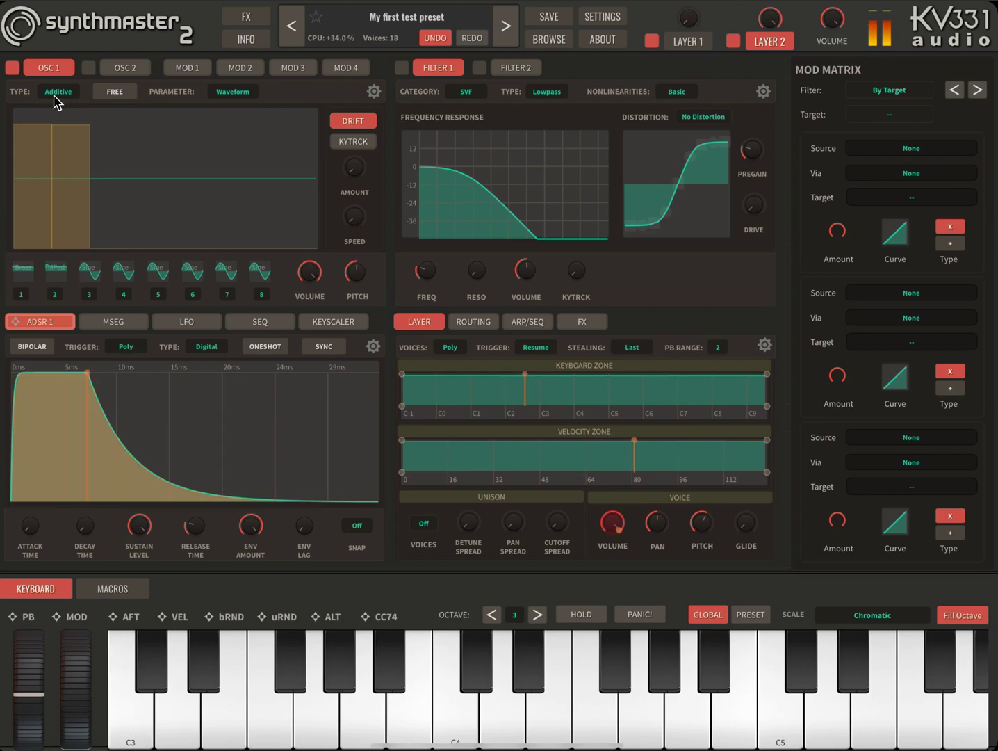
Start a wave file import for Wave 3 and choose all samples in the Legend Of SID folder.
{"action": "left_click", "coordinate": [89, 275]}
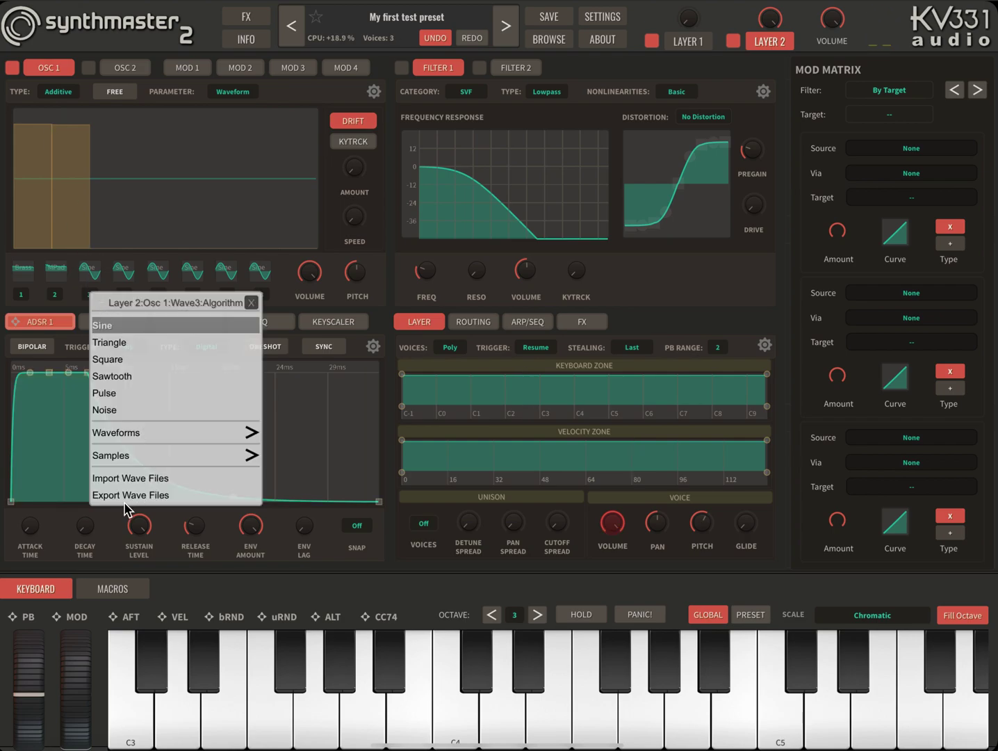
{"action": "left_click", "coordinate": [130, 479]}
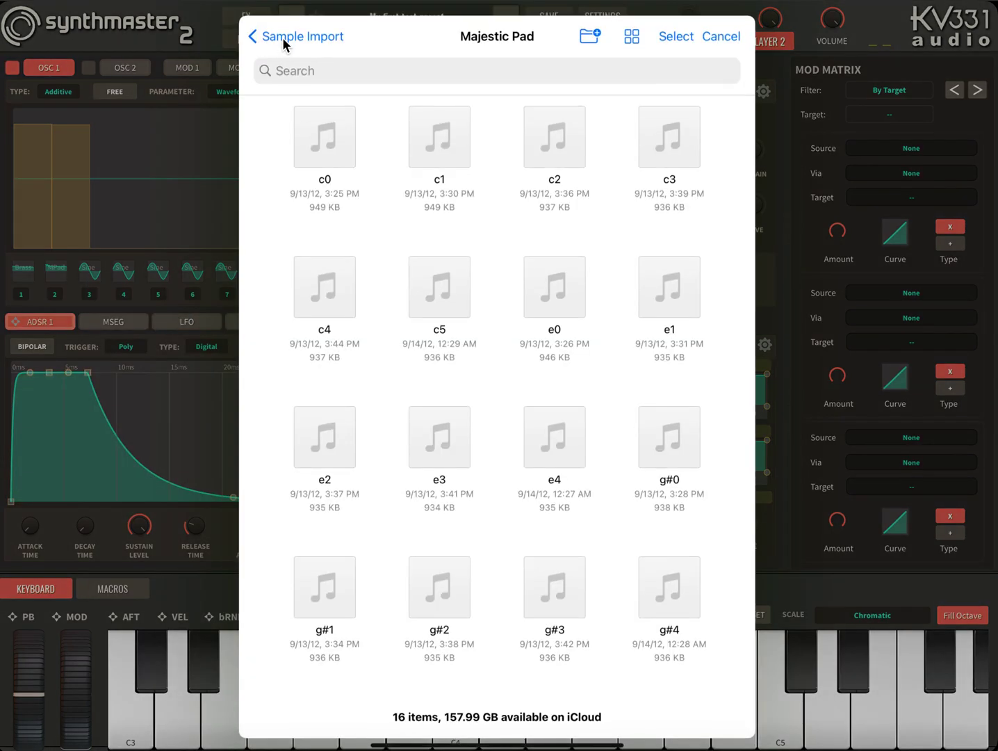
{"action": "left_click", "coordinate": [285, 44]}
{"action": "scroll", "coordinate": [389, 348], "scroll_direction": "down", "scroll_amount": 2}
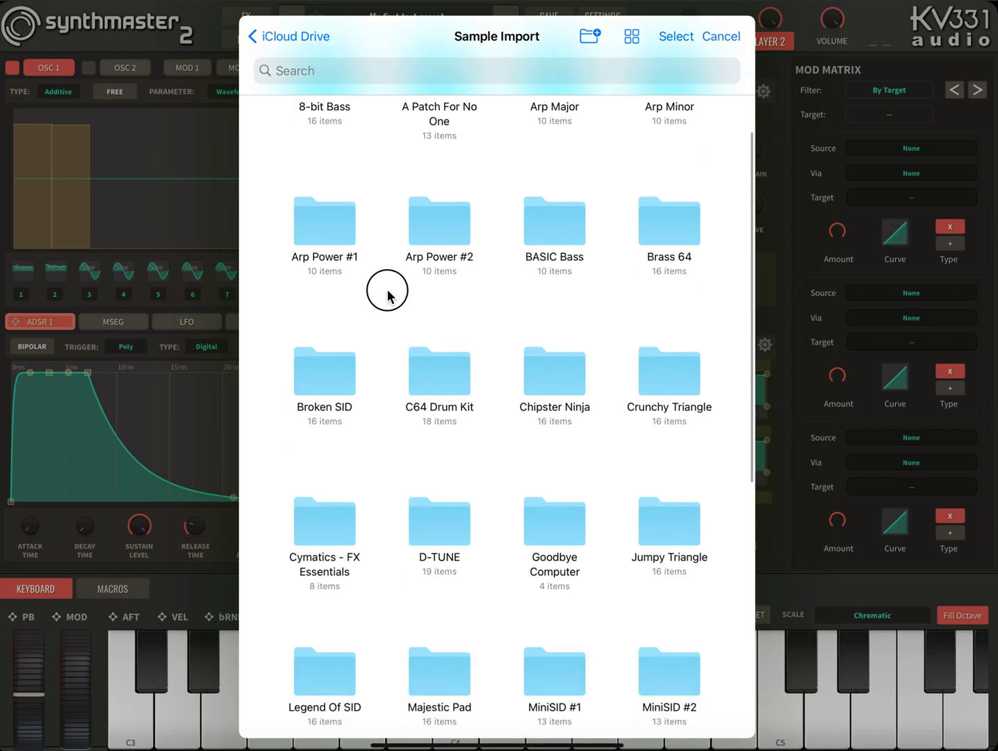
{"action": "left_click_drag", "start_coordinate": [387, 296], "coordinate": [387, 240]}
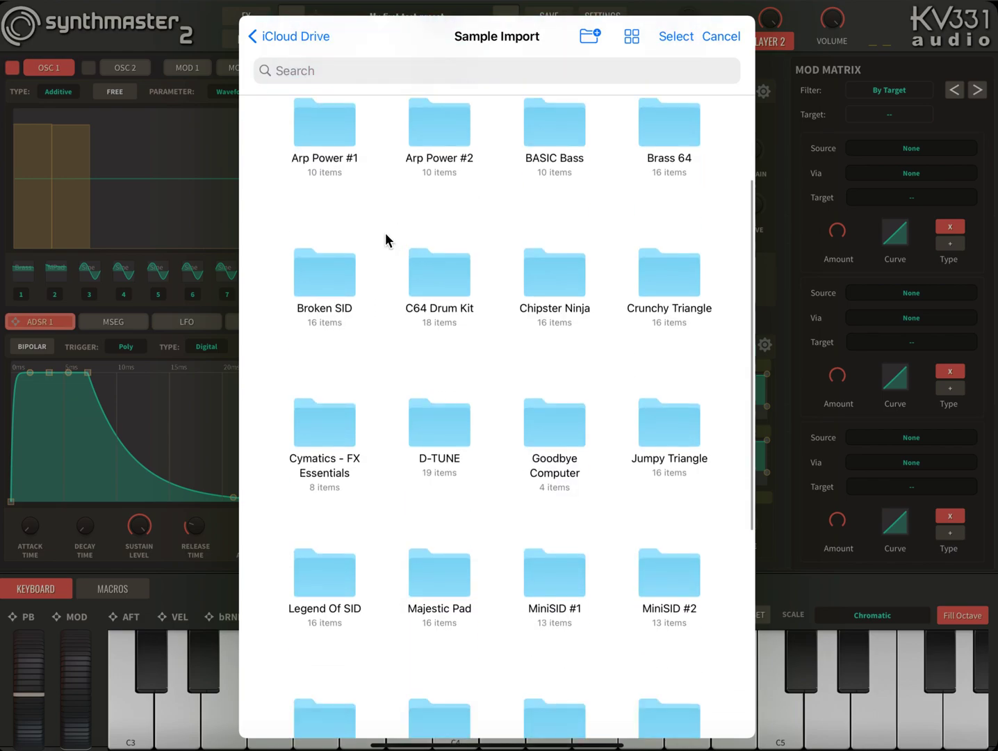
{"action": "left_click", "coordinate": [321, 577]}
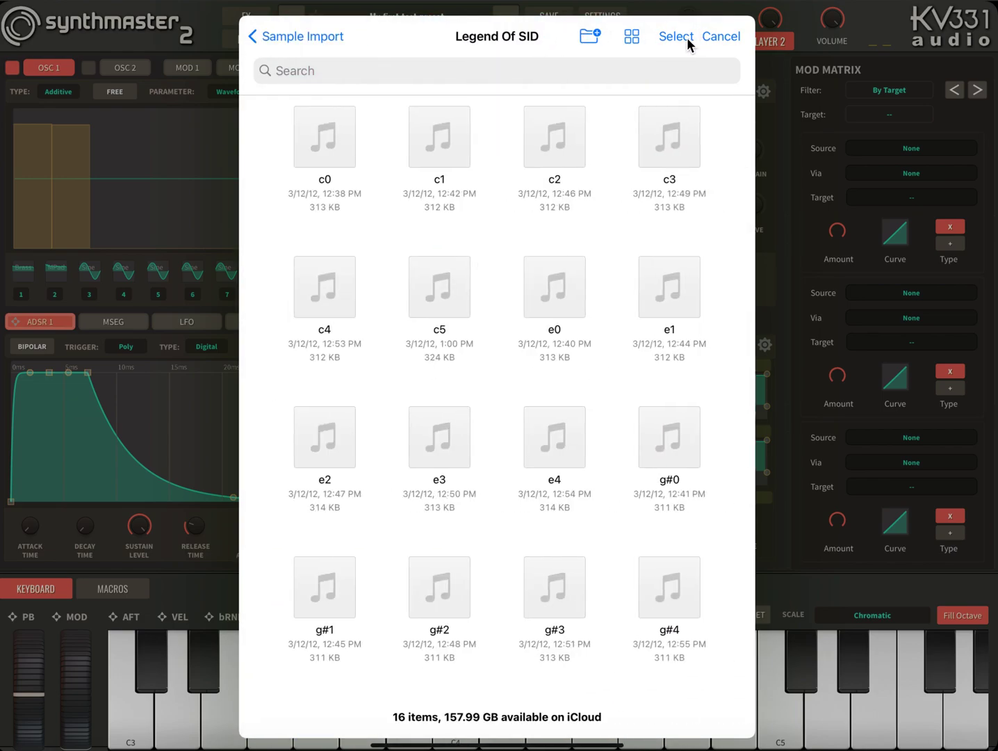
{"action": "left_click", "coordinate": [676, 36]}
{"action": "left_click", "coordinate": [348, 36]}
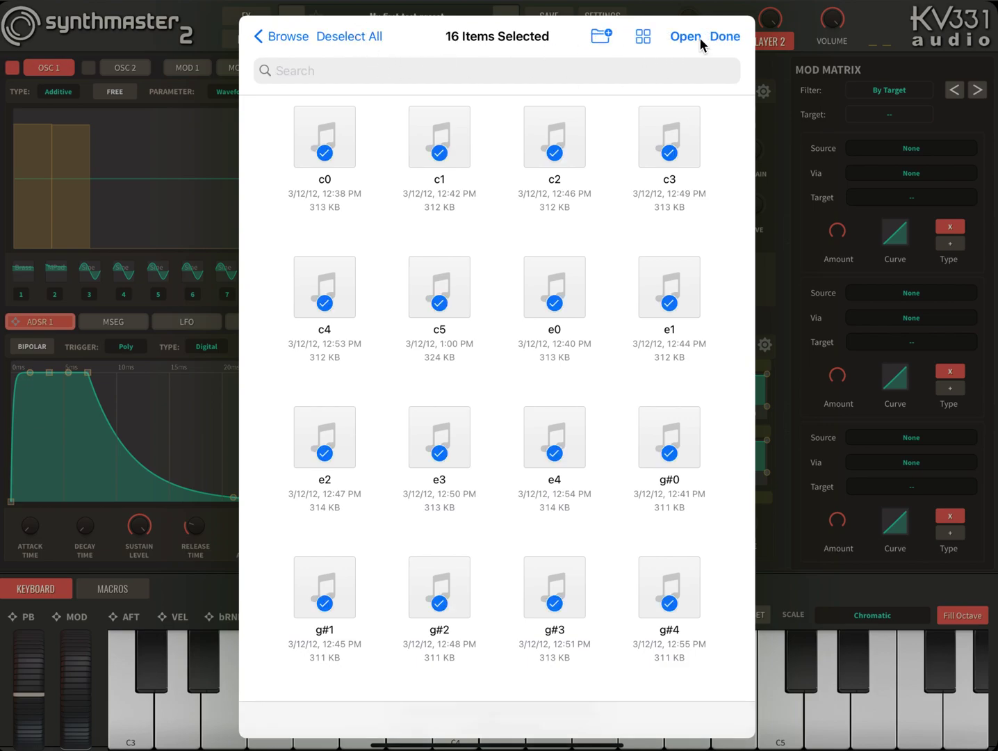
{"action": "left_click", "coordinate": [678, 41]}
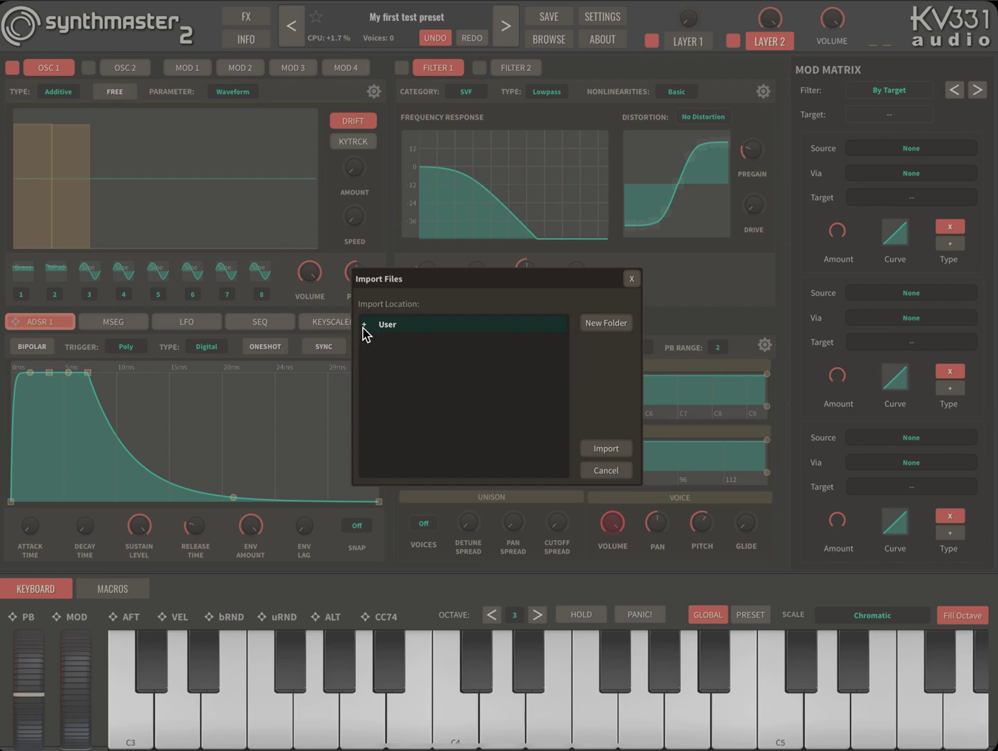
Create a Legend of SID folder inside User's C64 Samples and import the chosen samples into it.
{"action": "left_click", "coordinate": [364, 324]}
{"action": "left_click", "coordinate": [381, 342]}
{"action": "left_click", "coordinate": [423, 342]}
{"action": "left_click", "coordinate": [607, 321]}
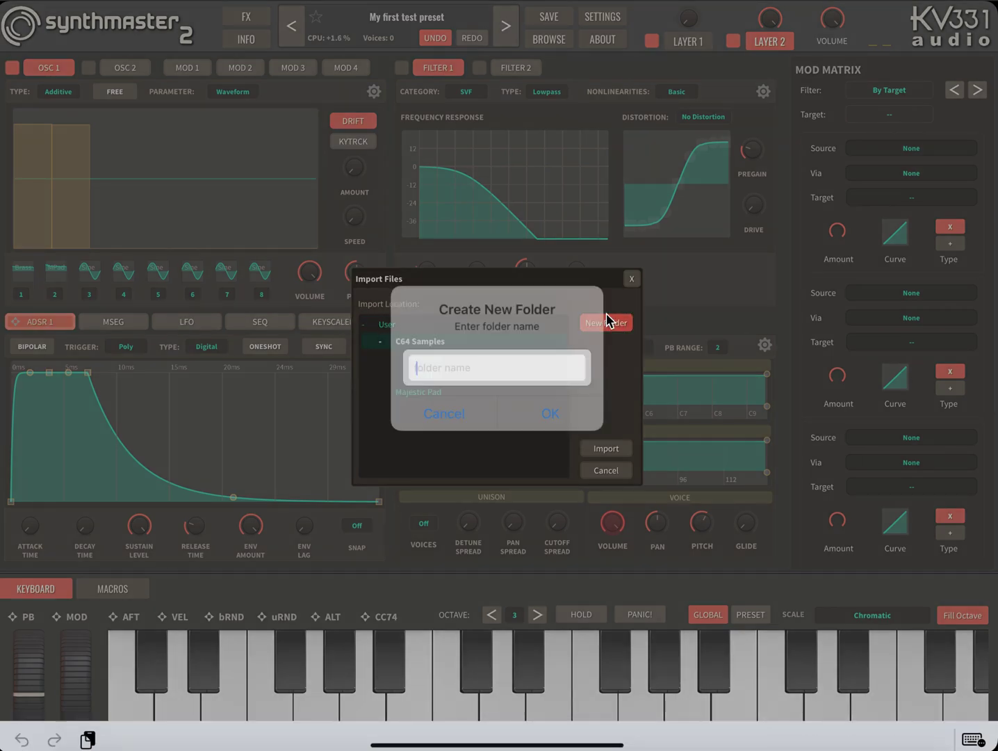
{"action": "type", "text": "Legend of SID"}
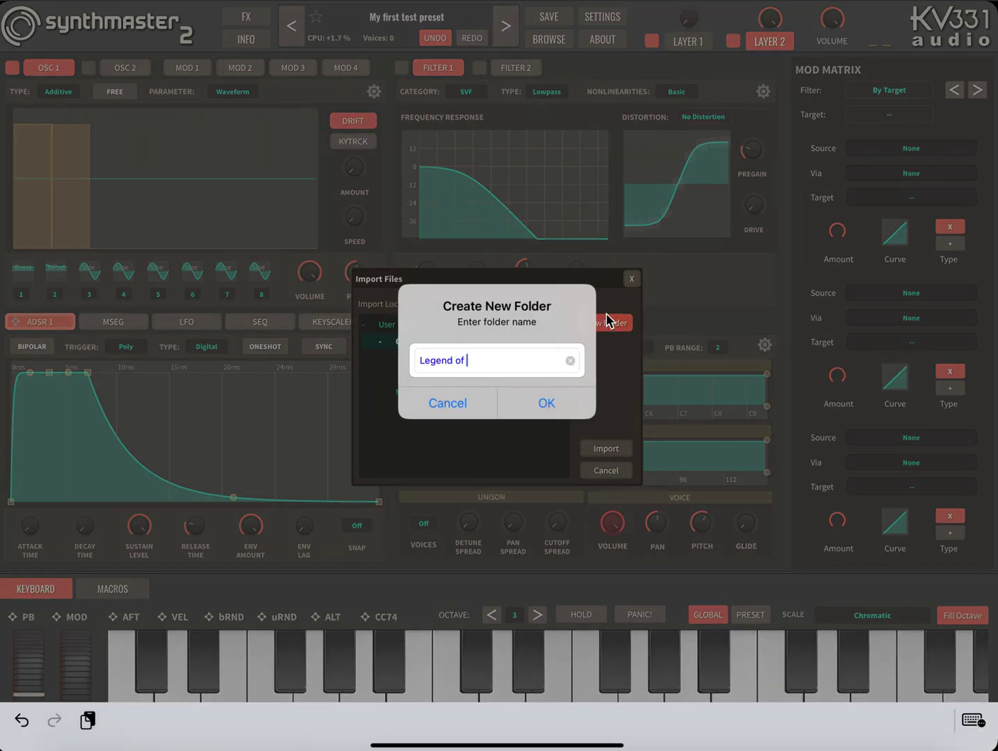
{"action": "left_click", "coordinate": [549, 402]}
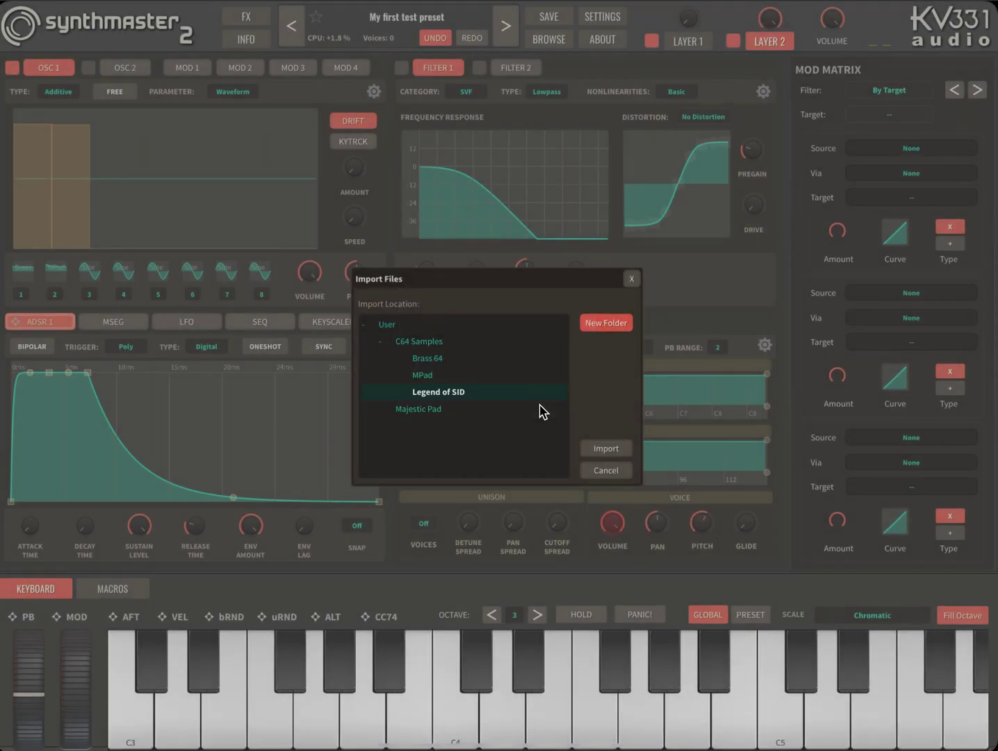
{"action": "left_click", "coordinate": [606, 449]}
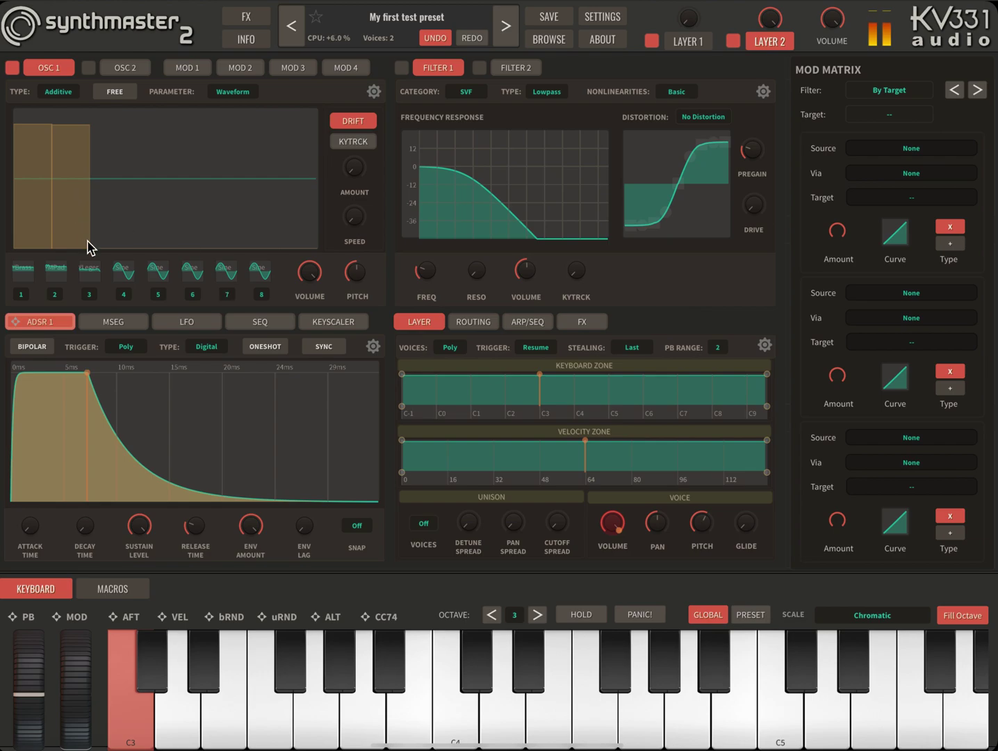
Set the harmonic number of Waves 2 and 3 to integer 1 and raise Wave 3's volume to about the level of Waves 1 and 2.
{"action": "right_click", "coordinate": [60, 296]}
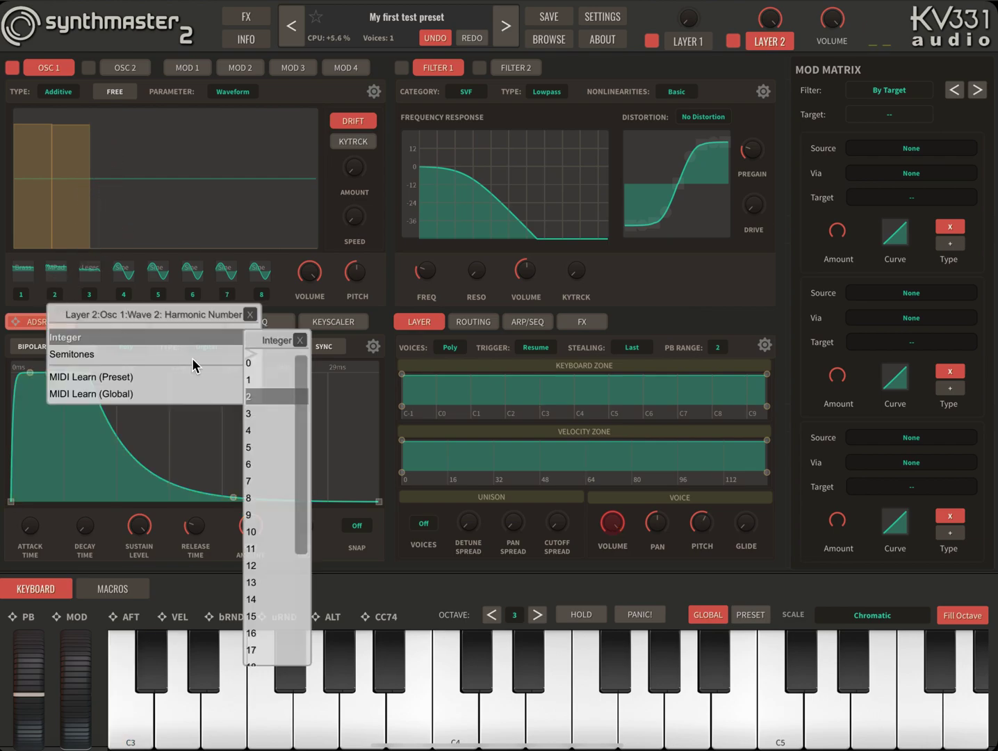
{"action": "left_click", "coordinate": [258, 379]}
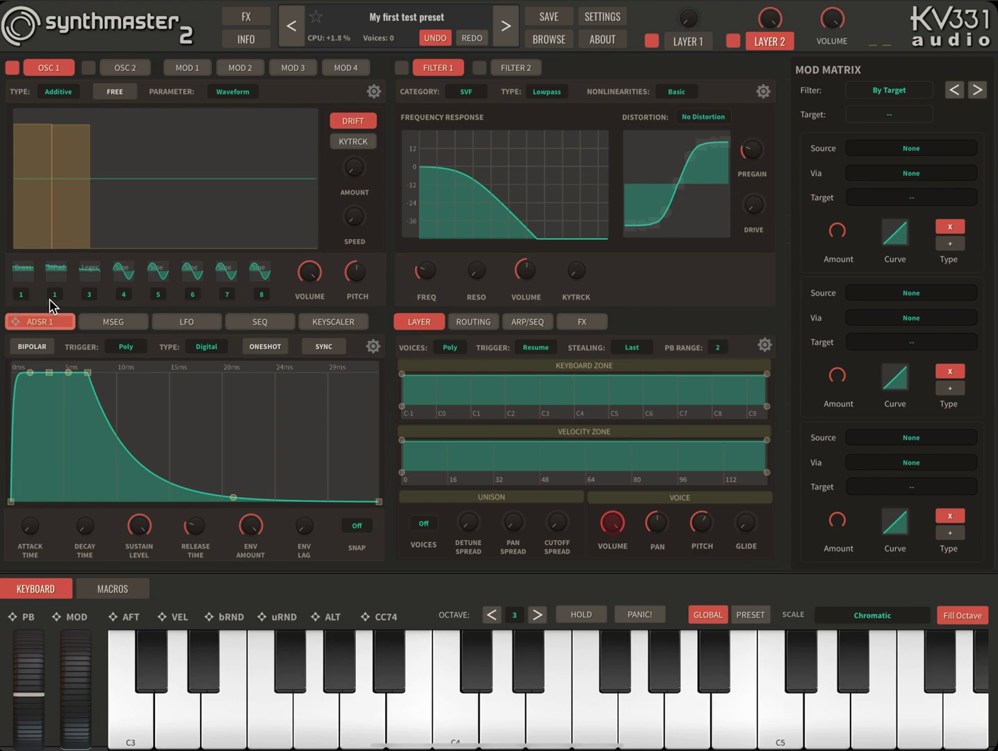
{"action": "right_click", "coordinate": [91, 298]}
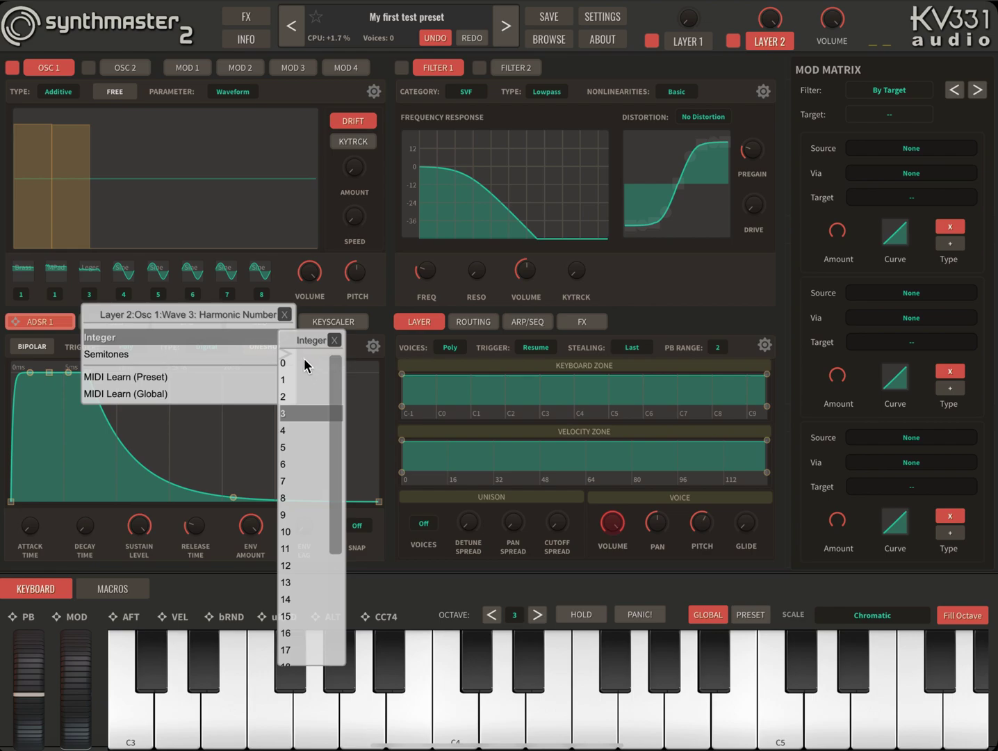
{"action": "left_click", "coordinate": [298, 386]}
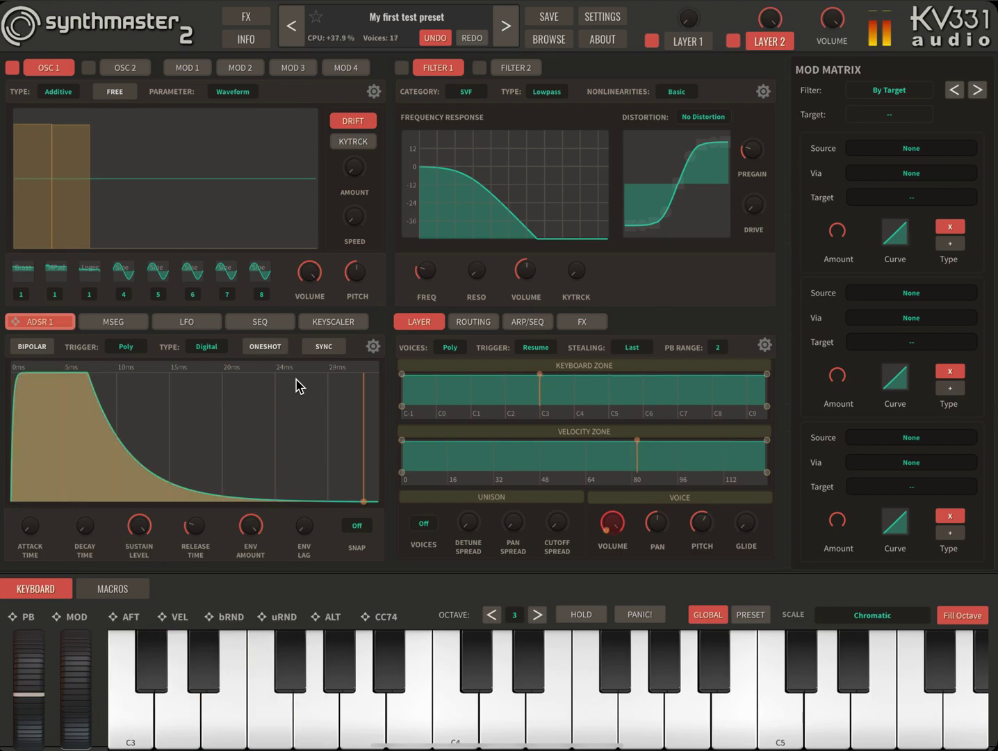
{"action": "left_click_drag", "start_coordinate": [107, 243], "coordinate": [103, 128]}
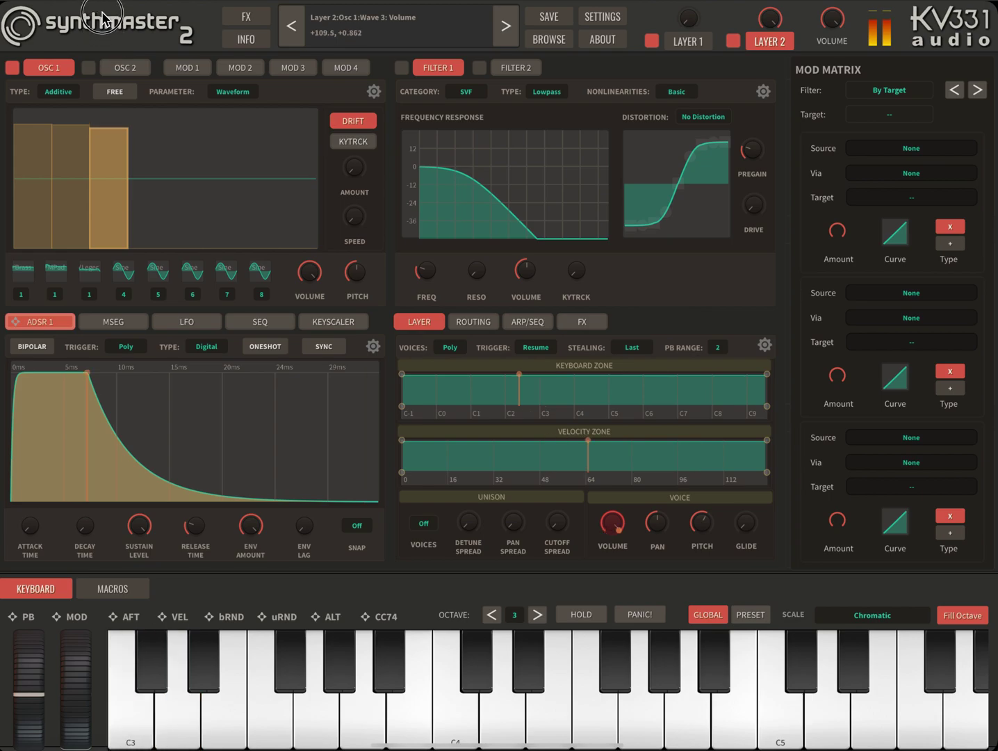
{"action": "left_click_drag", "start_coordinate": [102, 19], "coordinate": [69, 39]}
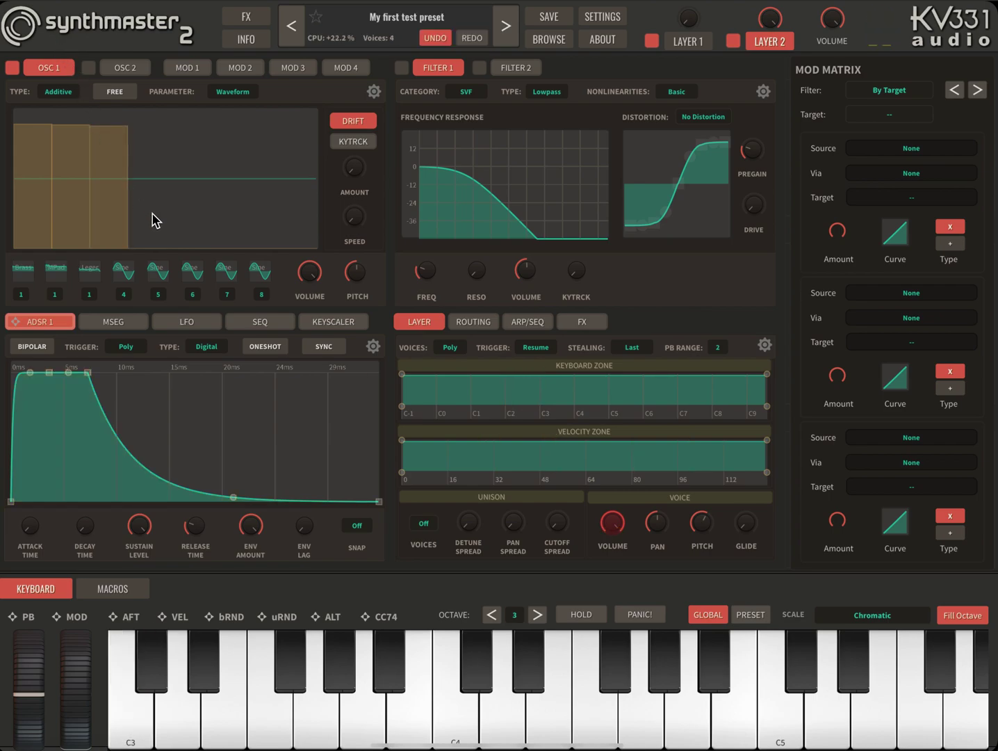
Set Wave 4 to Noise with harmonic number 1 and raise its volume only slightly above silence.
{"action": "left_click", "coordinate": [124, 274]}
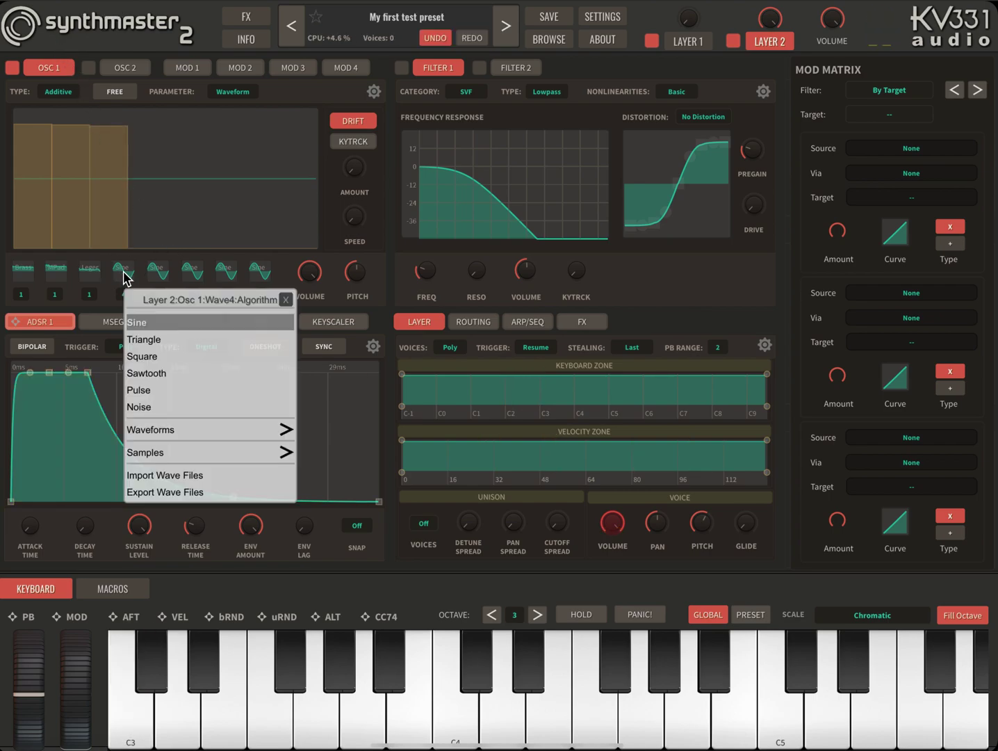
{"action": "left_click", "coordinate": [144, 407]}
{"action": "left_click", "coordinate": [287, 300]}
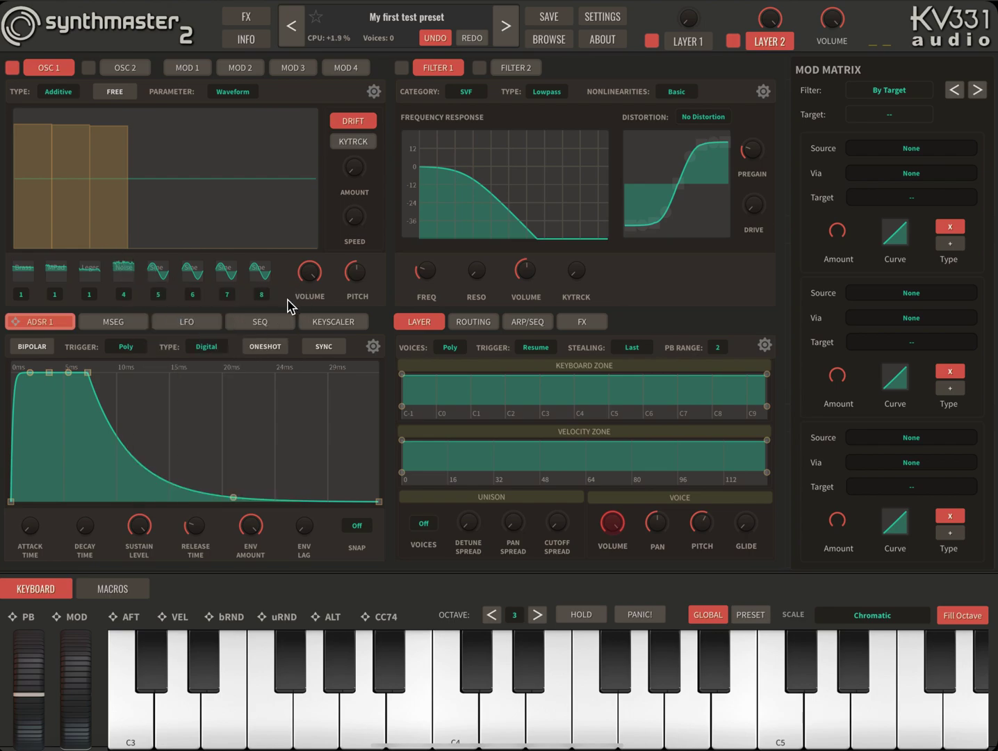
{"action": "mouse_move", "coordinate": [139, 241]}
{"action": "left_mouse_down"}
{"action": "mouse_move", "coordinate": [138, 152]}
{"action": "mouse_move", "coordinate": [142, 234]}
{"action": "left_mouse_up"}
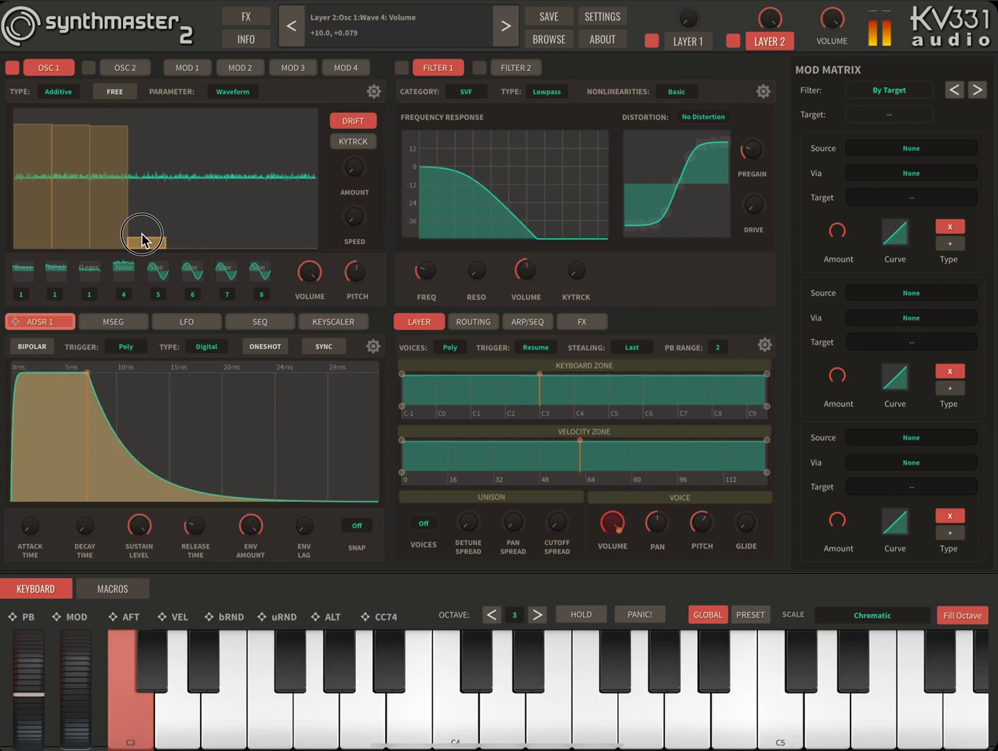
{"action": "left_click_drag", "start_coordinate": [142, 237], "coordinate": [141, 252]}
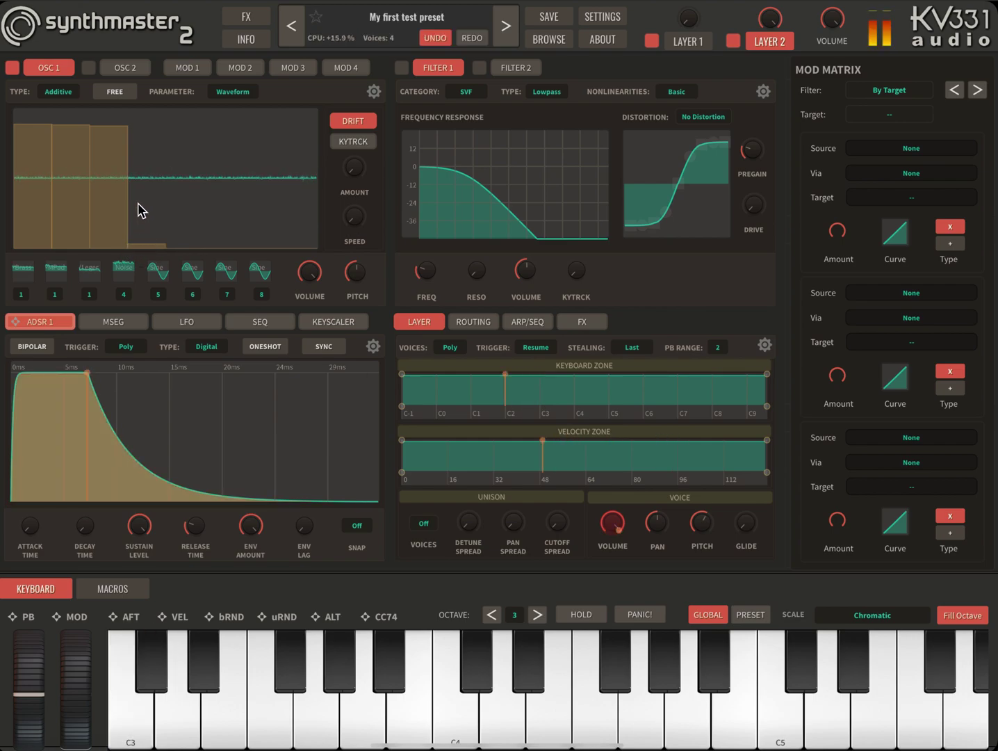
{"action": "right_click", "coordinate": [122, 296]}
{"action": "left_click", "coordinate": [335, 380]}
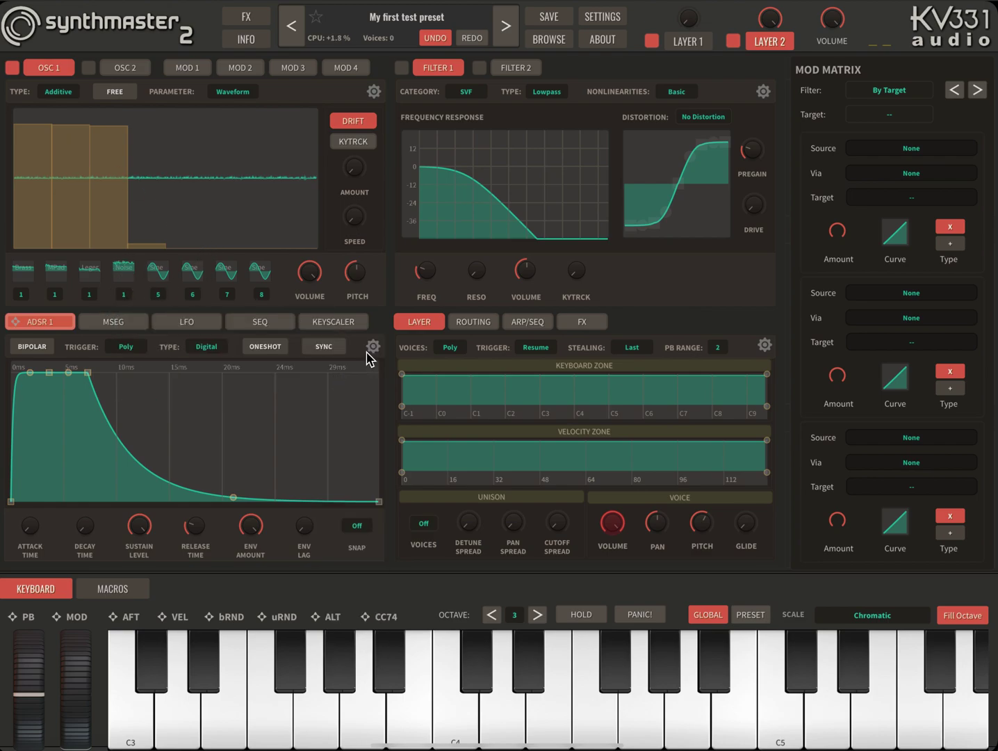
Set the algorithm of Waves 5, 6, 7 and 8 to Sawtooth.
{"action": "right_click", "coordinate": [159, 295]}
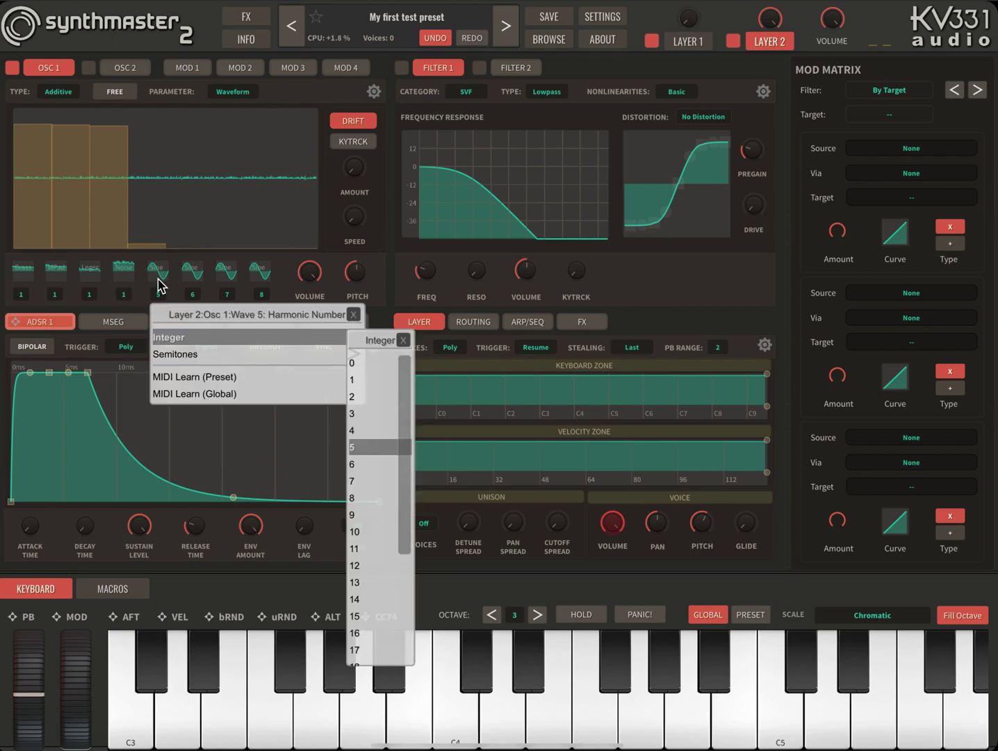
{"action": "left_click", "coordinate": [160, 280]}
{"action": "left_click", "coordinate": [159, 276]}
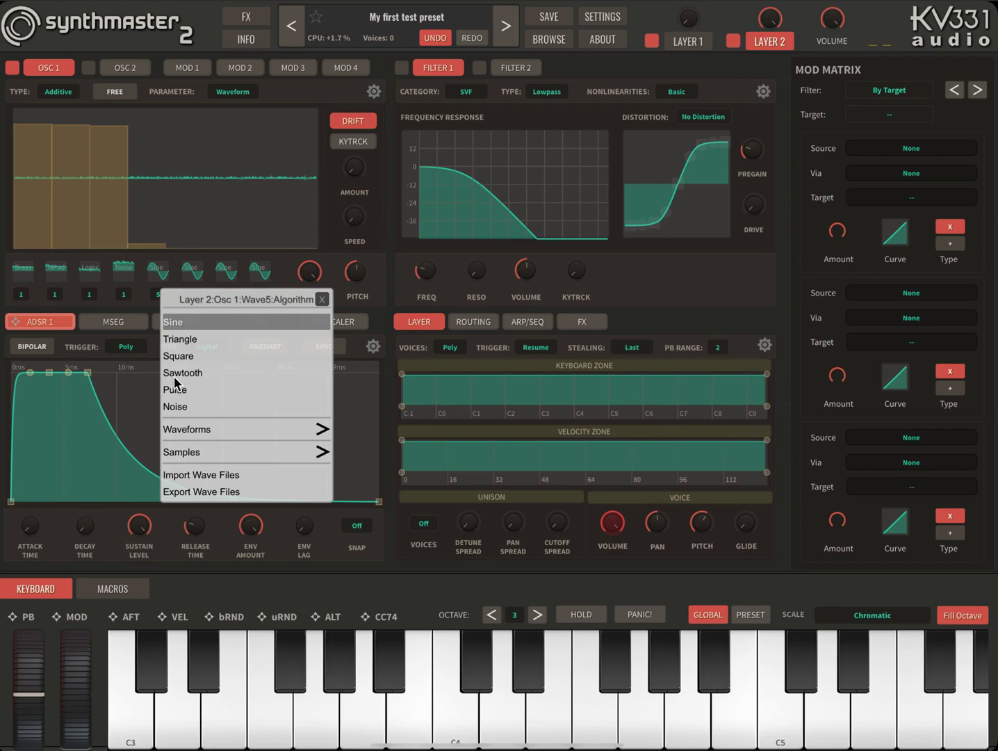
{"action": "left_click", "coordinate": [176, 374]}
{"action": "left_click", "coordinate": [192, 274]}
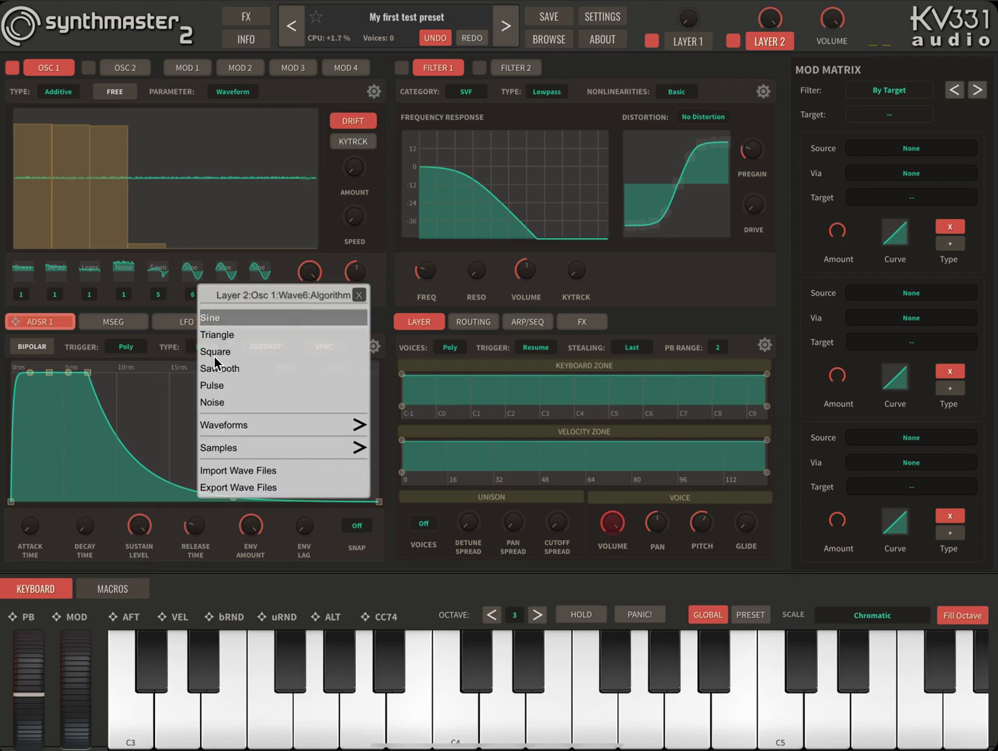
{"action": "left_click", "coordinate": [217, 371]}
{"action": "left_click", "coordinate": [226, 274]}
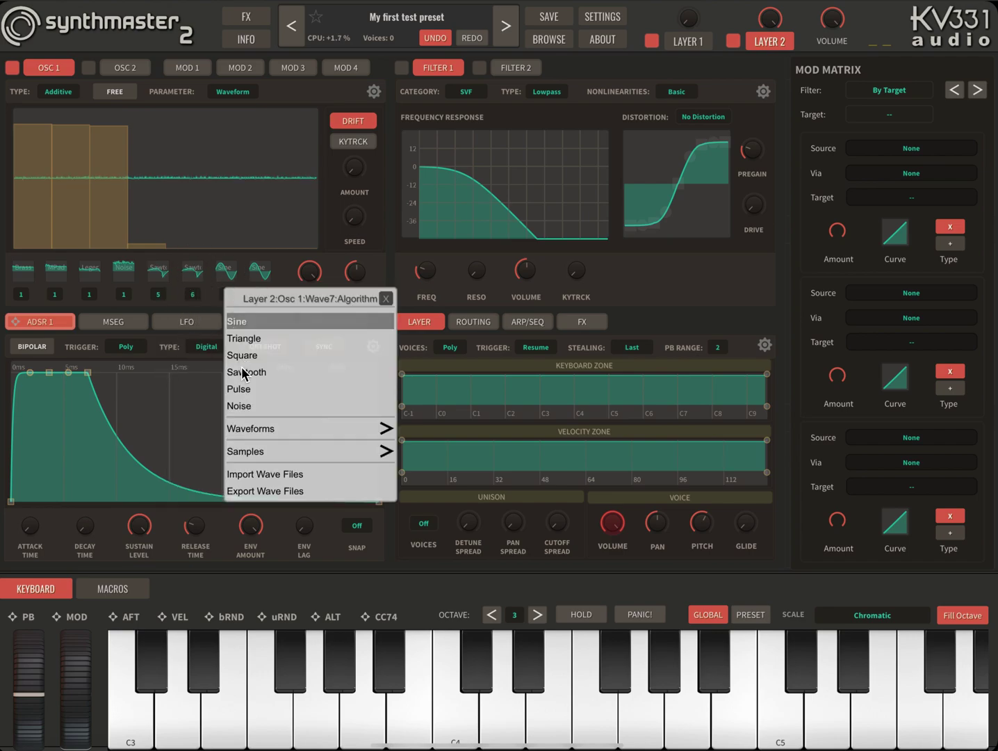
{"action": "left_click", "coordinate": [245, 374]}
{"action": "left_click", "coordinate": [270, 272]}
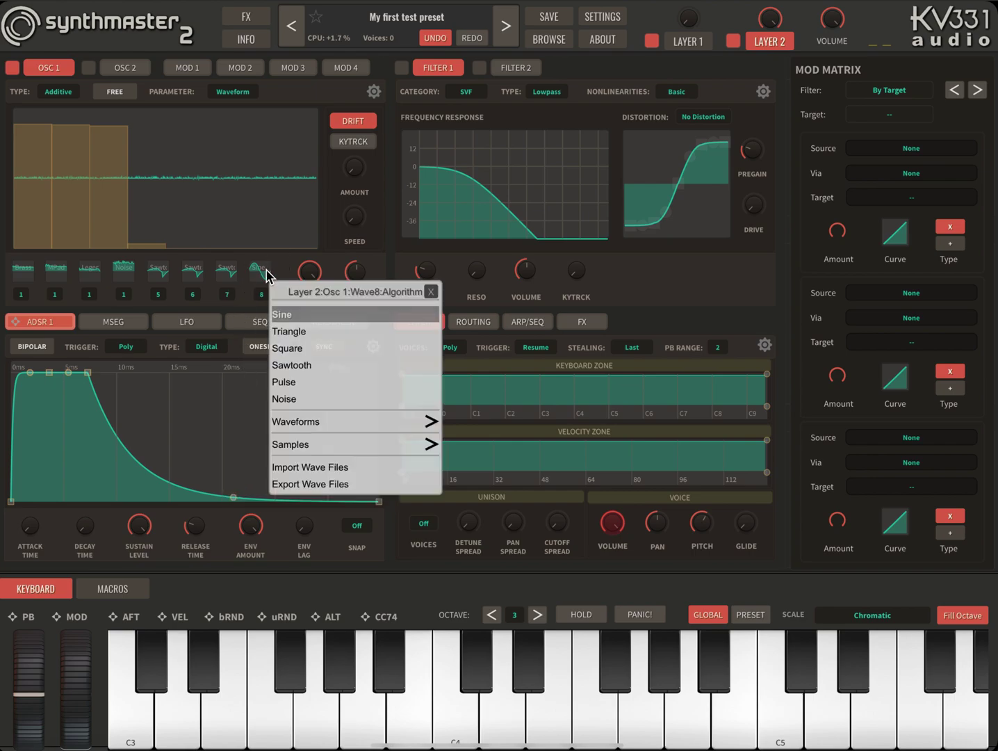
{"action": "left_click", "coordinate": [292, 371]}
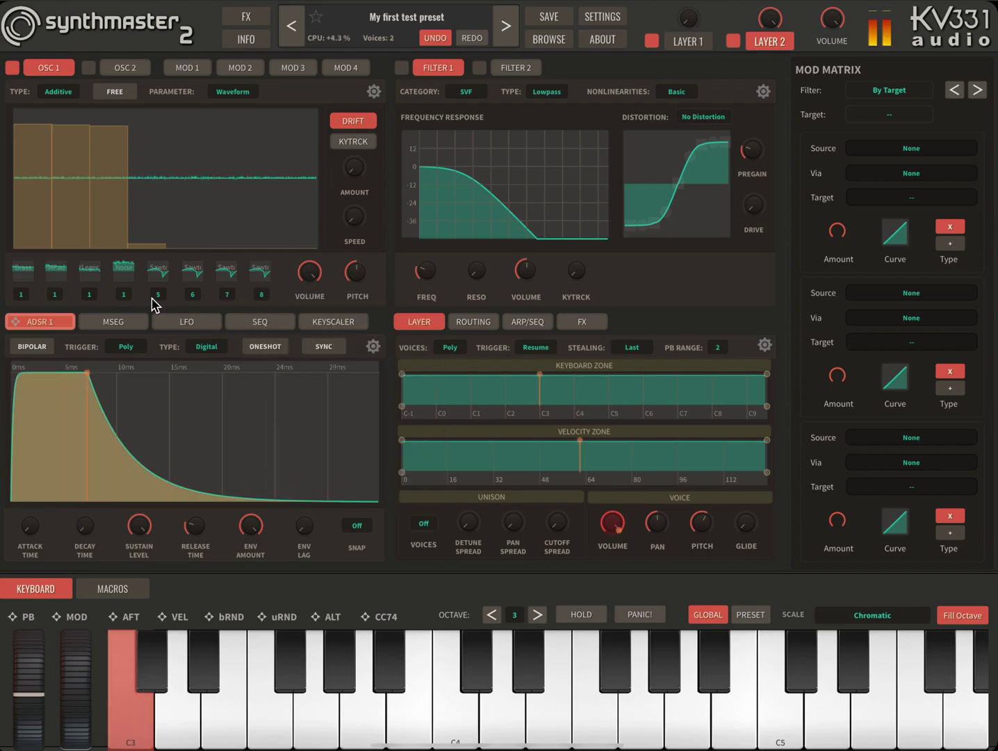
Set the harmonic numbers of Waves 5, 6, 7 and 8 to integers 2, 4, 8 and 16.
{"action": "left_click", "coordinate": [156, 294]}
{"action": "left_click", "coordinate": [367, 395]}
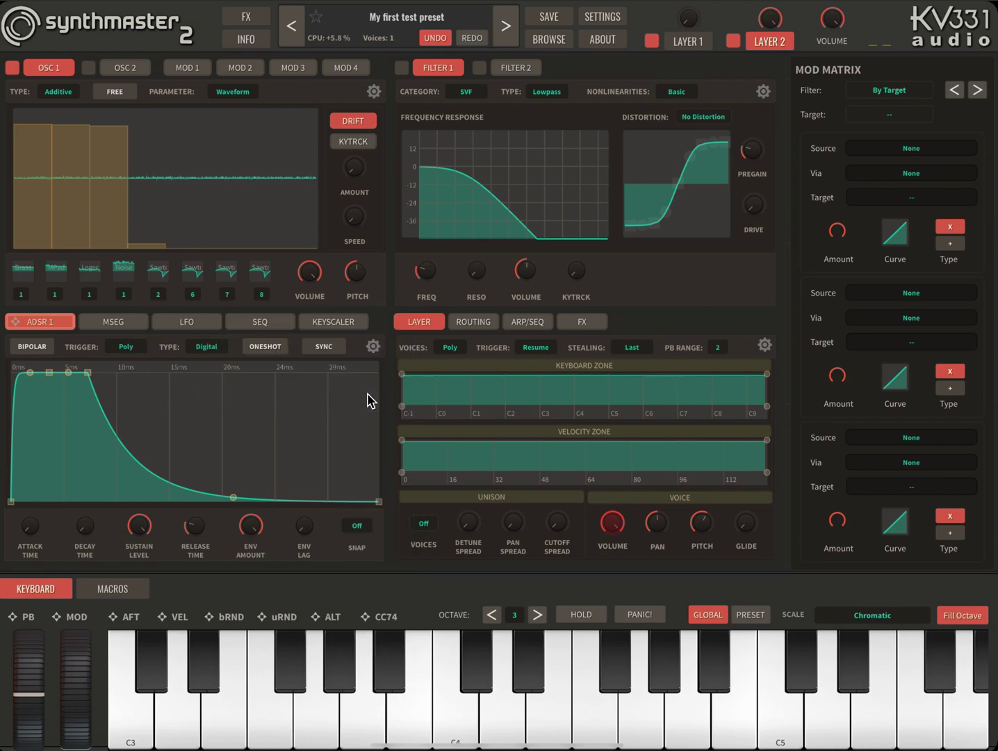
{"action": "left_click", "coordinate": [193, 295]}
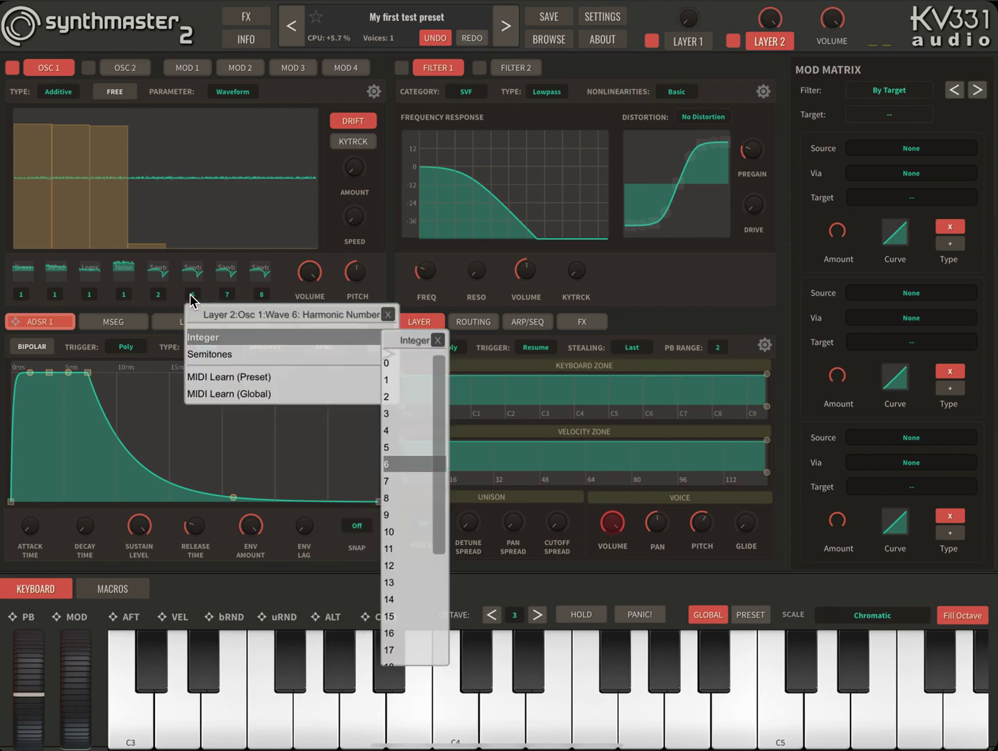
{"action": "left_click", "coordinate": [397, 428]}
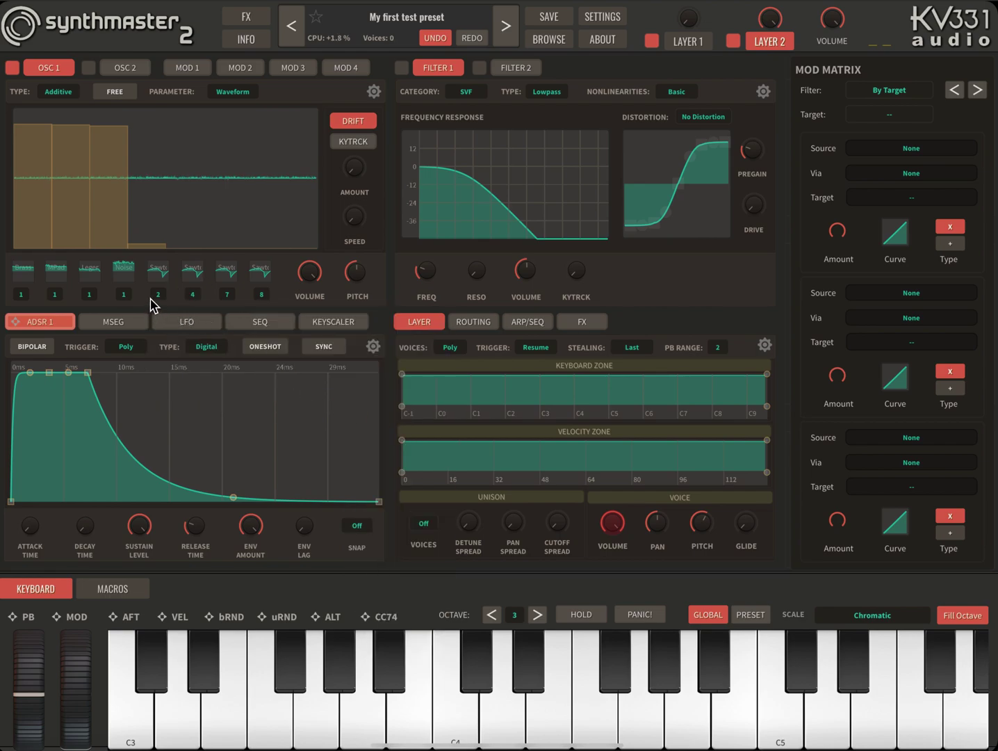
{"action": "left_click", "coordinate": [226, 296]}
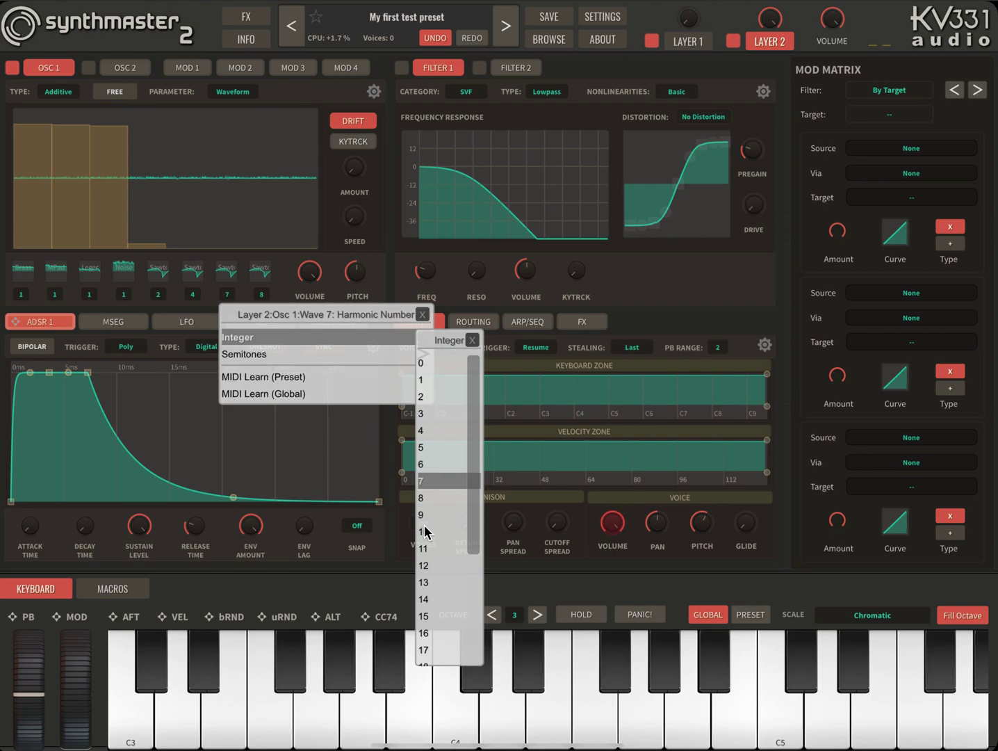
{"action": "left_click", "coordinate": [427, 496]}
{"action": "left_click", "coordinate": [262, 295]}
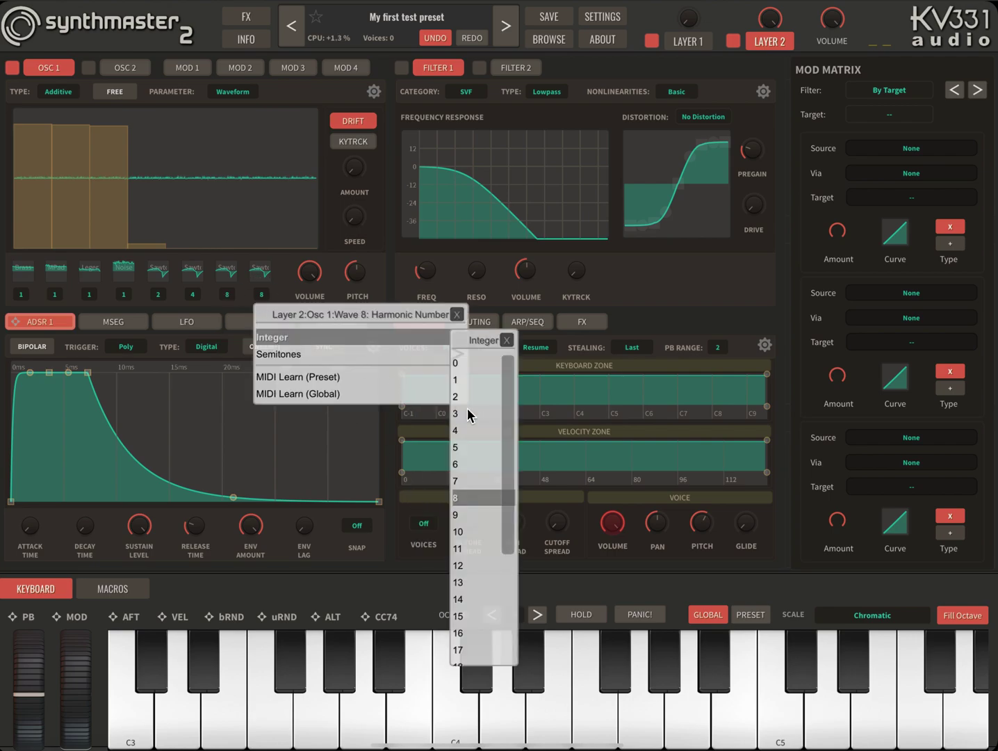
{"action": "left_click_drag", "start_coordinate": [512, 438], "coordinate": [483, 505]}
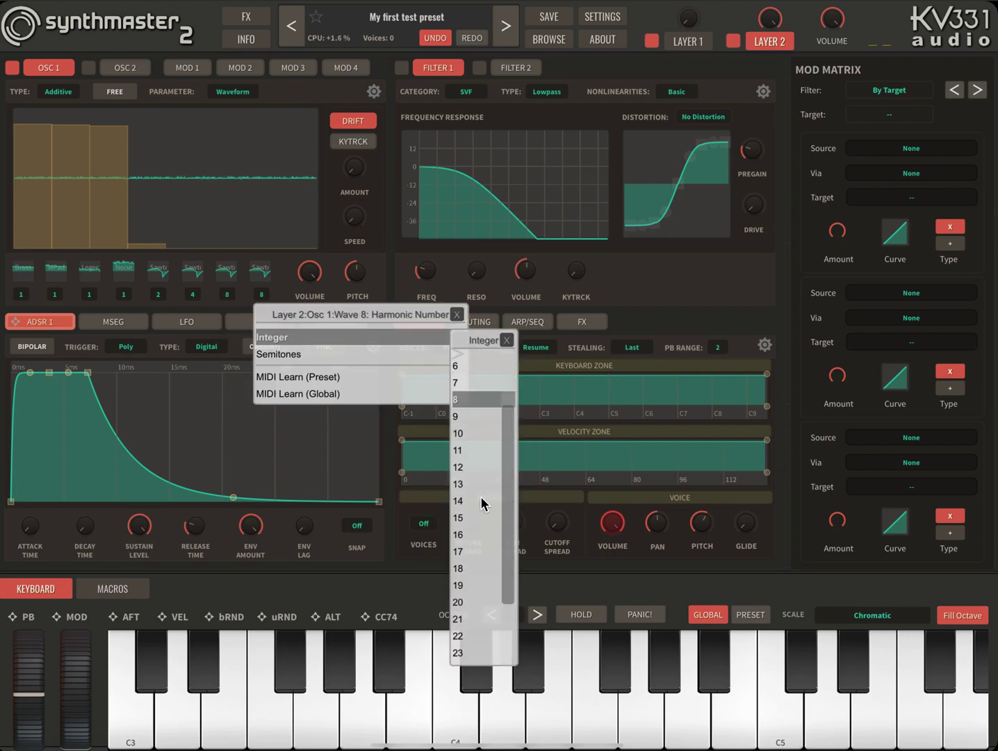
{"action": "left_click", "coordinate": [462, 535]}
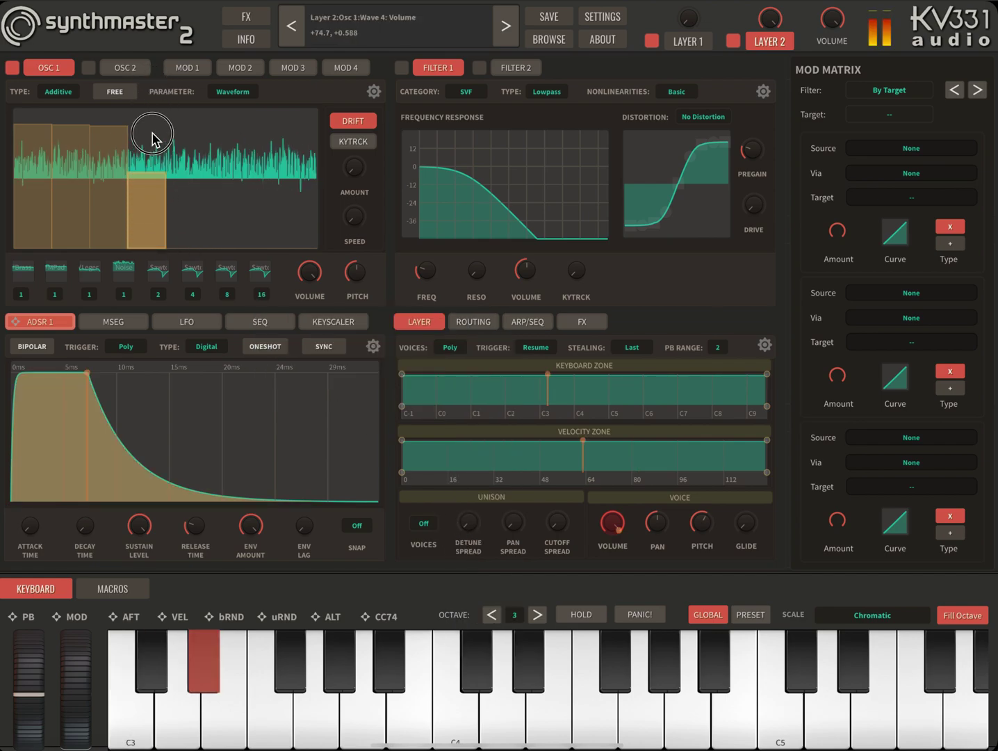
Raise the volumes of Waves 5 to 8 to about half of full.
{"action": "left_click_drag", "start_coordinate": [152, 240], "coordinate": [179, 108]}
{"action": "left_click_drag", "start_coordinate": [220, 242], "coordinate": [226, 107]}
{"action": "left_click_drag", "start_coordinate": [250, 247], "coordinate": [261, 98]}
{"action": "left_click_drag", "start_coordinate": [309, 241], "coordinate": [305, 106]}
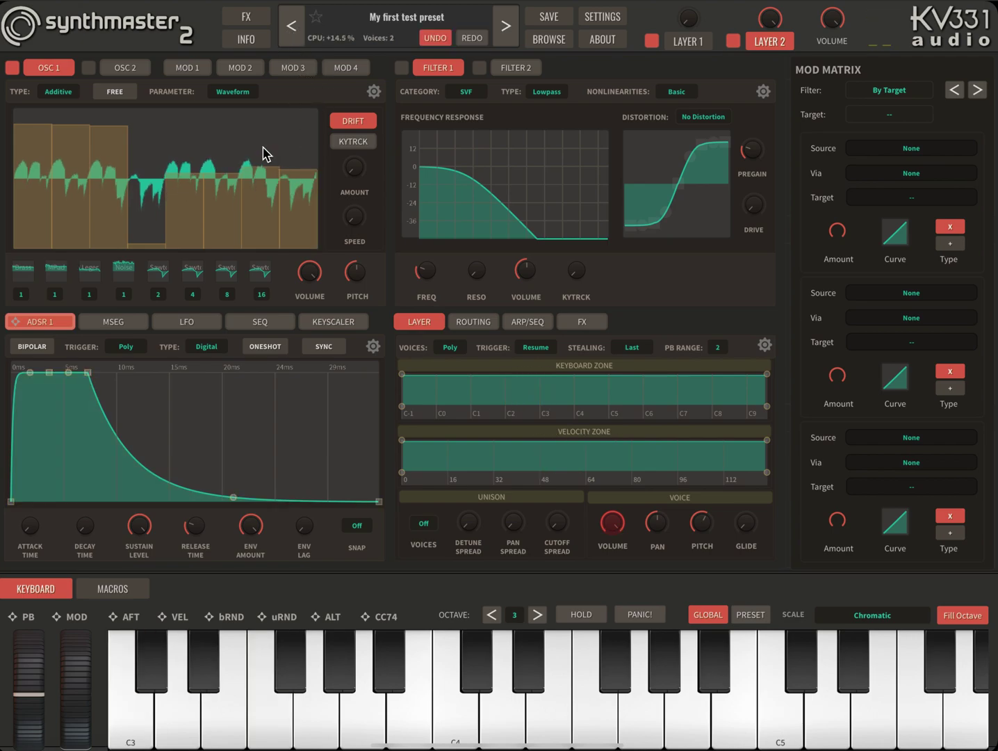
Show the Detune parameter for Osc 1 and detune the individual waves slightly against each other.
{"action": "left_click", "coordinate": [239, 96]}
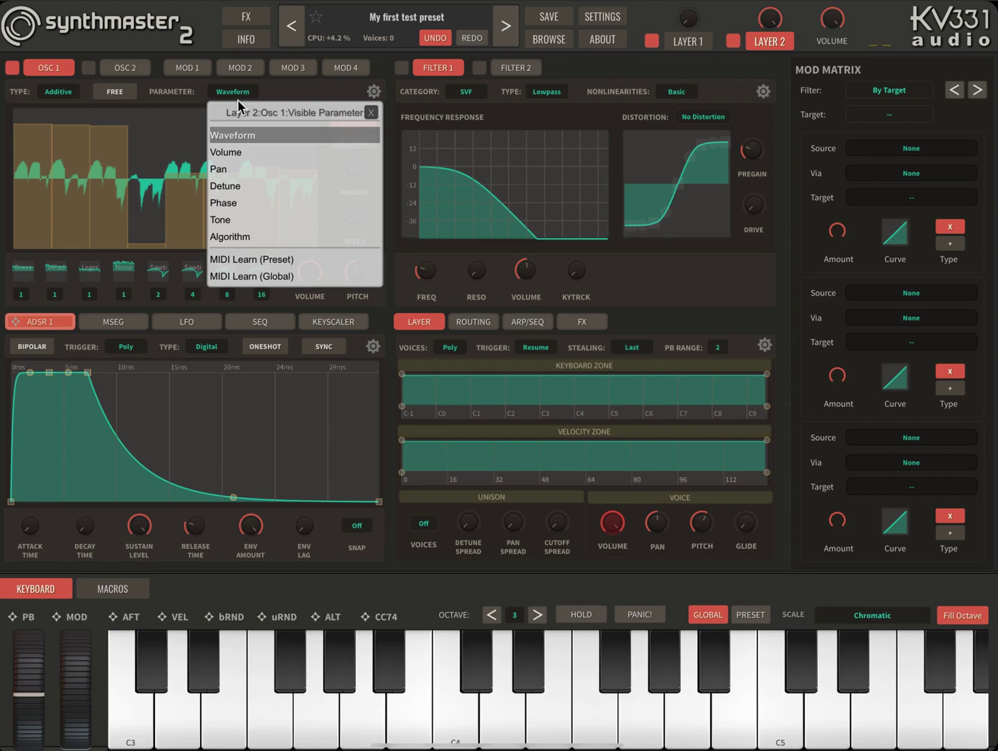
{"action": "left_click", "coordinate": [226, 186]}
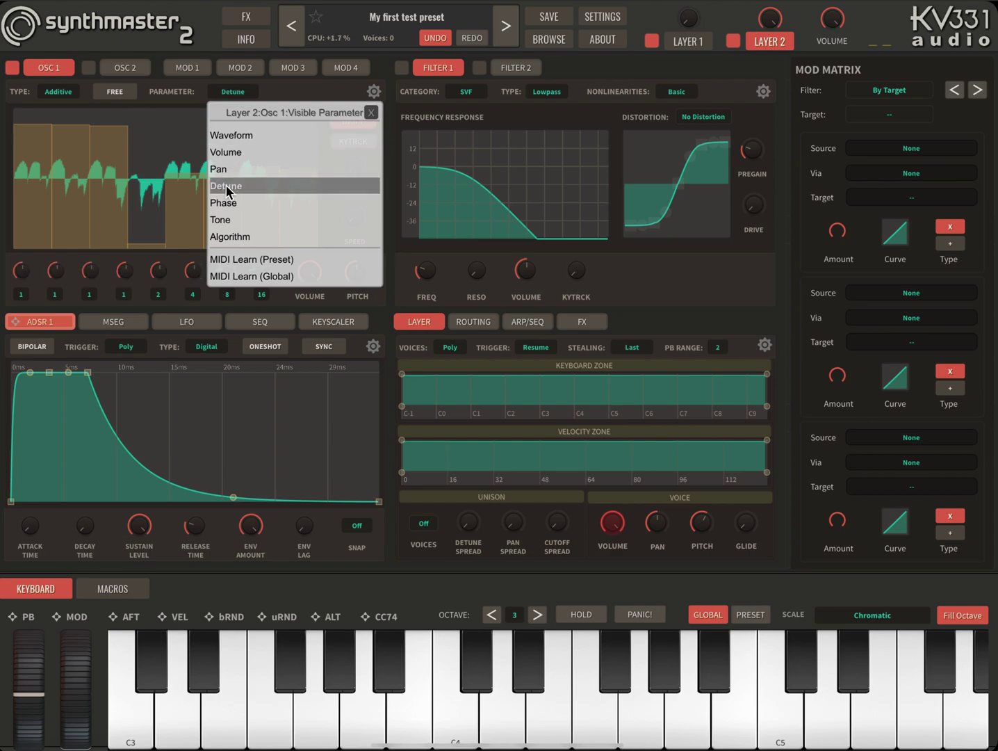
{"action": "left_click", "coordinate": [372, 113]}
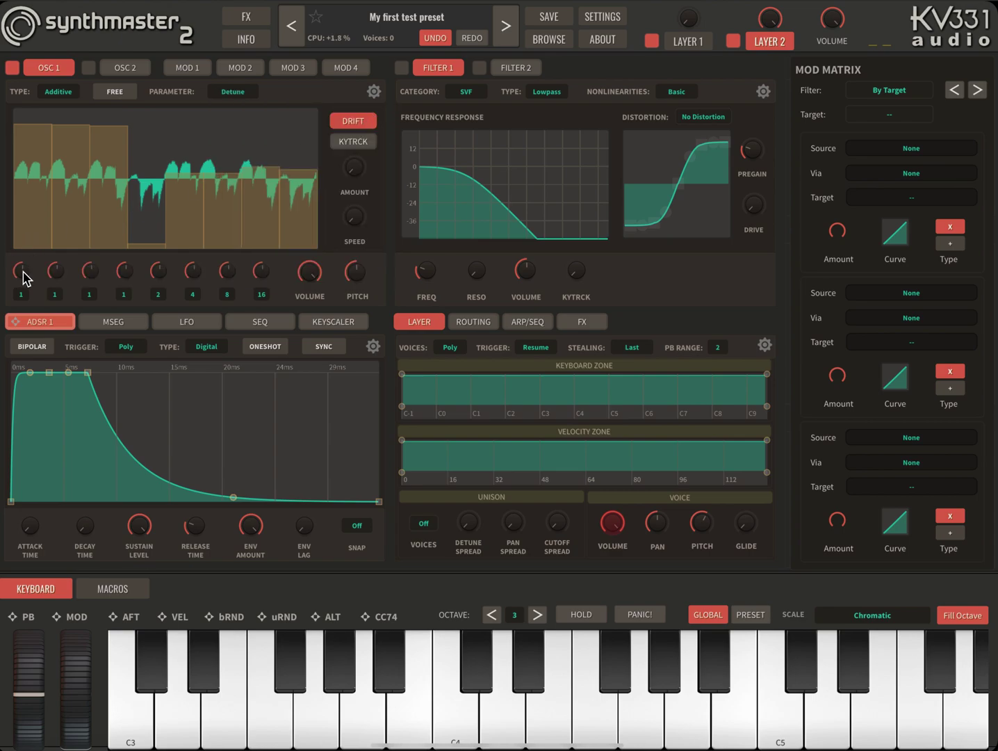
{"action": "key", "text": "a"}
{"action": "left_click_drag", "start_coordinate": [52, 276], "coordinate": [128, 273]}
{"action": "left_click_drag", "start_coordinate": [195, 276], "coordinate": [168, 273]}
Lower Waves 2 and 3 to below a third of full volume and Waves 5 to 8 to near silence.
{"action": "mouse_move", "coordinate": [77, 142]}
{"action": "left_mouse_down"}
{"action": "mouse_move", "coordinate": [67, 274]}
{"action": "mouse_move", "coordinate": [102, 189]}
{"action": "mouse_move", "coordinate": [105, 306]}
{"action": "left_mouse_up"}
{"action": "left_click_drag", "start_coordinate": [187, 215], "coordinate": [187, 302]}
{"action": "left_click_drag", "start_coordinate": [229, 187], "coordinate": [226, 266]}
{"action": "left_click_drag", "start_coordinate": [274, 196], "coordinate": [298, 271]}
{"action": "left_click_drag", "start_coordinate": [241, 244], "coordinate": [296, 249]}
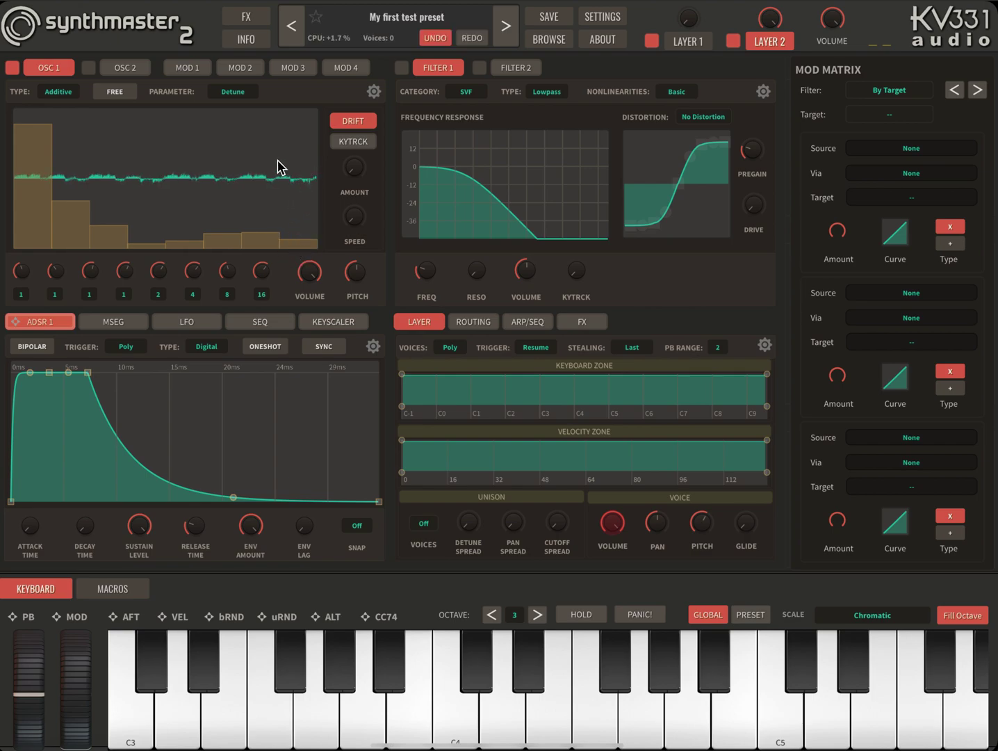
{"action": "left_click_drag", "start_coordinate": [72, 216], "coordinate": [74, 225]}
Copy Osc 1's settings and raise Waves 2 and 3 to near full volume, with Waves 5 to 8 at progressively lower levels.
{"action": "left_click", "coordinate": [374, 92]}
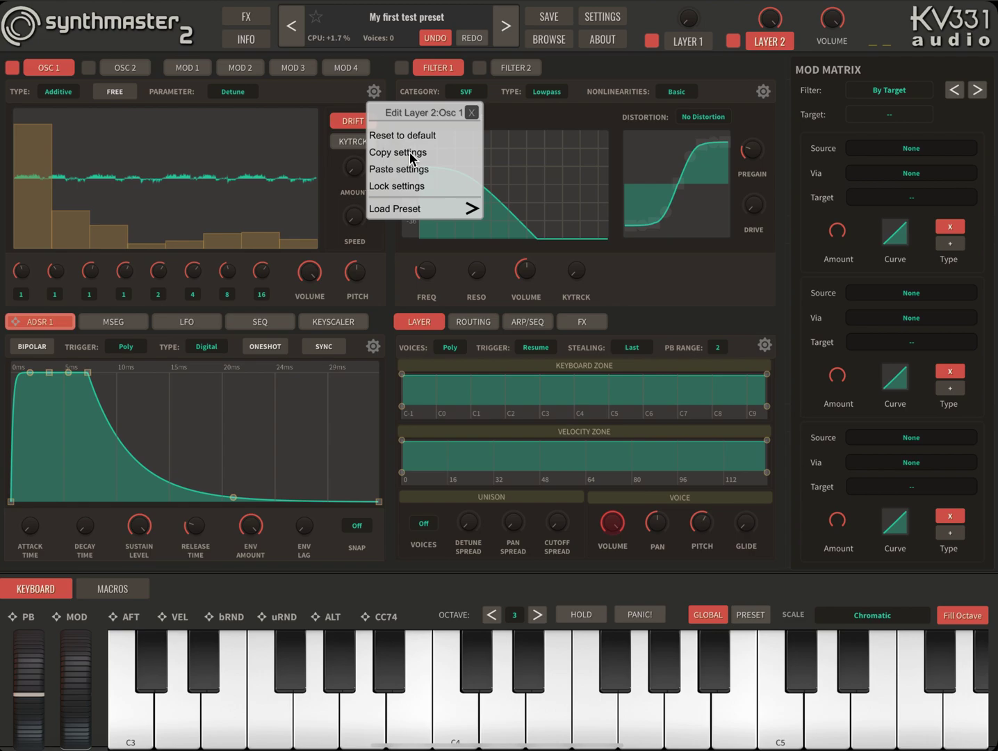
{"action": "left_click", "coordinate": [410, 152]}
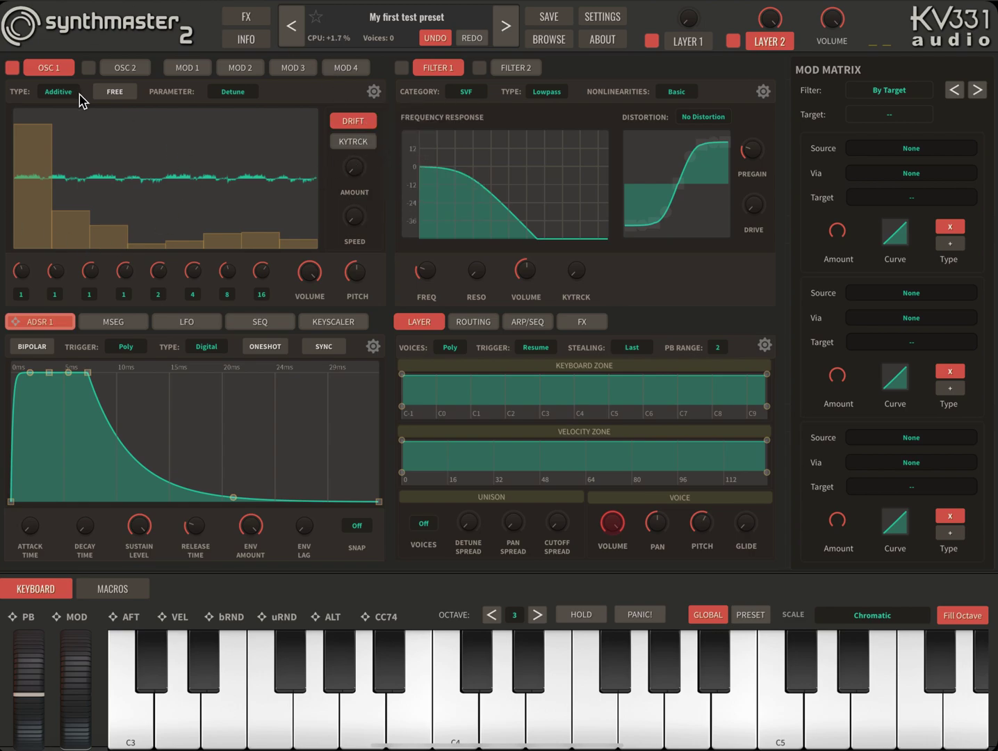
{"action": "left_click_drag", "start_coordinate": [81, 222], "coordinate": [80, 98]}
{"action": "left_click_drag", "start_coordinate": [98, 229], "coordinate": [118, 97]}
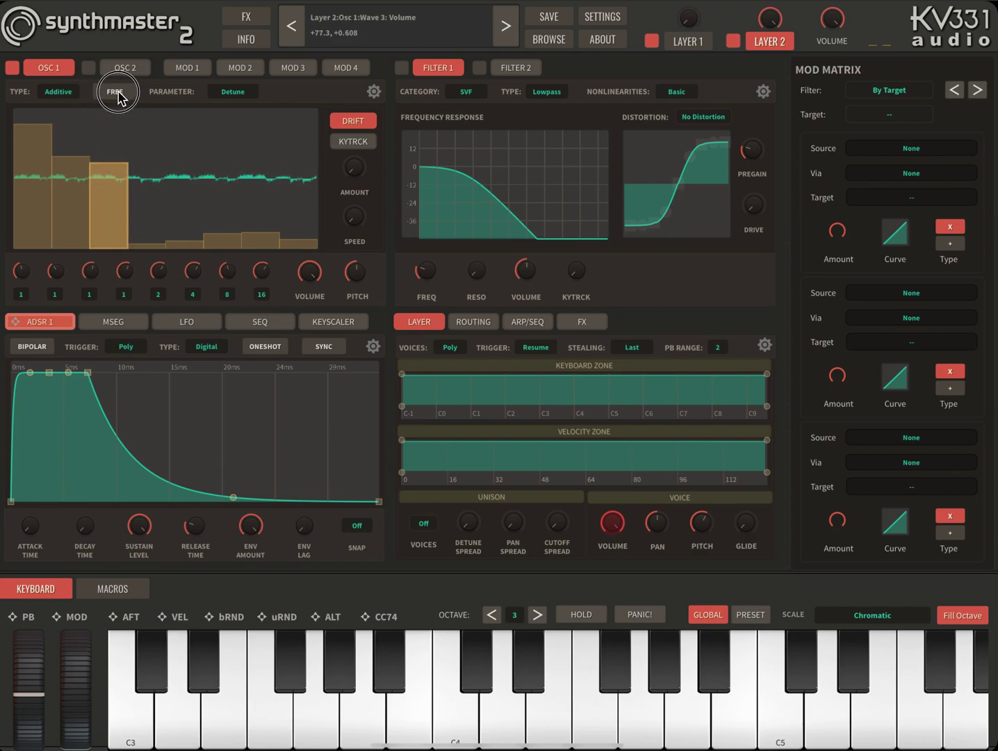
{"action": "mouse_move", "coordinate": [78, 152]}
{"action": "left_mouse_down"}
{"action": "mouse_move", "coordinate": [77, 116]}
{"action": "mouse_move", "coordinate": [117, 91]}
{"action": "left_mouse_up"}
{"action": "left_click_drag", "start_coordinate": [167, 245], "coordinate": [191, 62]}
{"action": "left_click_drag", "start_coordinate": [223, 232], "coordinate": [226, 105]}
{"action": "left_click_drag", "start_coordinate": [267, 235], "coordinate": [277, 167]}
{"action": "left_click_drag", "start_coordinate": [302, 247], "coordinate": [309, 209]}
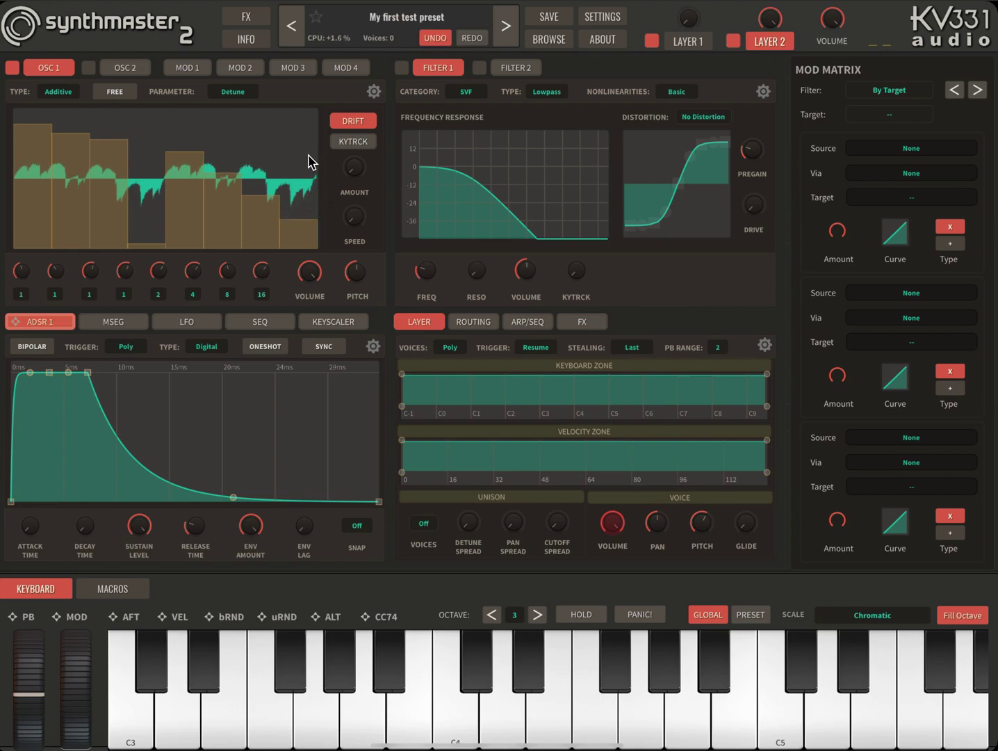
Modulate the changed parameters of Osc 1 with MIDI Velocity.
{"action": "left_click", "coordinate": [374, 93]}
{"action": "mouse_move", "coordinate": [437, 212]}
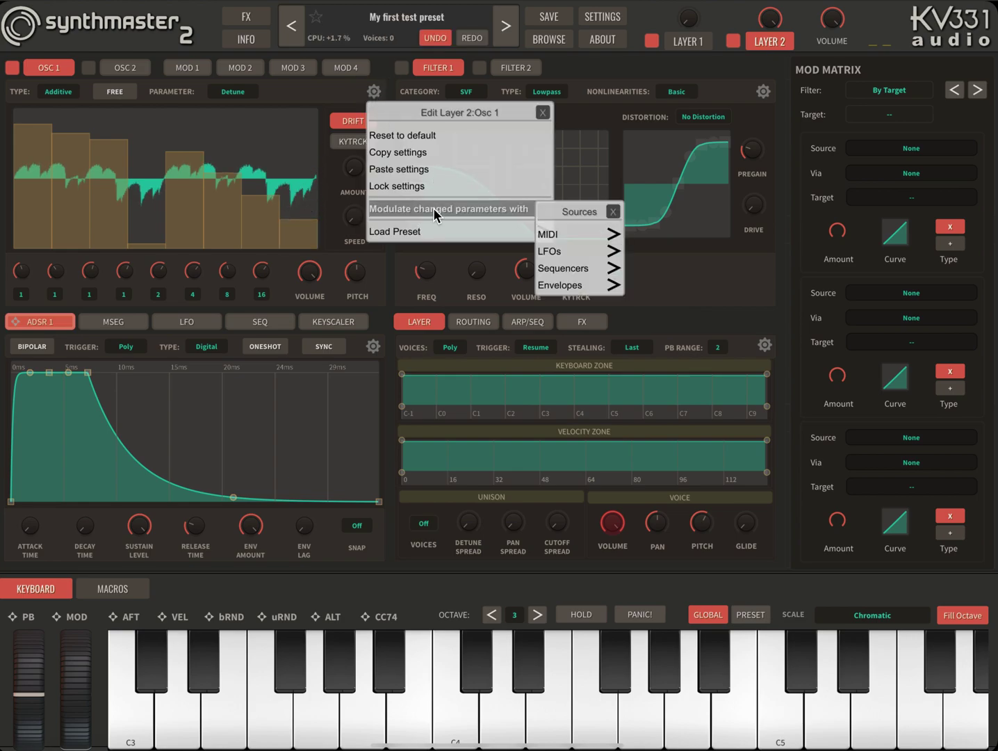
{"action": "mouse_move", "coordinate": [586, 235]}
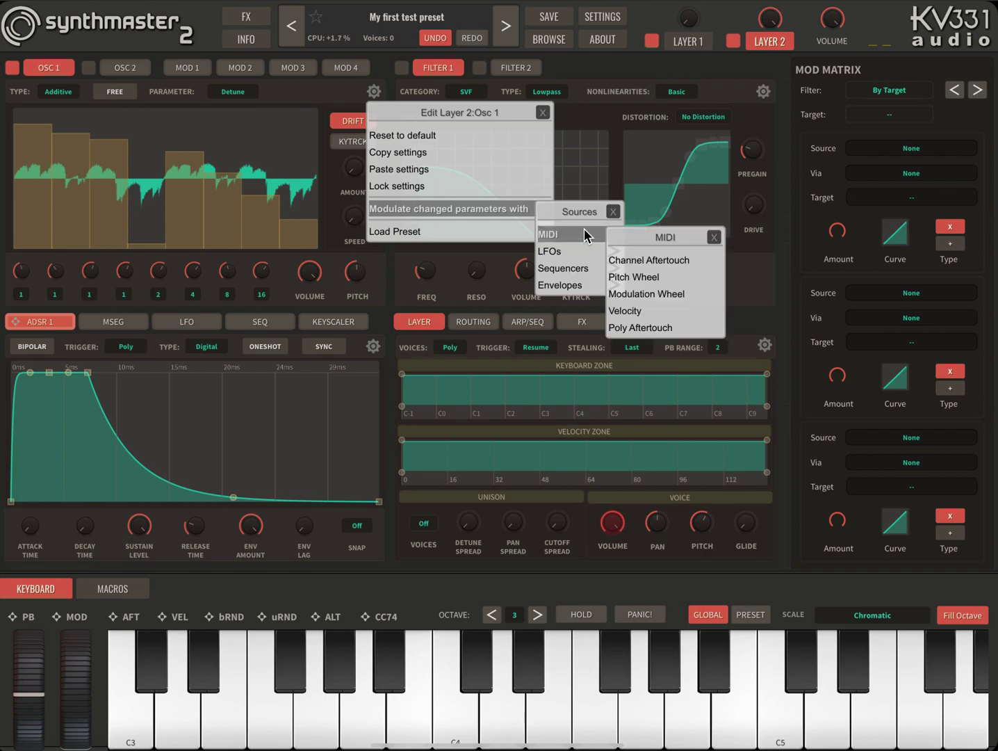
{"action": "left_click", "coordinate": [632, 315]}
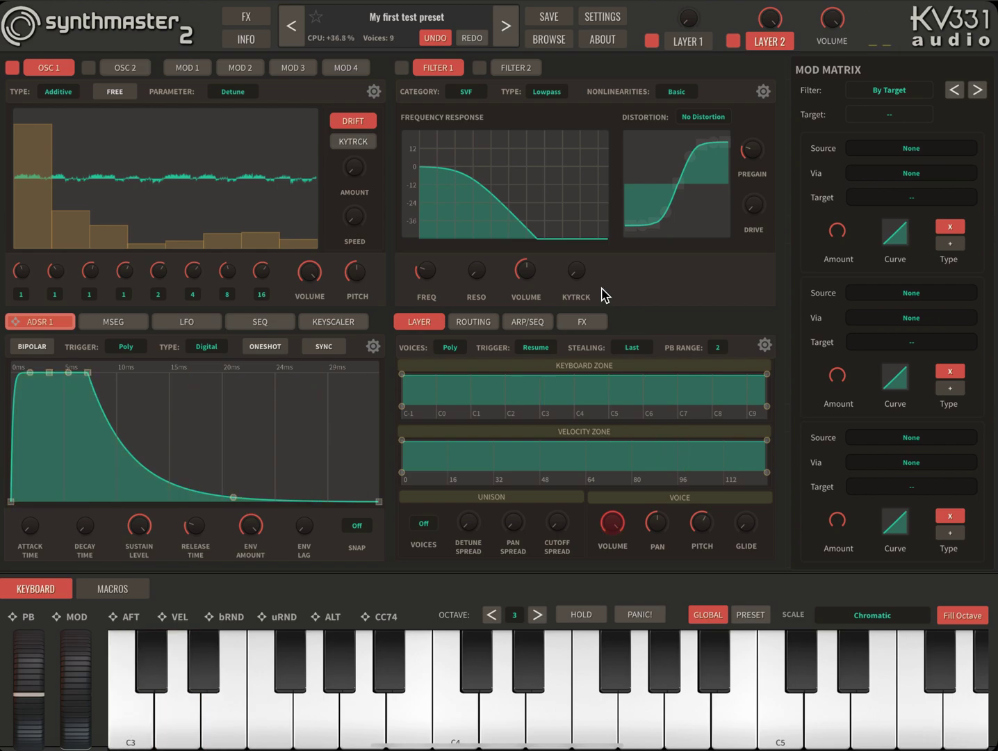
Enable Filter 1 on Layer 2 and set its category to Ladder.
{"action": "left_click", "coordinate": [406, 69]}
{"action": "left_click", "coordinate": [462, 92]}
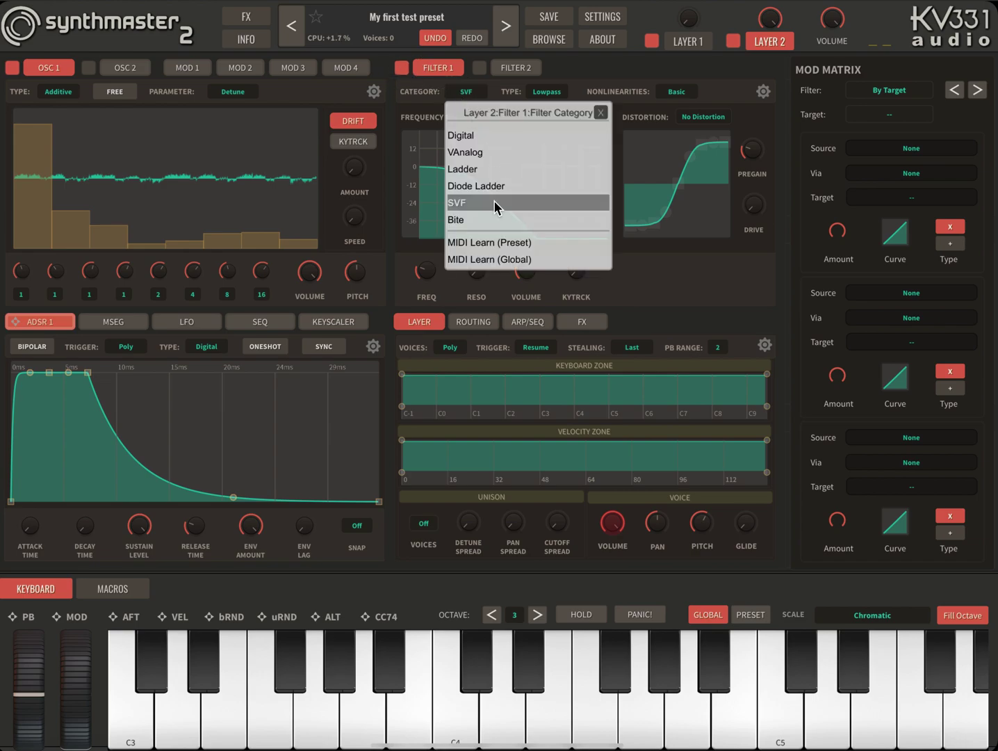
{"action": "left_click", "coordinate": [466, 172]}
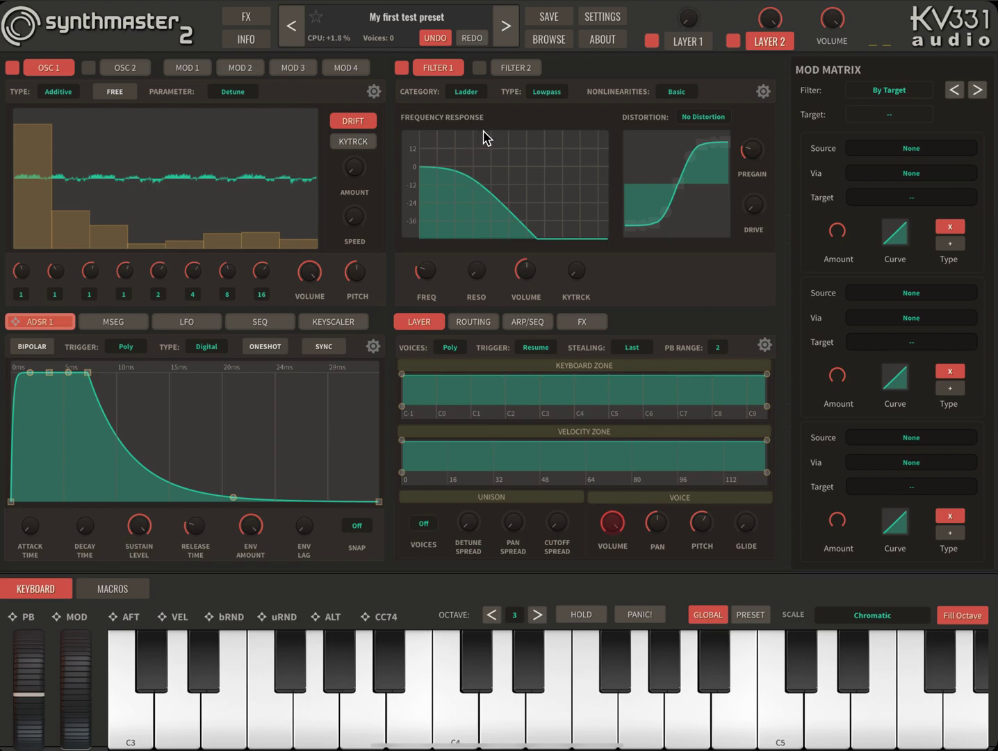
Add moderate resonance to Filter 1, and try a higher cutoff frequency before bringing it back down.
{"action": "left_click_drag", "start_coordinate": [479, 275], "coordinate": [467, 265]}
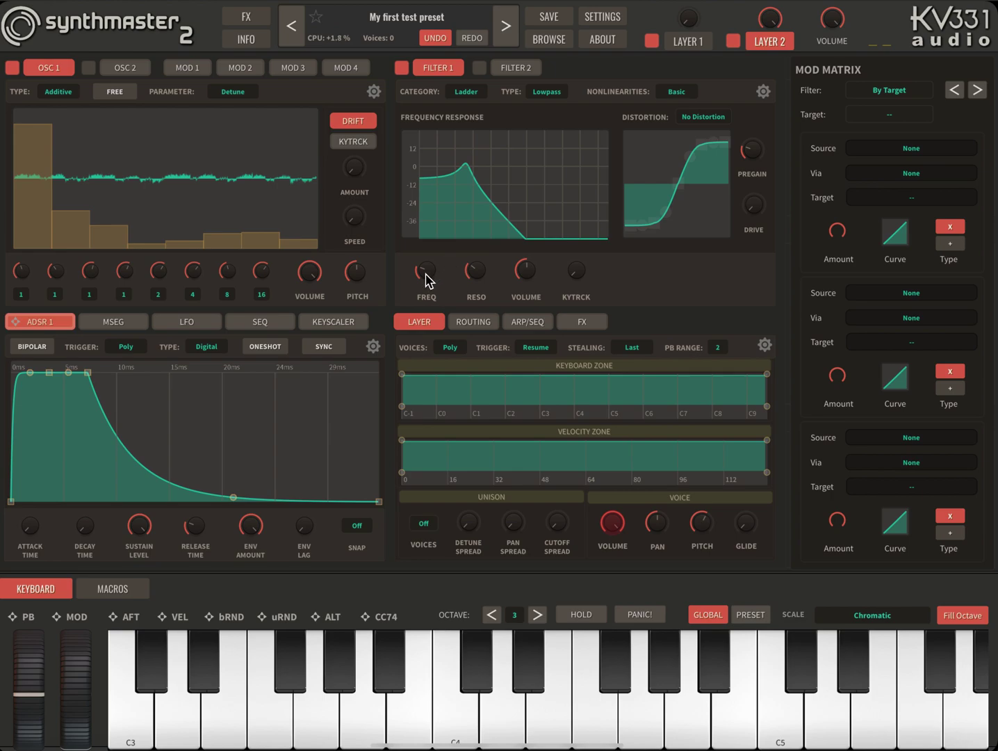
{"action": "mouse_move", "coordinate": [427, 279]}
{"action": "left_mouse_down"}
{"action": "mouse_move", "coordinate": [423, 252]}
{"action": "mouse_move", "coordinate": [424, 273]}
{"action": "left_mouse_up"}
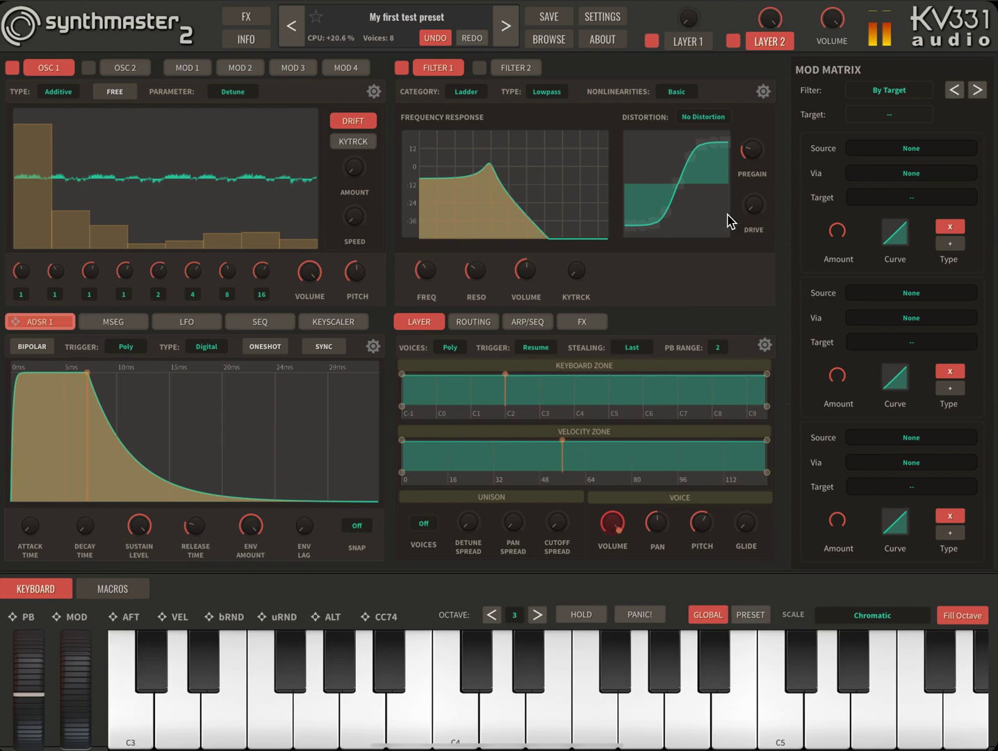
{"action": "left_click_drag", "start_coordinate": [421, 274], "coordinate": [439, 285]}
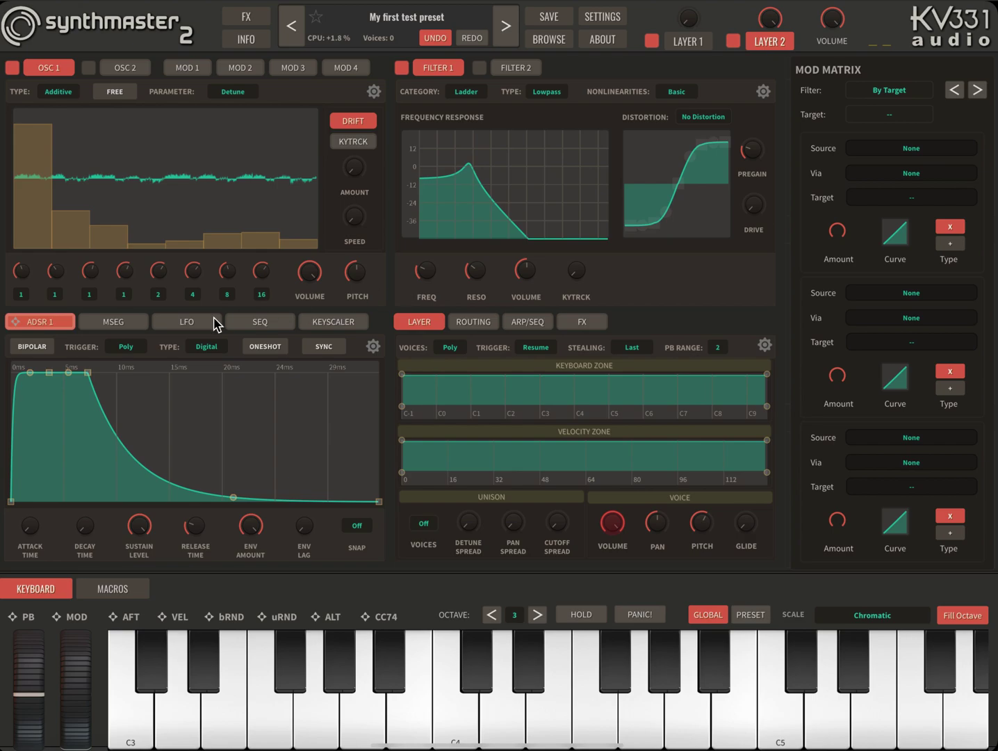
Assign MSEG 1 on Layer 2 to modulate Filter 1's frequency.
{"action": "left_click", "coordinate": [102, 324]}
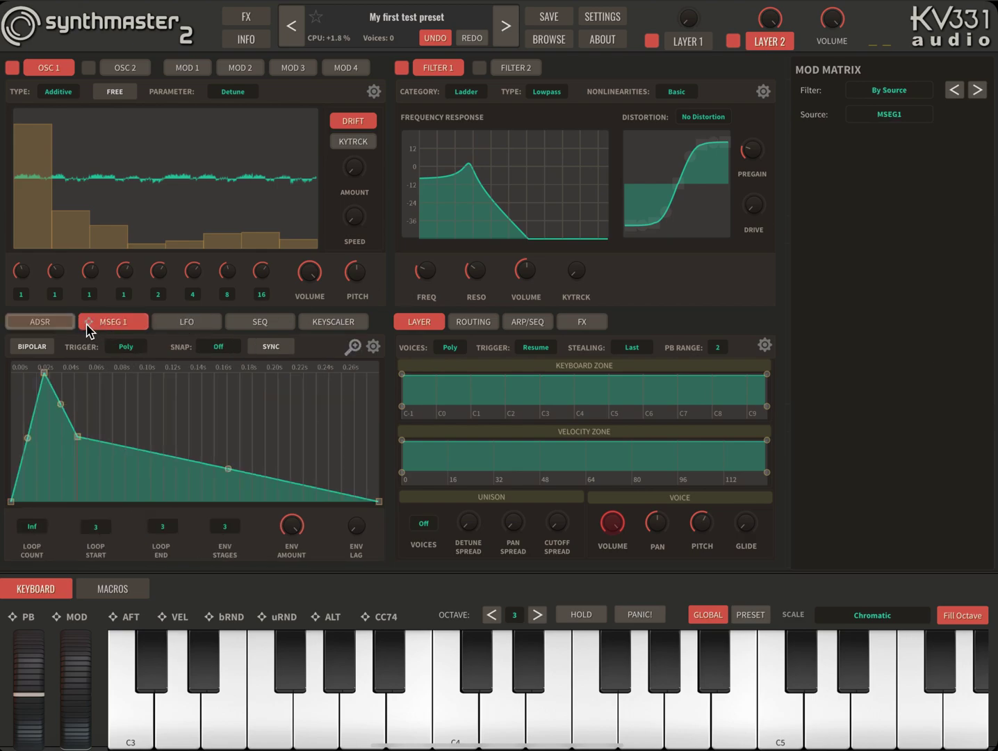
{"action": "left_click_drag", "start_coordinate": [87, 324], "coordinate": [422, 275]}
{"action": "left_click_drag", "start_coordinate": [89, 330], "coordinate": [429, 302]}
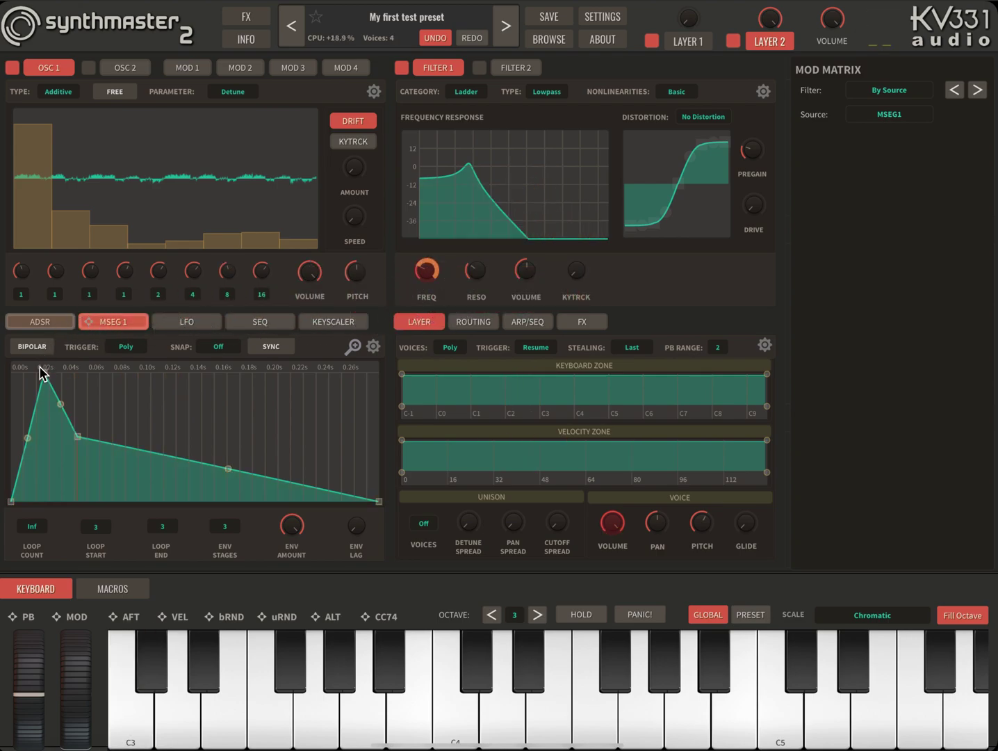
Enlarge the MSEG 1 editor, sync the envelope to tempo and set its snap to 1/4.
{"action": "left_click", "coordinate": [353, 346]}
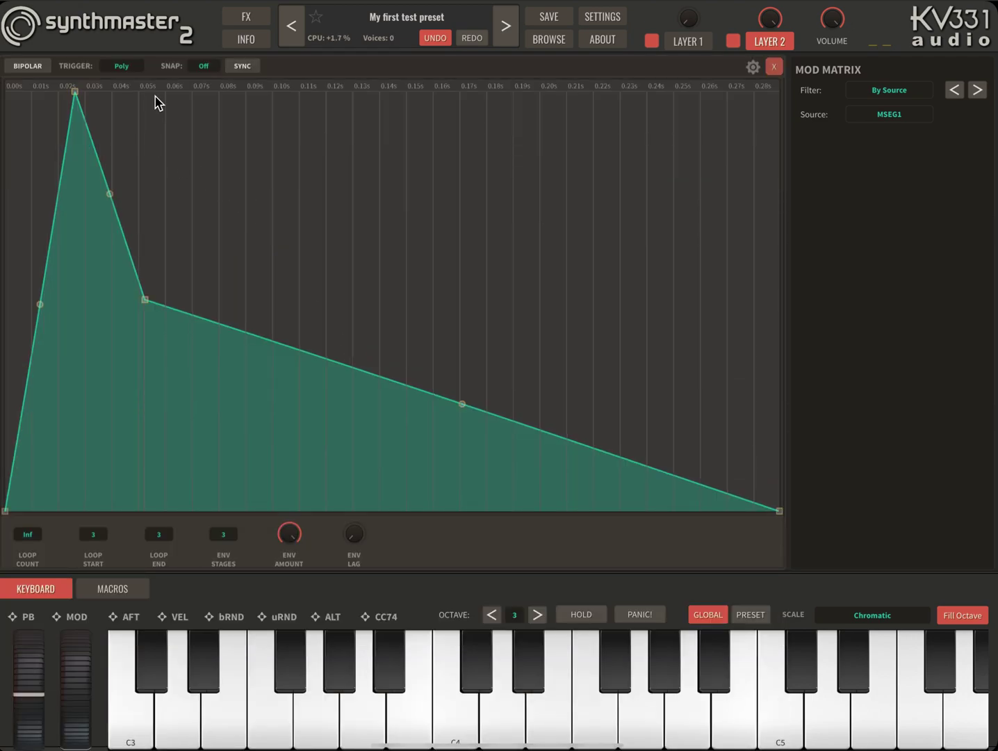
{"action": "left_click", "coordinate": [774, 67]}
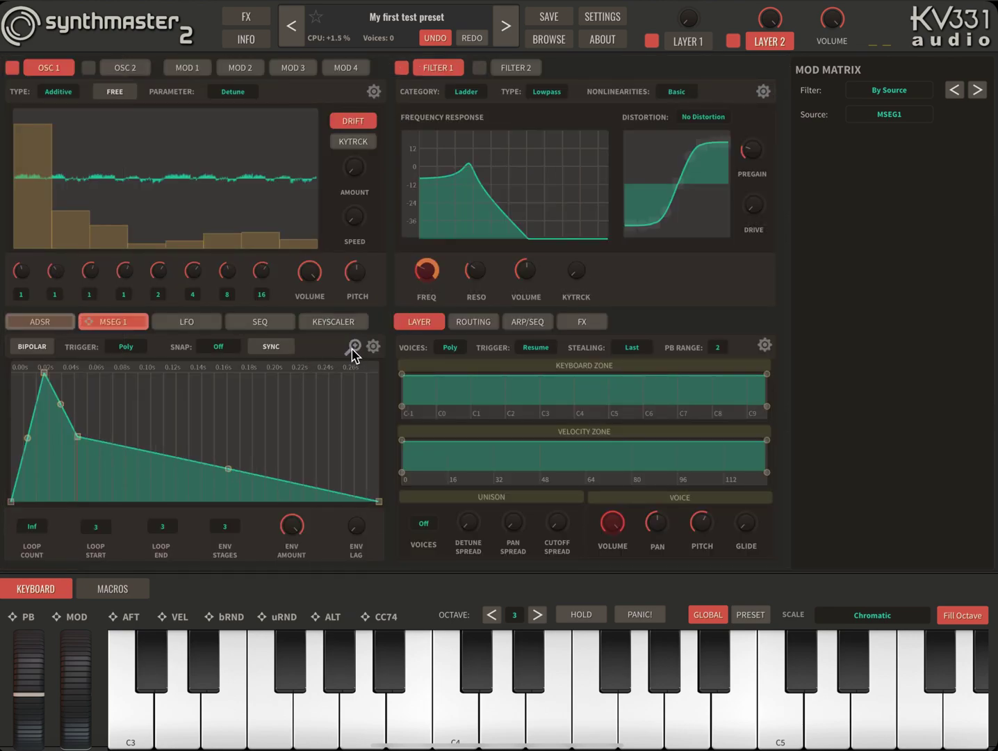
{"action": "left_click", "coordinate": [353, 346]}
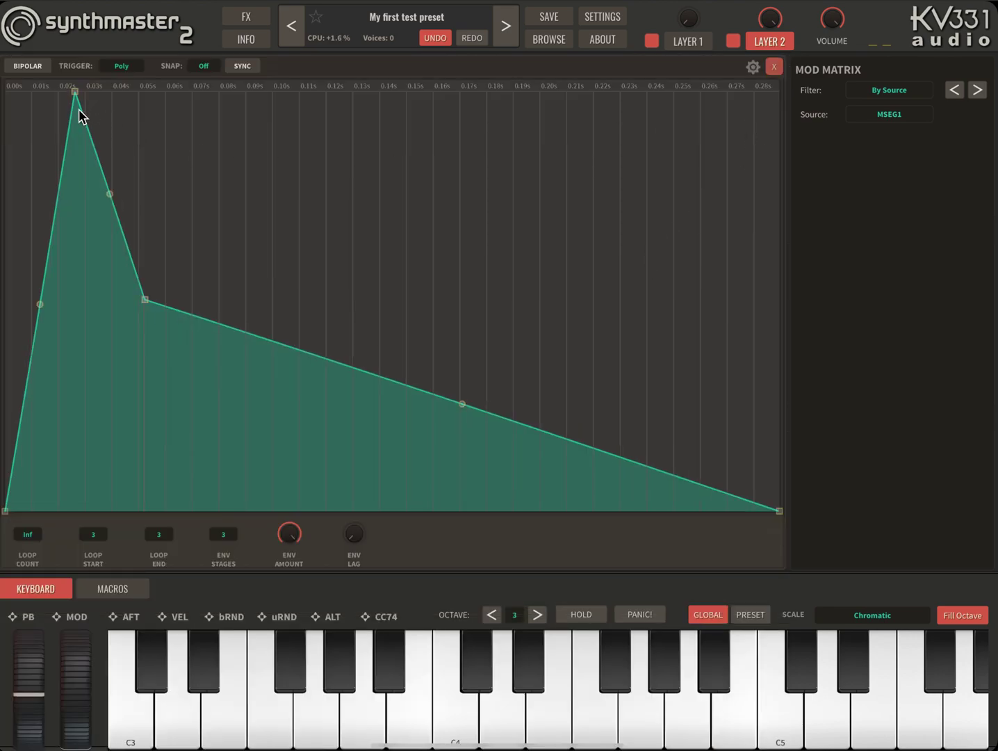
{"action": "left_click_drag", "start_coordinate": [75, 91], "coordinate": [82, 93]}
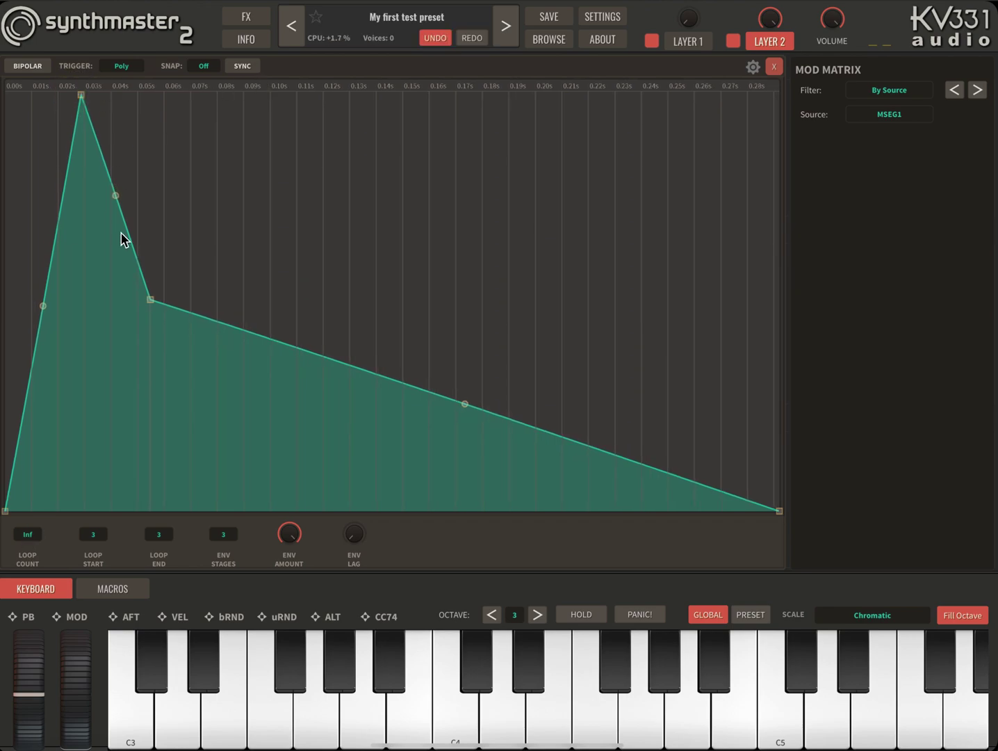
{"action": "left_click", "coordinate": [245, 66]}
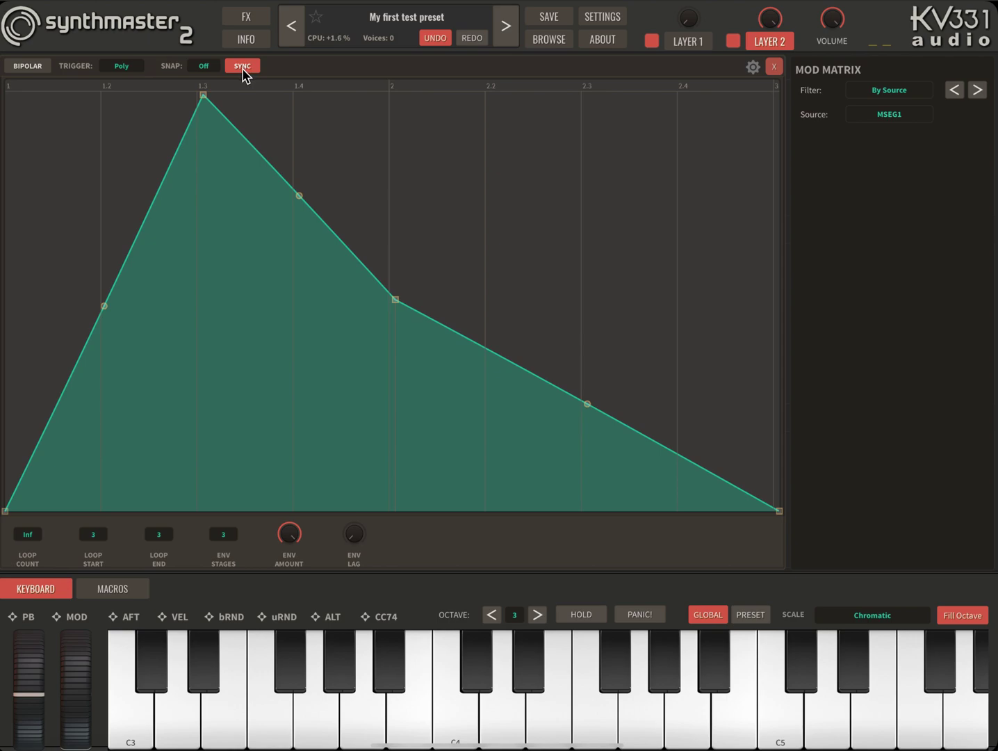
{"action": "left_click", "coordinate": [206, 68]}
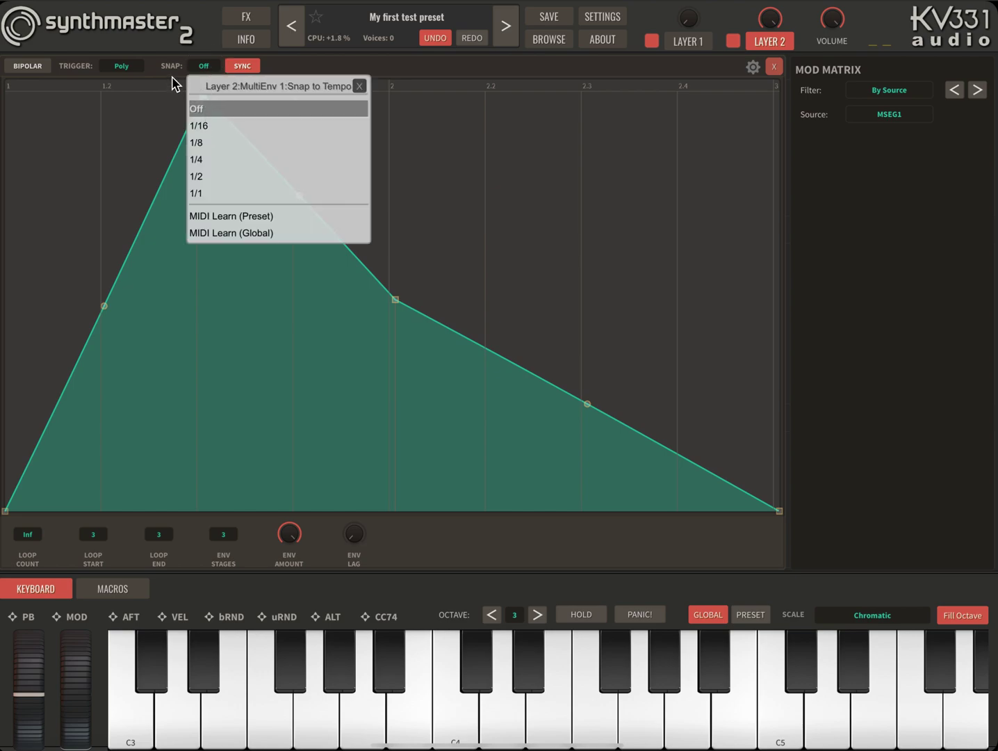
{"action": "left_click", "coordinate": [201, 165]}
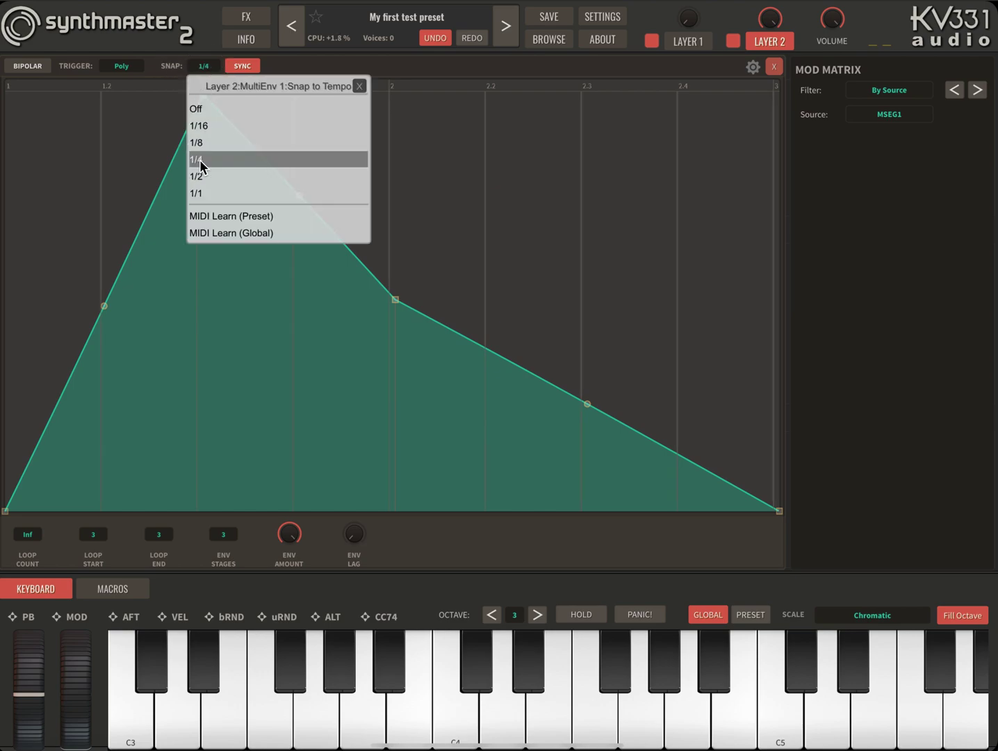
{"action": "left_click", "coordinate": [359, 86]}
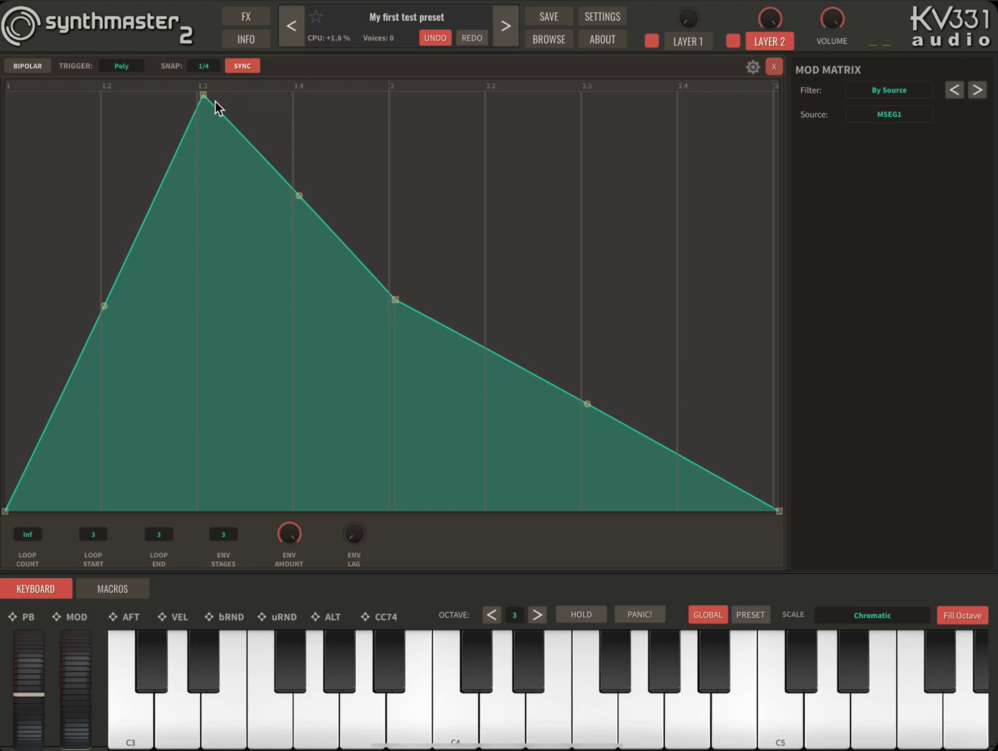
Move the envelope's peak to beat 1.2 and the next point to beat 2, and add two points at beats 2.4 and 3.2.
{"action": "left_click_drag", "start_coordinate": [203, 101], "coordinate": [80, 89]}
{"action": "left_click_drag", "start_coordinate": [337, 303], "coordinate": [363, 346]}
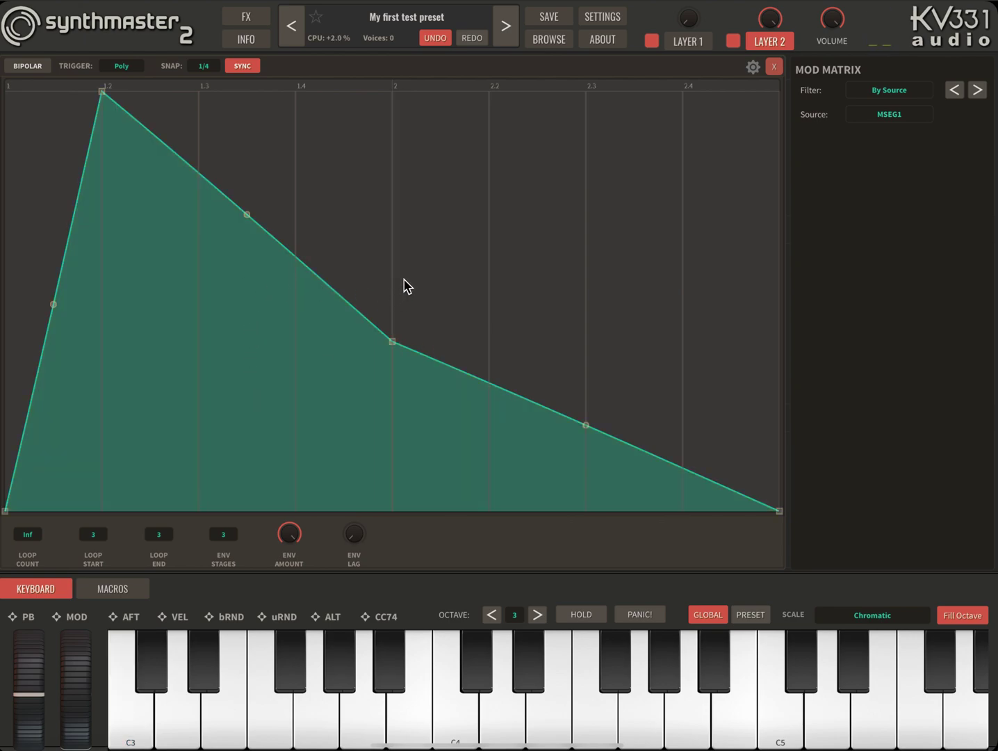
{"action": "right_click", "coordinate": [471, 266]}
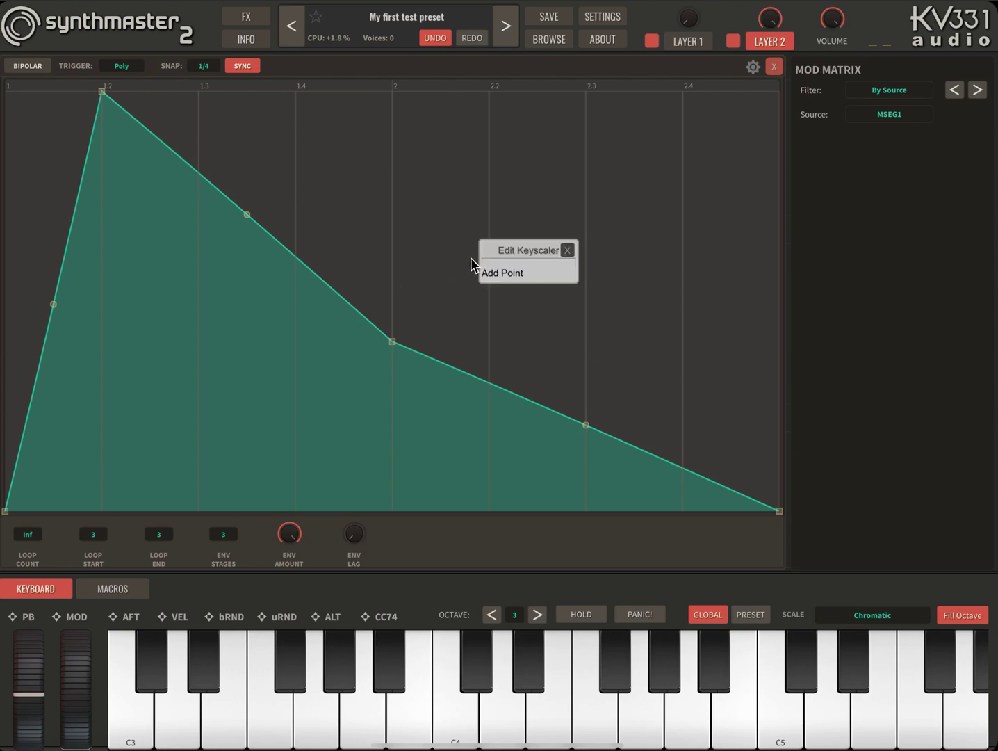
{"action": "left_click", "coordinate": [509, 275]}
{"action": "left_click_drag", "start_coordinate": [437, 263], "coordinate": [549, 263]}
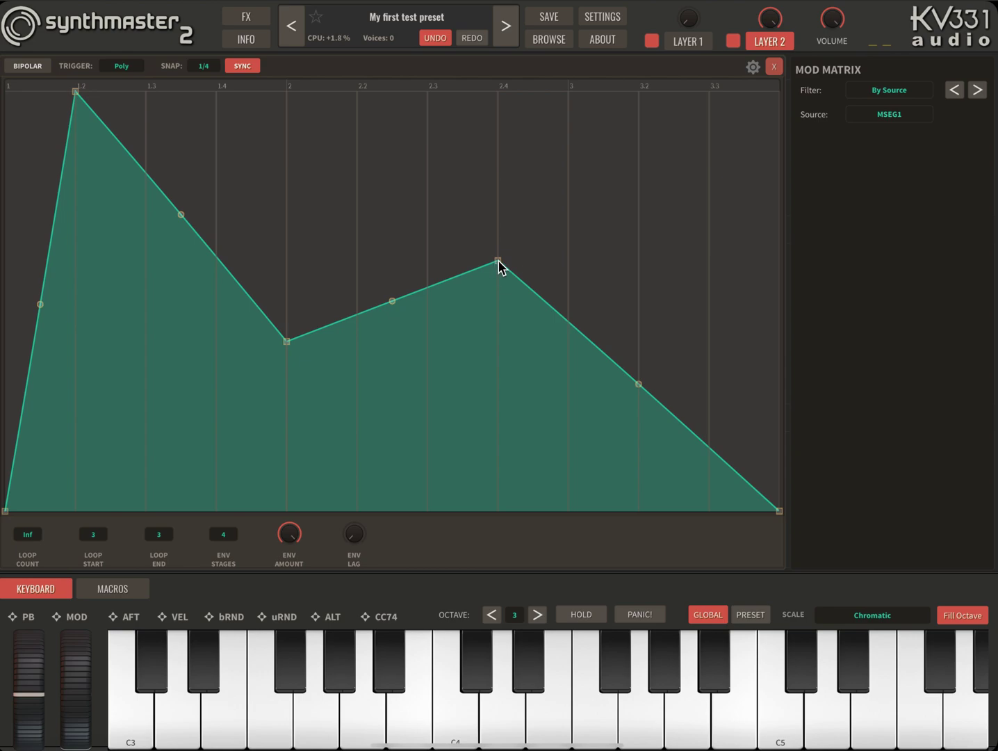
{"action": "right_click", "coordinate": [596, 240]}
{"action": "left_click", "coordinate": [624, 256]}
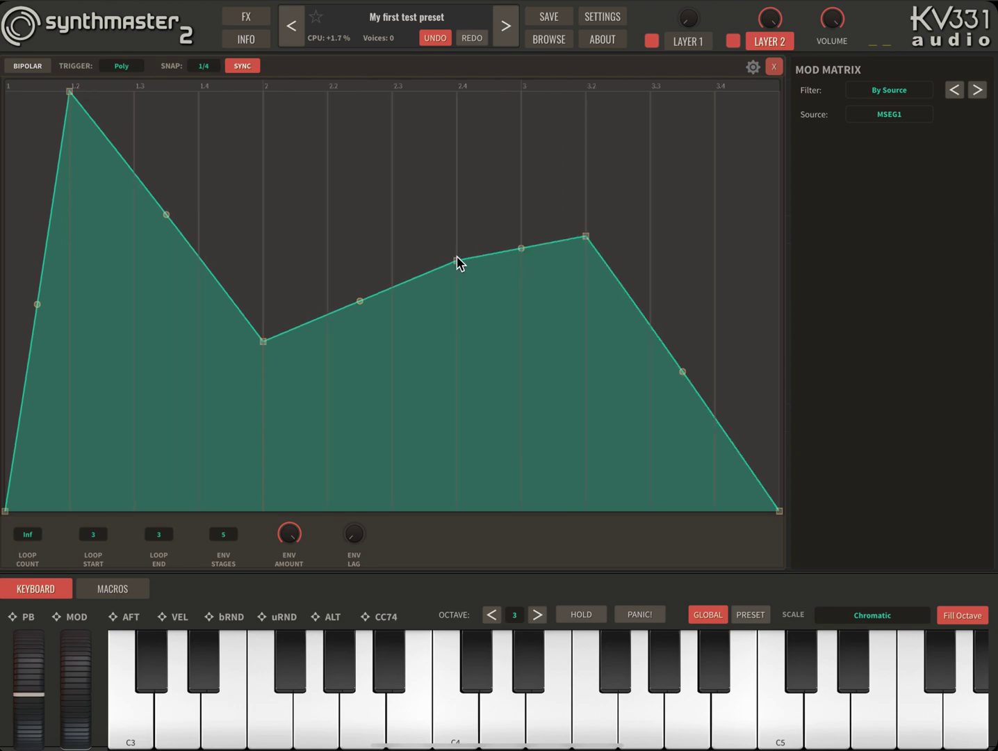
Form a second envelope peak at beat 2.4 between low points at beats 2.2 and 3.2.
{"action": "left_click_drag", "start_coordinate": [263, 341], "coordinate": [281, 448]}
{"action": "left_click_drag", "start_coordinate": [485, 275], "coordinate": [320, 231]}
{"action": "left_click_drag", "start_coordinate": [589, 239], "coordinate": [546, 446]}
Set MSEG 1's Loop End to 5, bend both looped segments into curves and audition the envelope with a note.
{"action": "left_click", "coordinate": [164, 538]}
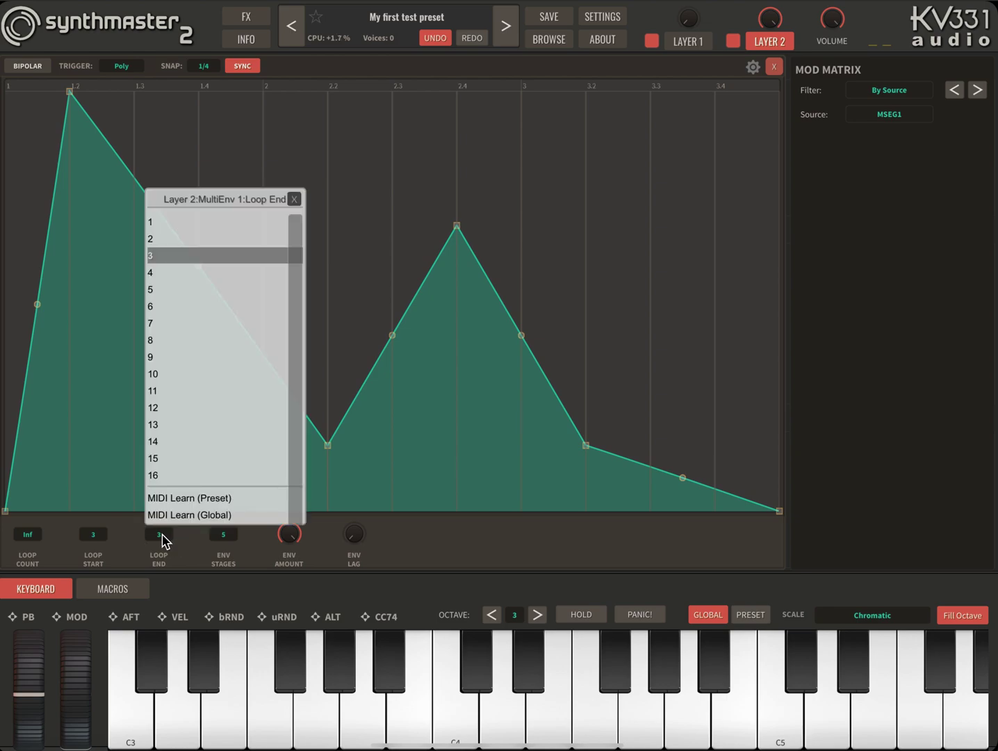
{"action": "left_click", "coordinate": [161, 288]}
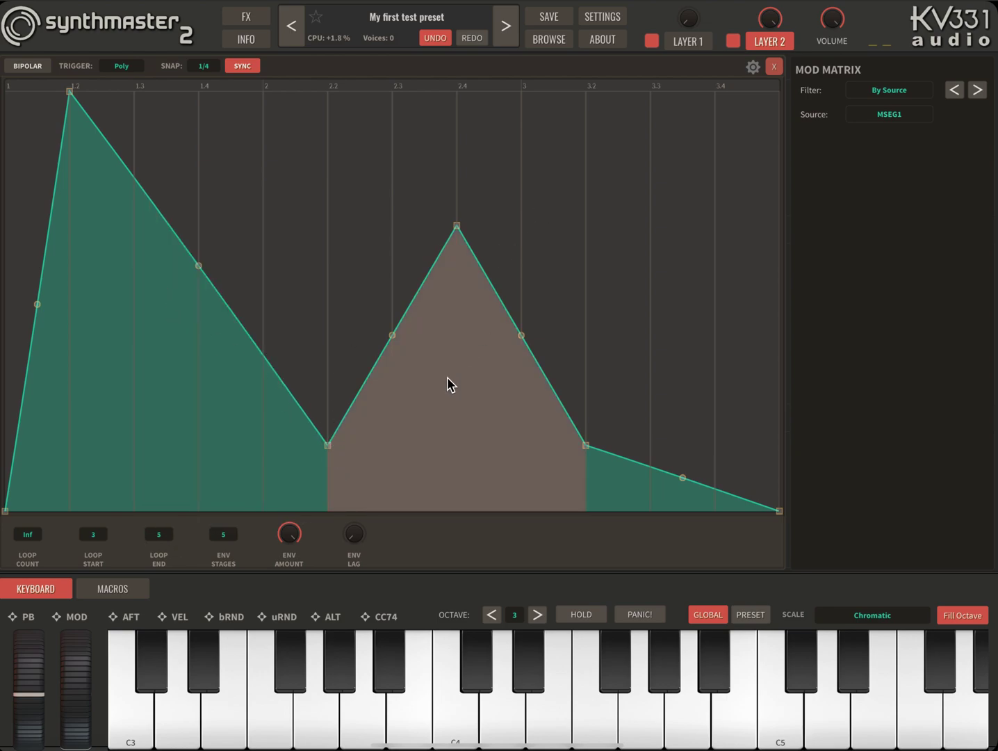
{"action": "left_click_drag", "start_coordinate": [390, 337], "coordinate": [382, 283]}
{"action": "left_click_drag", "start_coordinate": [528, 335], "coordinate": [504, 397]}
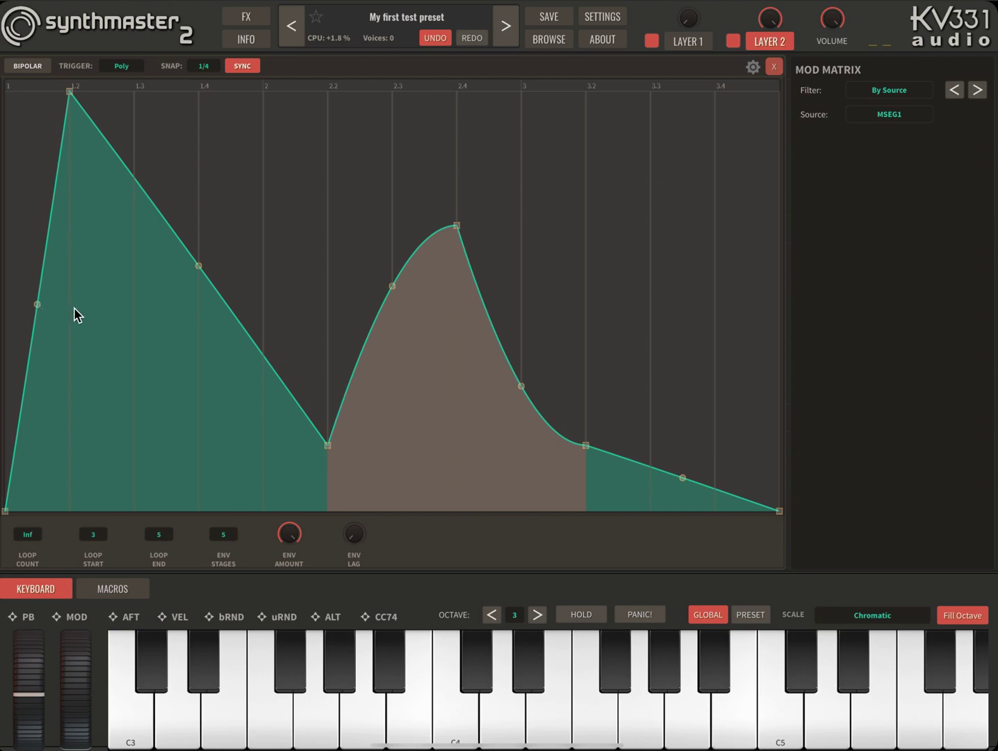
{"action": "key", "text": "a"}
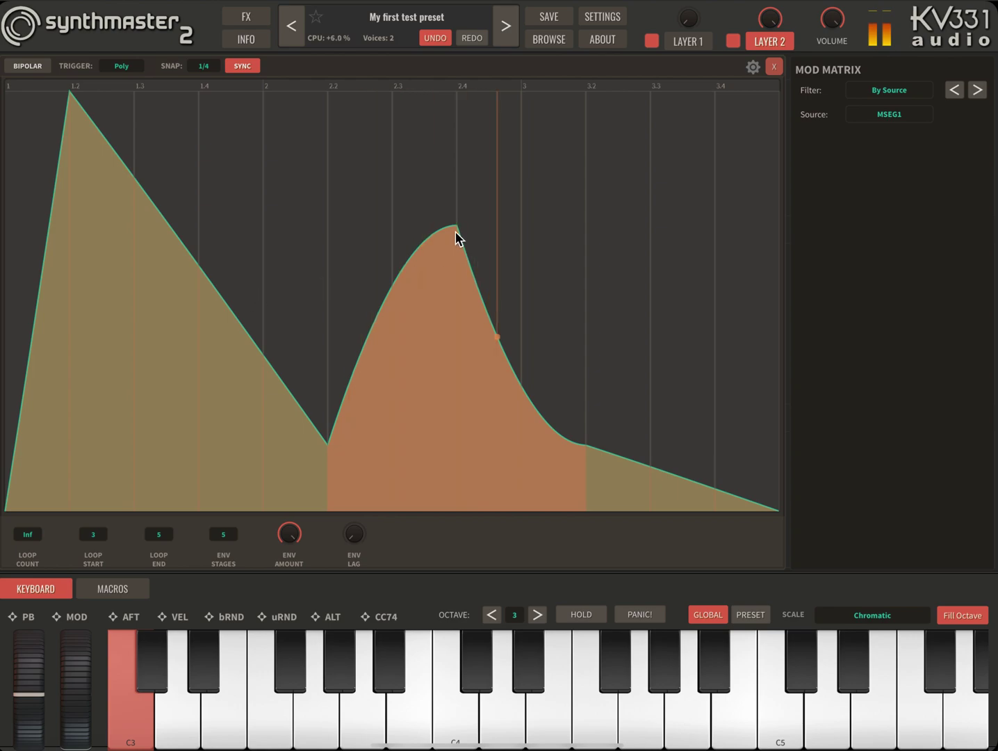
Shorten the looped section so it starts at beat 1.3, peaks at 1.4 and ends at beat 2.
{"action": "left_click_drag", "start_coordinate": [459, 228], "coordinate": [351, 233]}
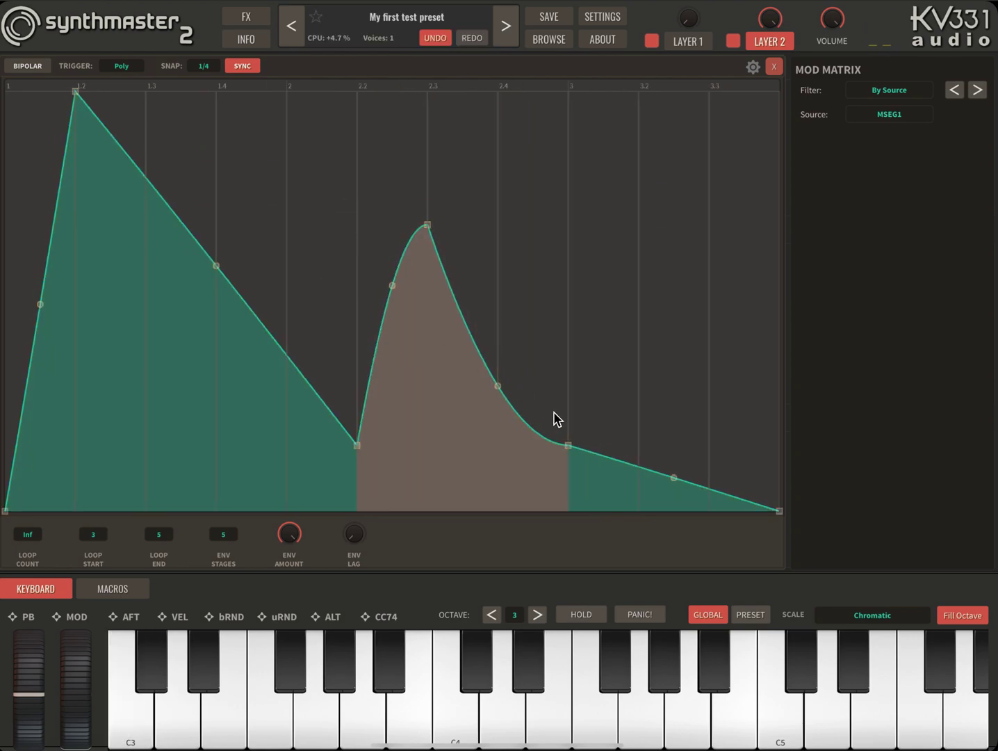
{"action": "left_click_drag", "start_coordinate": [573, 449], "coordinate": [456, 465]}
{"action": "left_click_drag", "start_coordinate": [781, 515], "coordinate": [871, 526]}
{"action": "left_click_drag", "start_coordinate": [778, 518], "coordinate": [826, 521]}
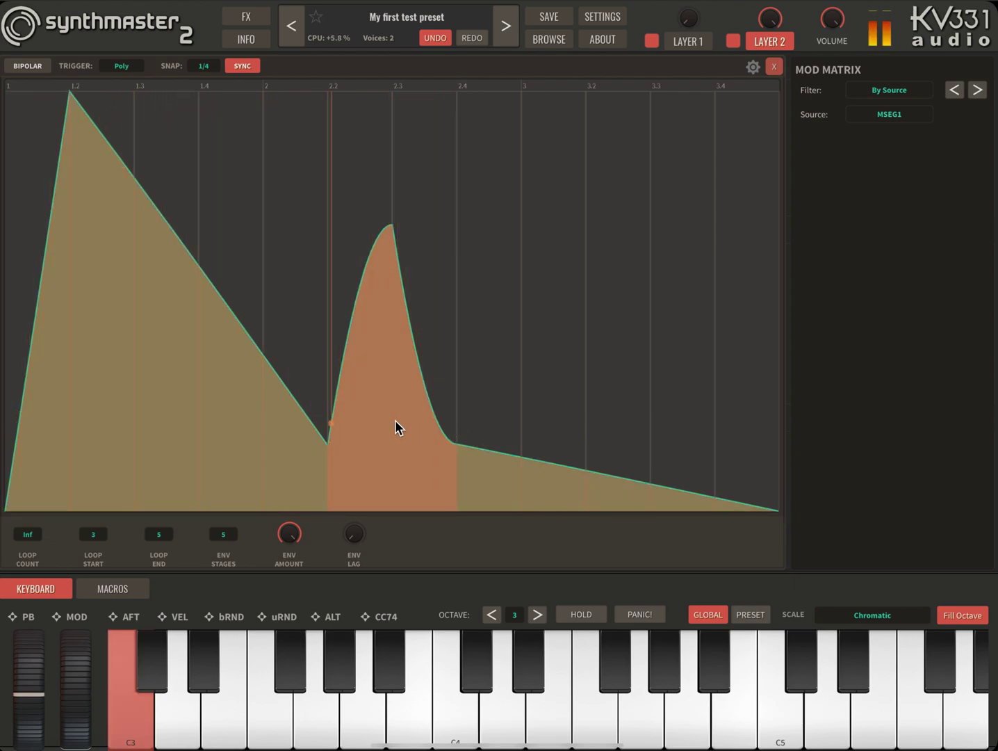
{"action": "left_click_drag", "start_coordinate": [328, 443], "coordinate": [22, 442]}
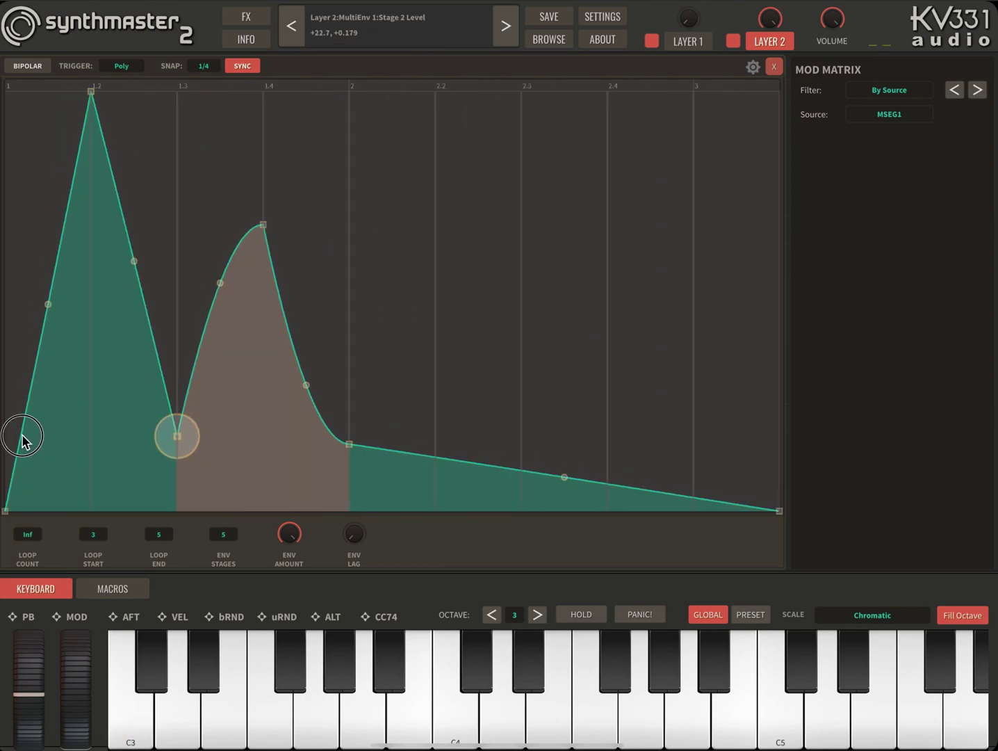
{"action": "left_click_drag", "start_coordinate": [22, 438], "coordinate": [24, 440]}
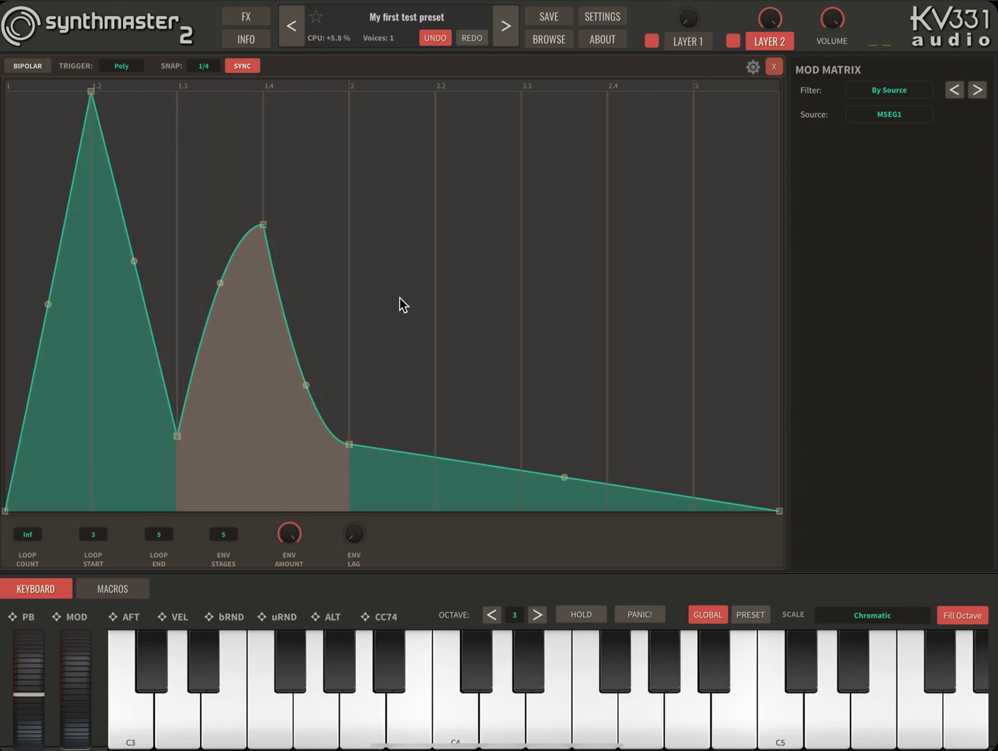
Add two envelope points after the looped section at beats 2.2 and 2.4, lowering the first one.
{"action": "right_click", "coordinate": [400, 304]}
{"action": "left_click", "coordinate": [426, 312]}
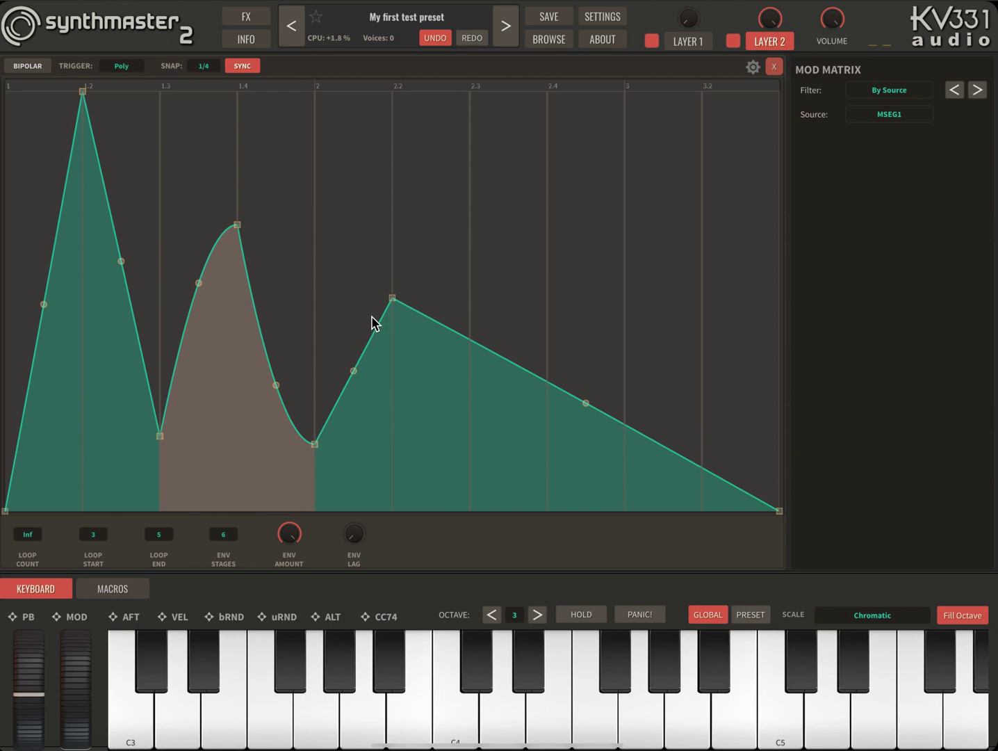
{"action": "left_click_drag", "start_coordinate": [393, 299], "coordinate": [393, 359]}
{"action": "right_click", "coordinate": [500, 369]}
{"action": "left_click", "coordinate": [534, 383]}
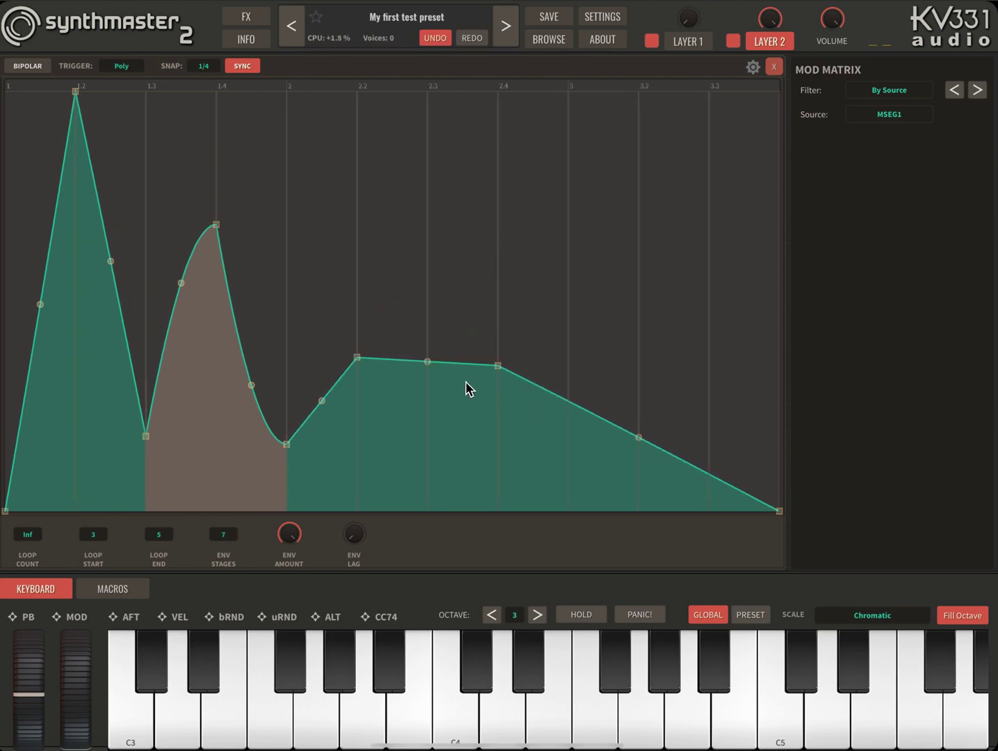
Lower the beat 2.4 point and move it to beat 2.3, curve both new segments, and audition with a note.
{"action": "left_click_drag", "start_coordinate": [501, 369], "coordinate": [333, 443]}
{"action": "left_click_drag", "start_coordinate": [353, 400], "coordinate": [349, 374]}
{"action": "left_click_drag", "start_coordinate": [437, 410], "coordinate": [470, 452]}
{"action": "left_click", "coordinate": [470, 452]}
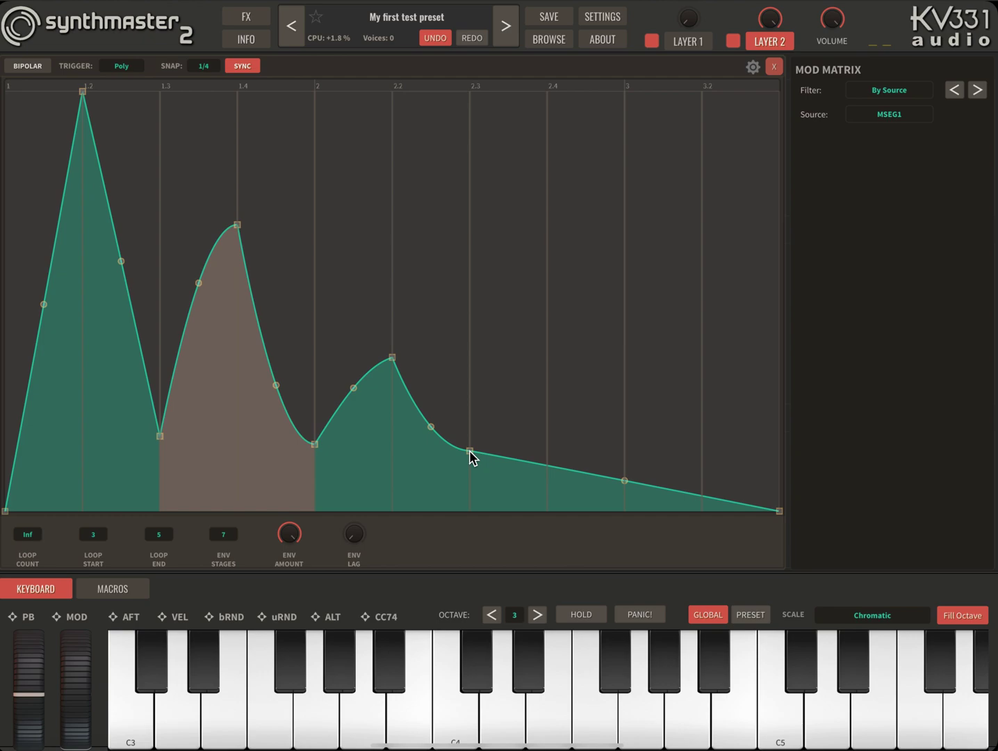
{"action": "key", "text": "a"}
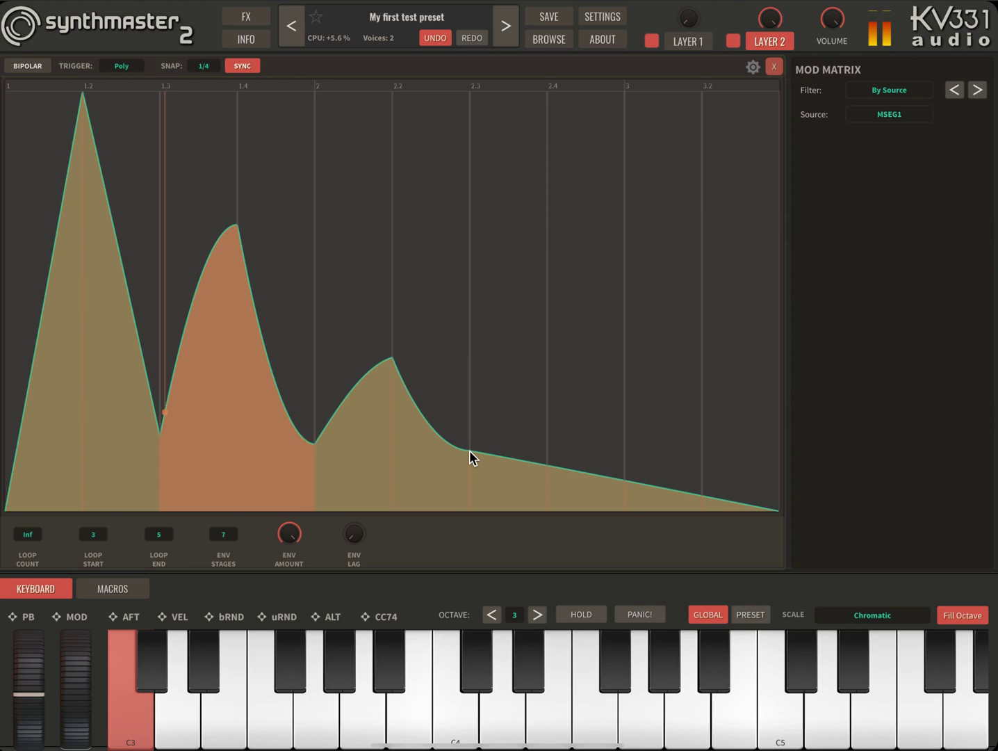
Extend the MSEG 1 loop by setting Loop End to 7, and audition it with a note.
{"action": "left_click", "coordinate": [159, 536]}
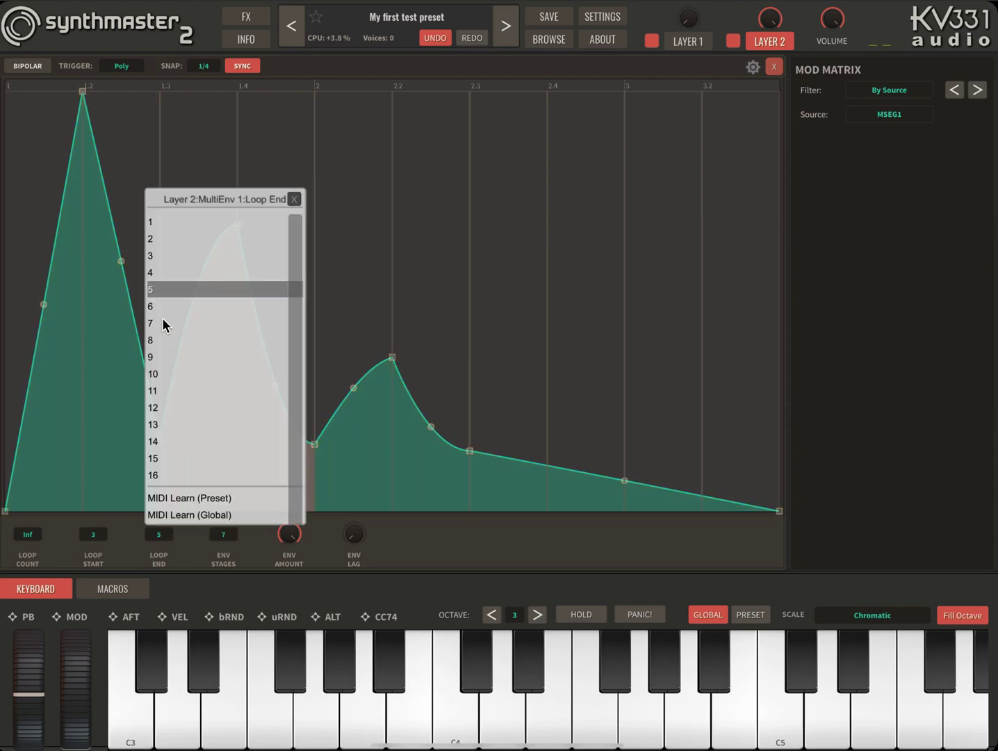
{"action": "left_click", "coordinate": [162, 318]}
{"action": "key", "text": "a"}
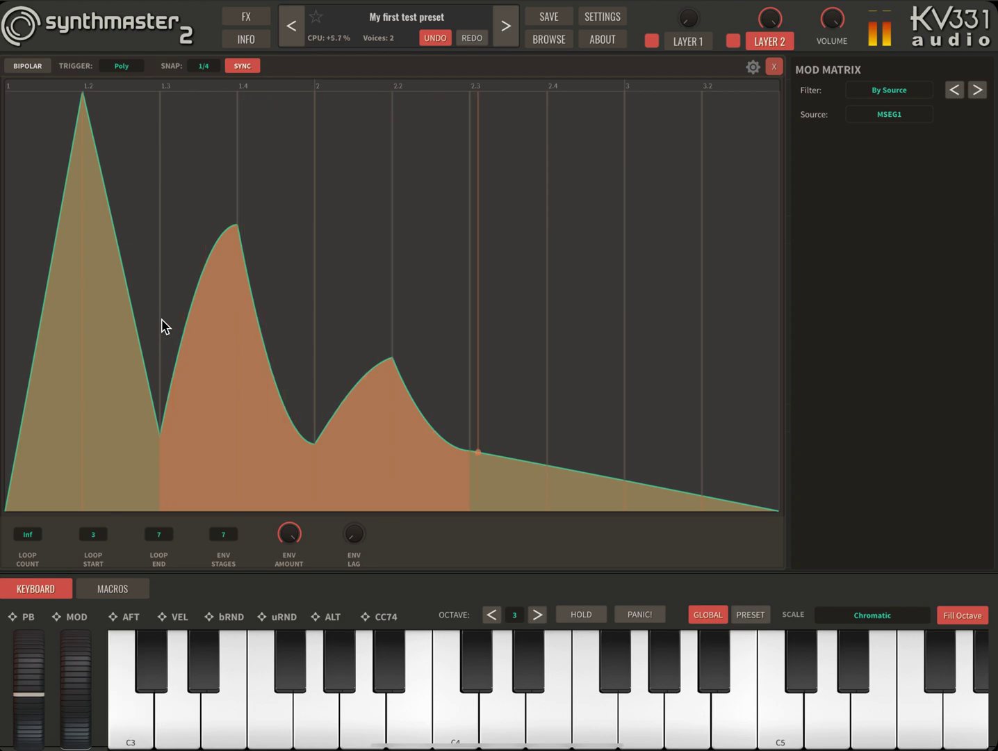
Close the enlarged MSEG editor, raise Layer 1's gain and play a note to hear both layers together.
{"action": "left_click", "coordinate": [774, 67]}
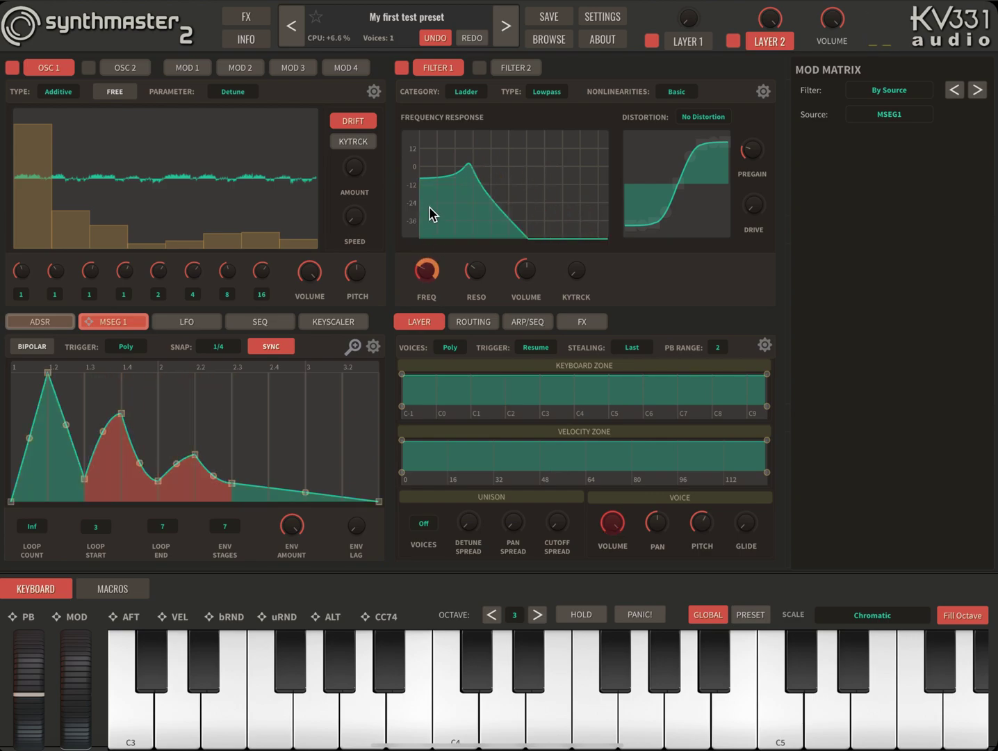
{"action": "left_click", "coordinate": [686, 36]}
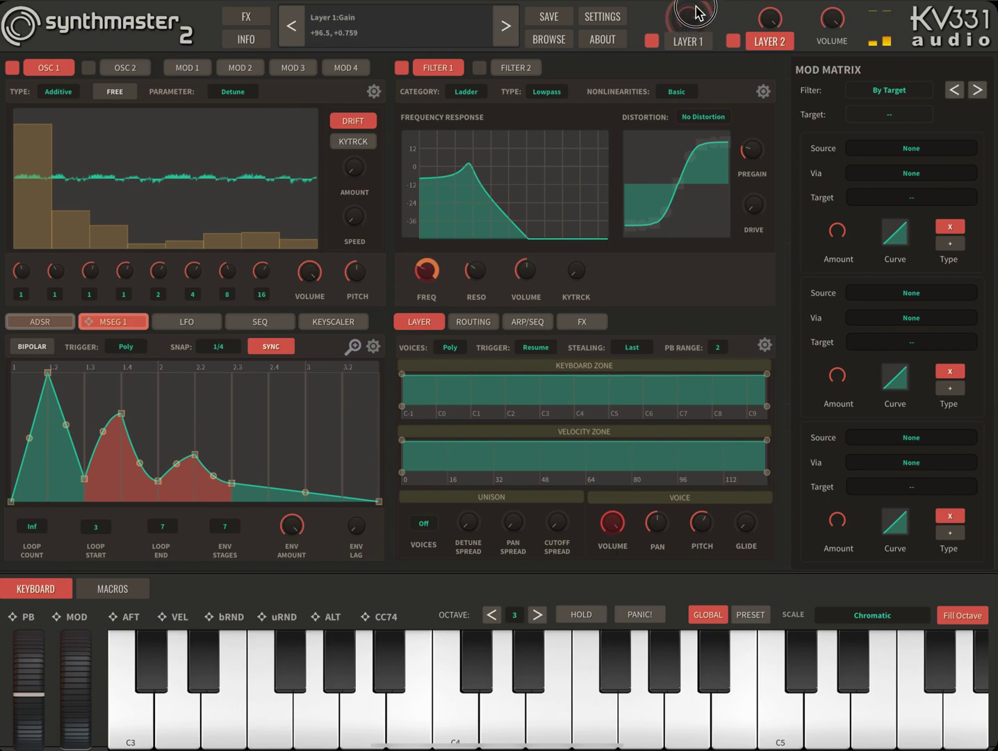
{"action": "key", "text": "a"}
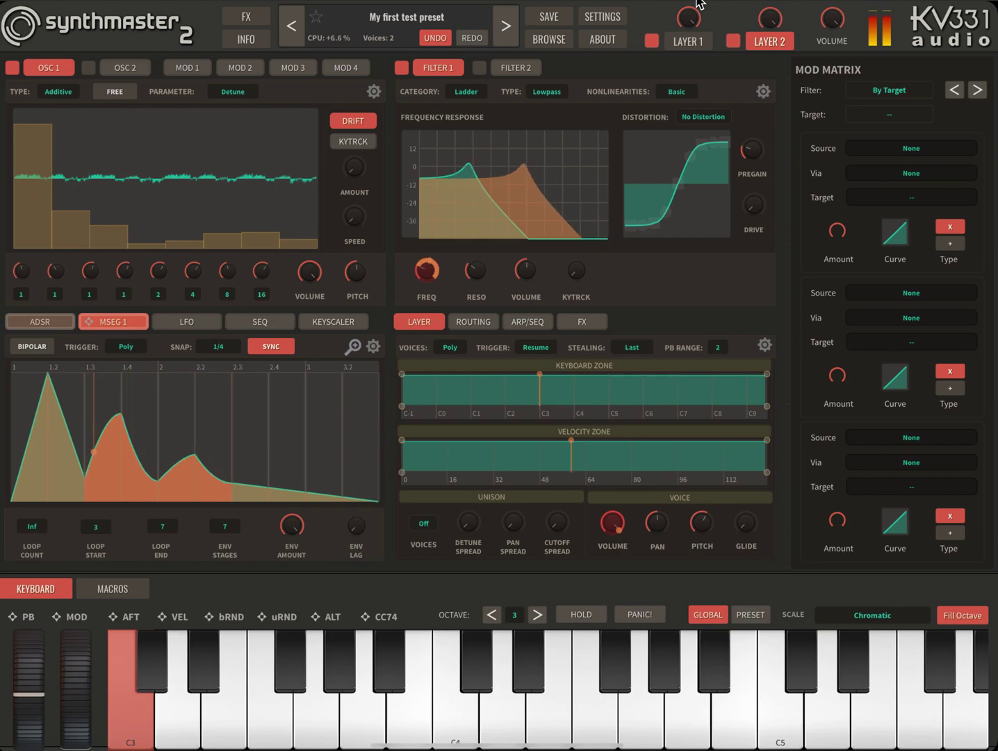
Lengthen Layer 2's ADSR 1 release time to about 2 s and its attack time to about 1 s.
{"action": "left_click", "coordinate": [43, 324]}
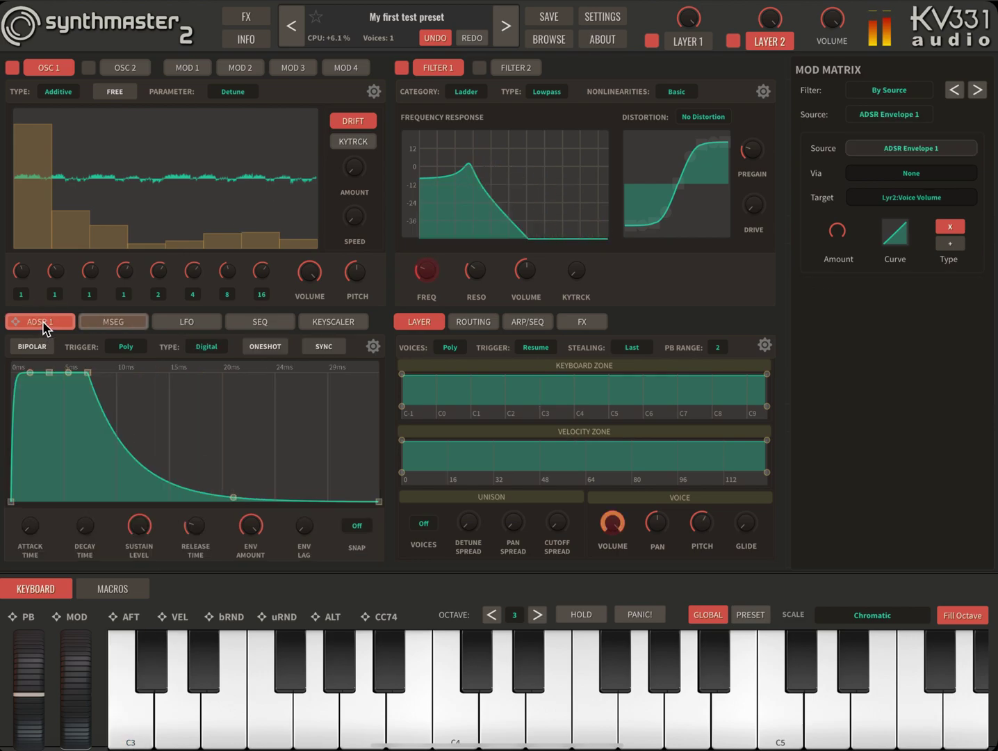
{"action": "left_click_drag", "start_coordinate": [201, 533], "coordinate": [201, 501]}
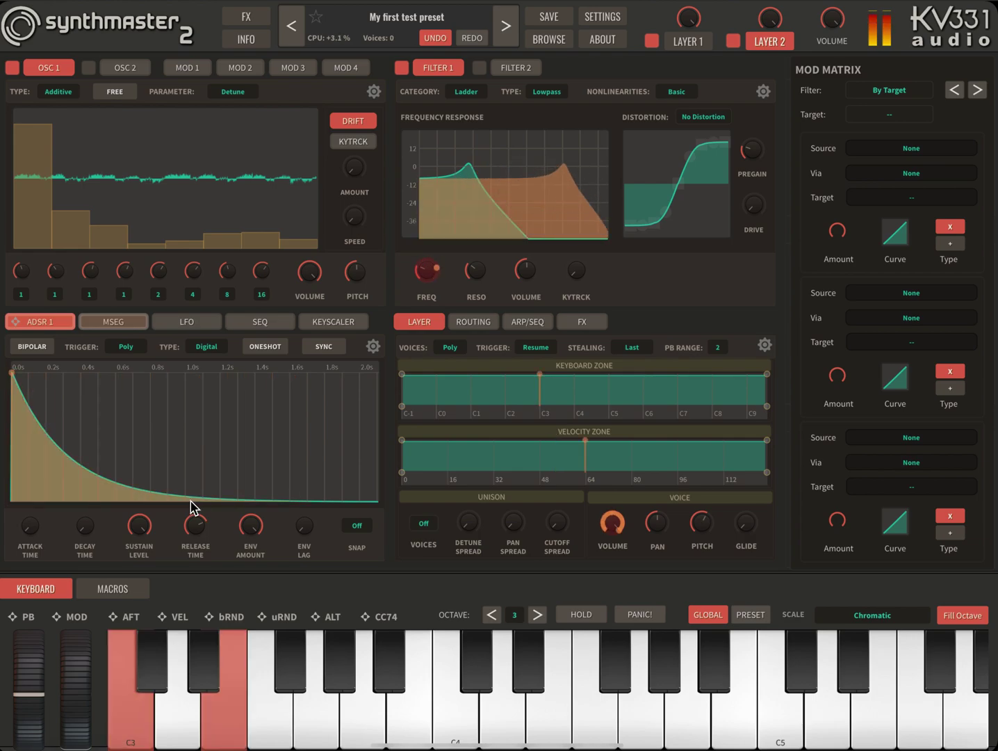
{"action": "left_click_drag", "start_coordinate": [29, 528], "coordinate": [24, 513]}
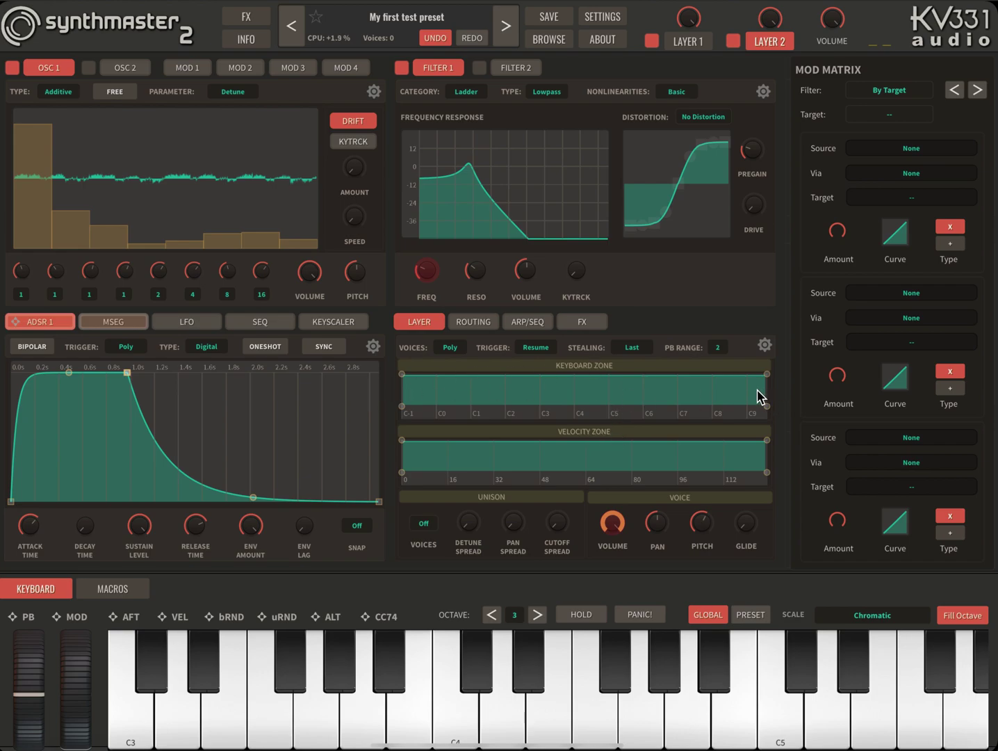
Fade out Layer 1's keyboard zone so its level falls from full at C3 to zero at C5.
{"action": "left_click", "coordinate": [688, 42]}
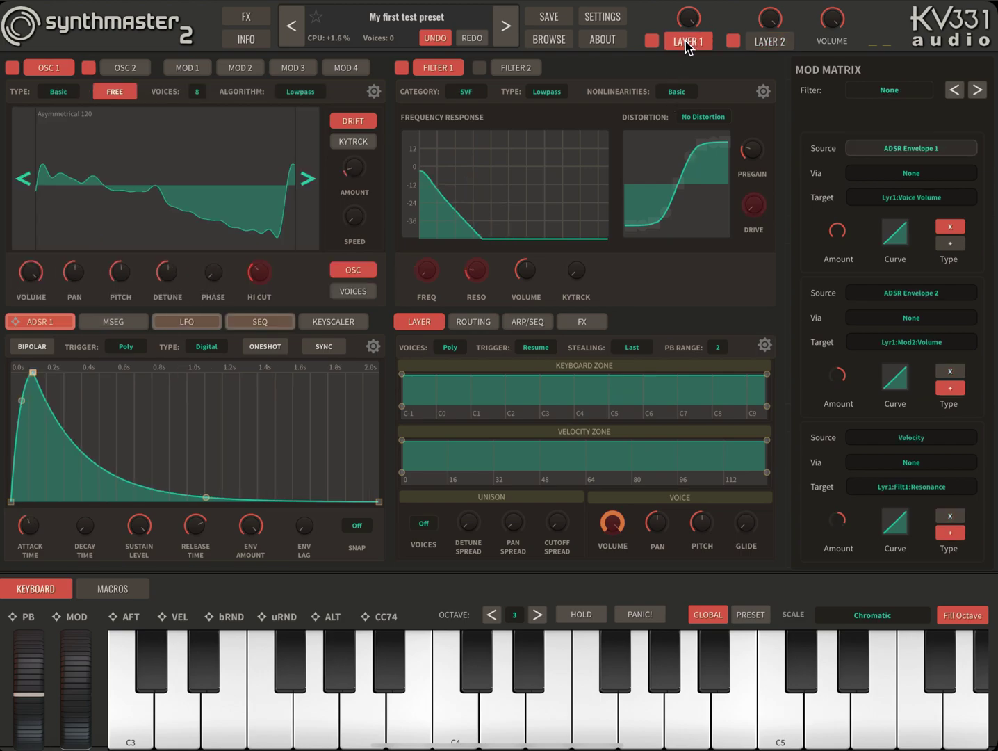
{"action": "left_click", "coordinate": [742, 390]}
{"action": "left_click_drag", "start_coordinate": [718, 387], "coordinate": [612, 415]}
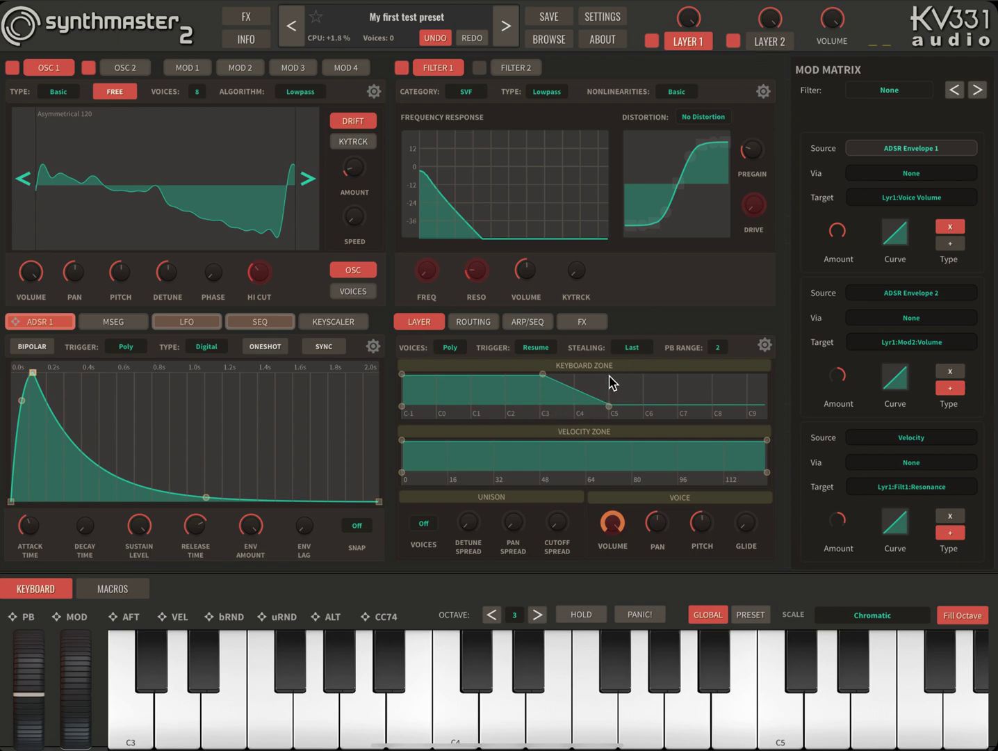
Fade in Layer 2's keyboard zone so its level rises from zero at C3 to full at C5.
{"action": "left_click", "coordinate": [770, 41]}
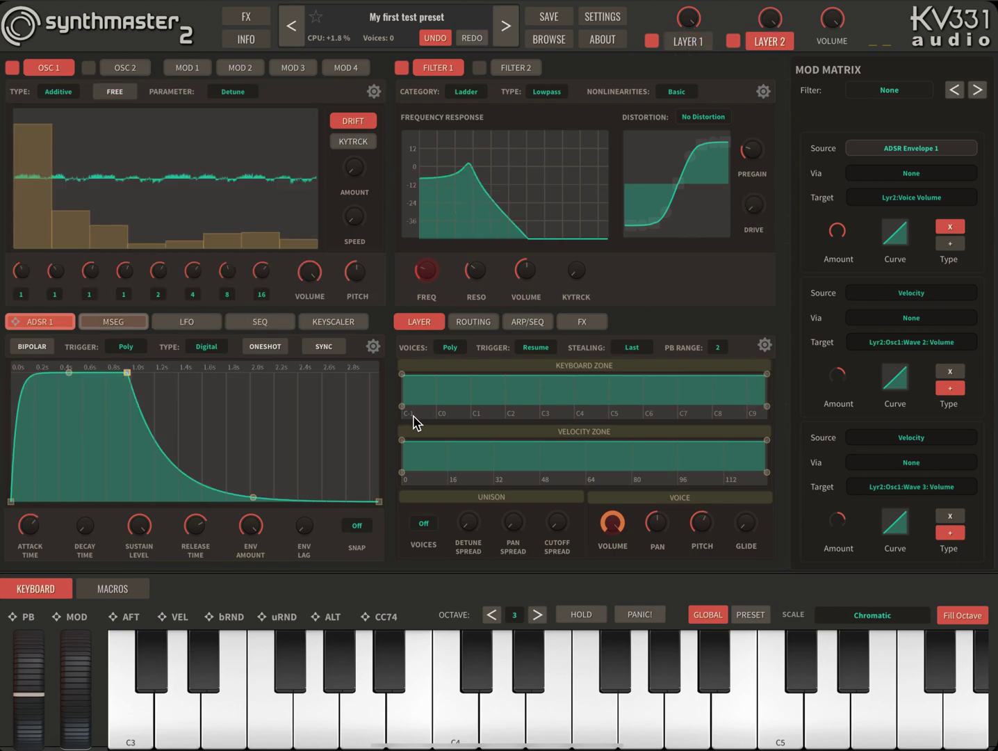
{"action": "left_click_drag", "start_coordinate": [403, 407], "coordinate": [612, 381]}
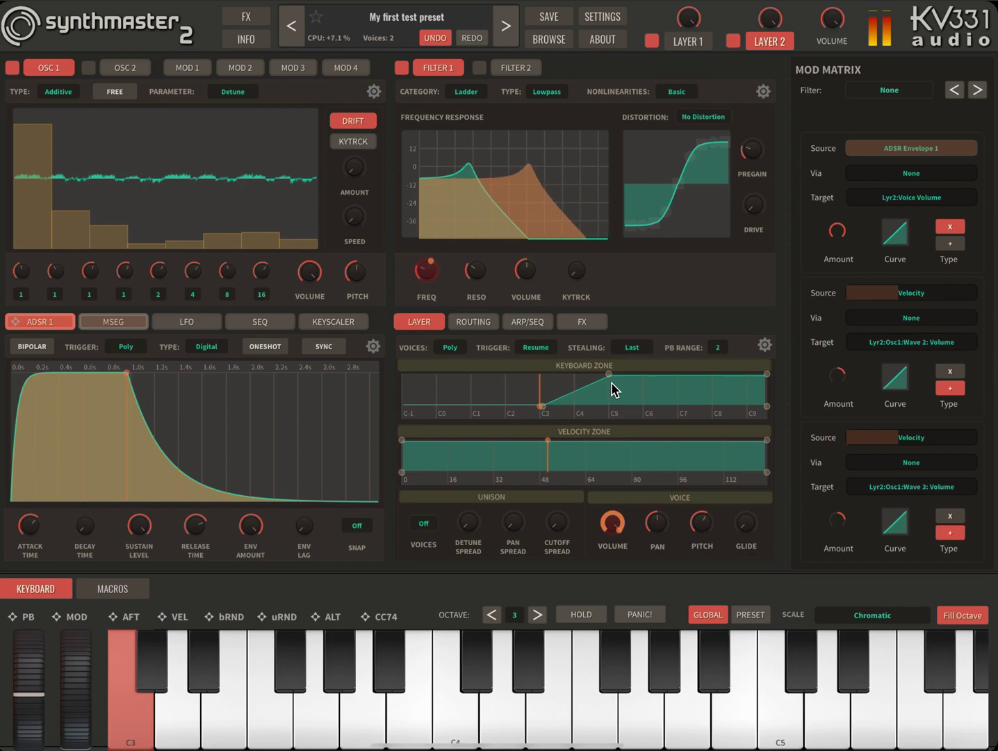
{"action": "left_click", "coordinate": [685, 43]}
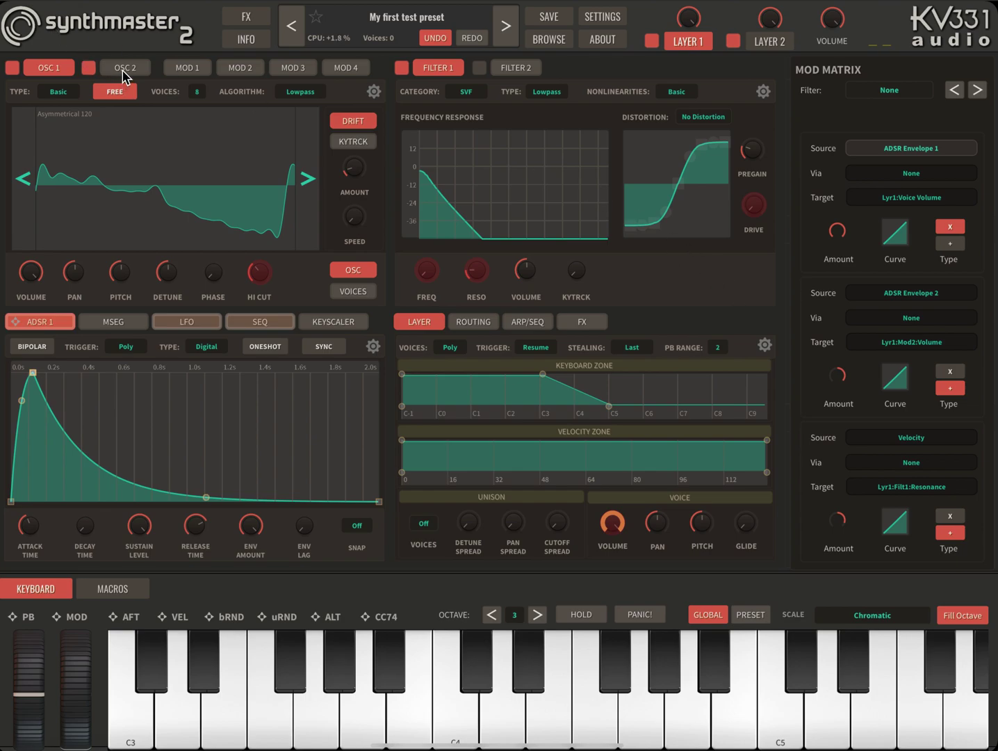
Enable Layer 2's second oscillator and set its type to Wavetable.
{"action": "left_click", "coordinate": [764, 43]}
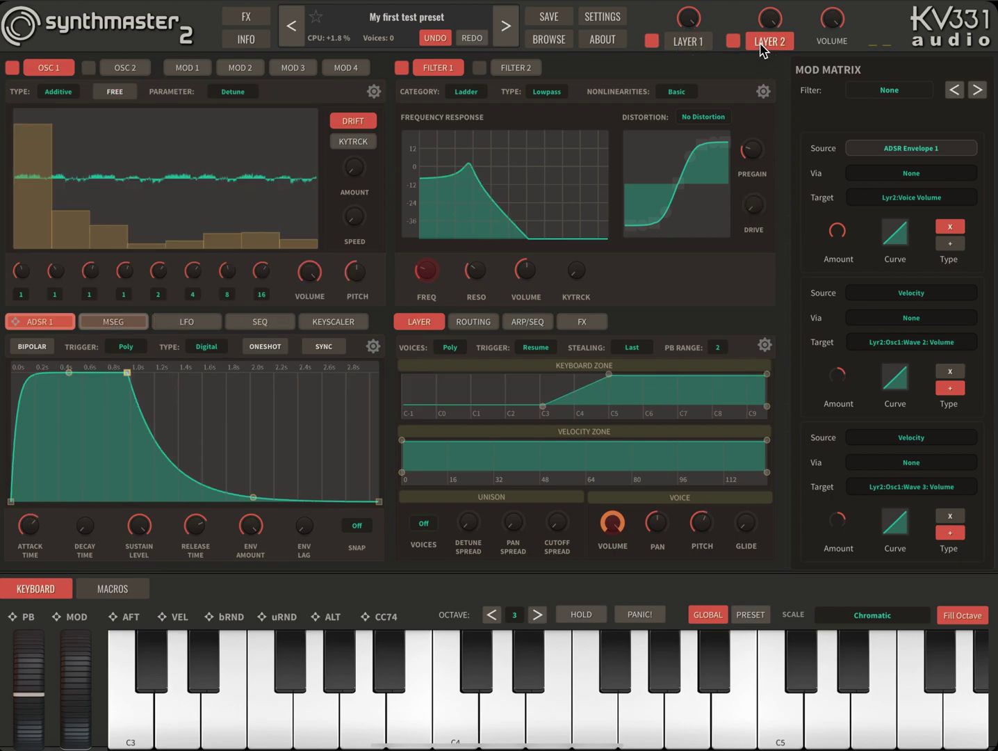
{"action": "left_click", "coordinate": [88, 68]}
{"action": "left_click", "coordinate": [124, 68]}
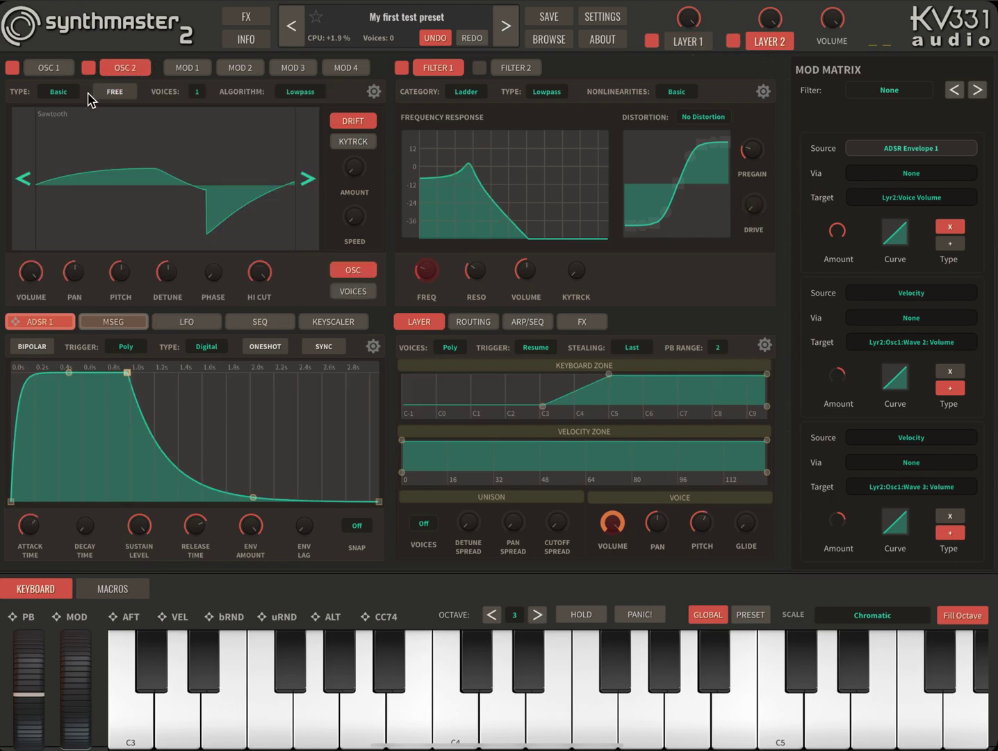
{"action": "left_click", "coordinate": [62, 93]}
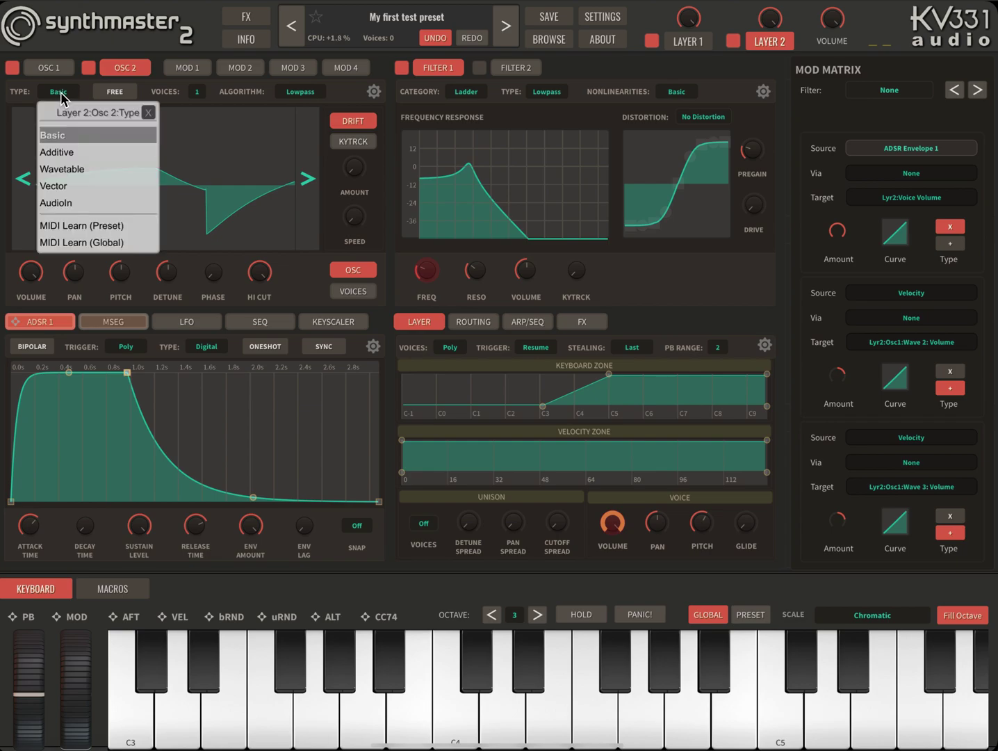
{"action": "left_click", "coordinate": [66, 169]}
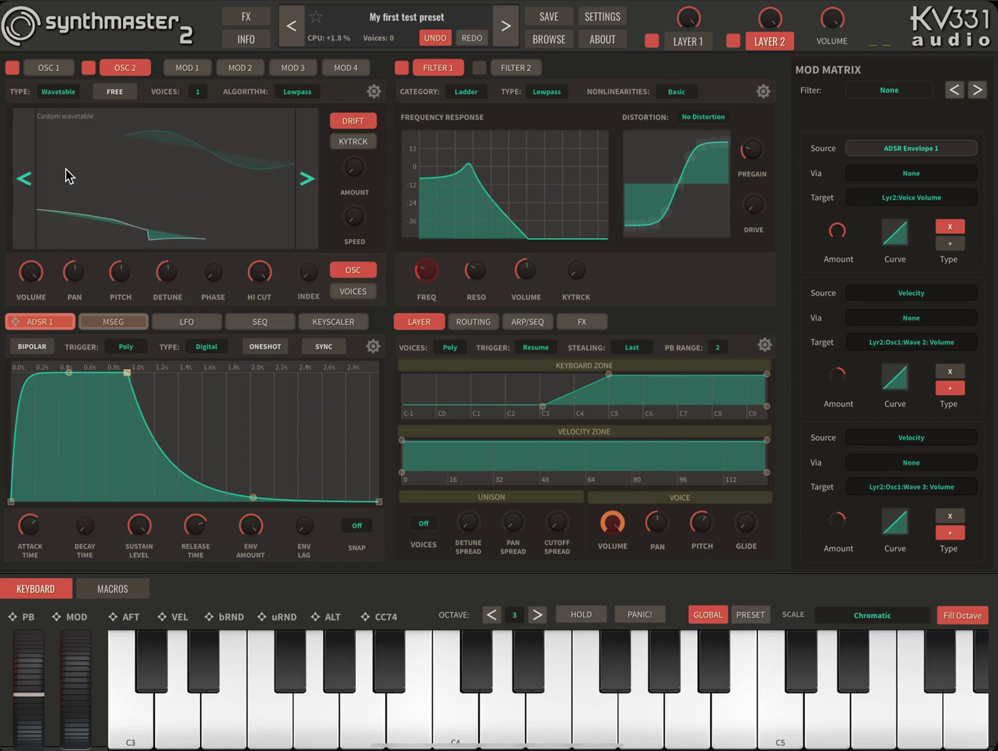
Start importing wave files into Layer 2's Osc 2 and browse iCloud Drive to the Animoog - sciencefacts folder in Waveform Import.
{"action": "left_click", "coordinate": [128, 157]}
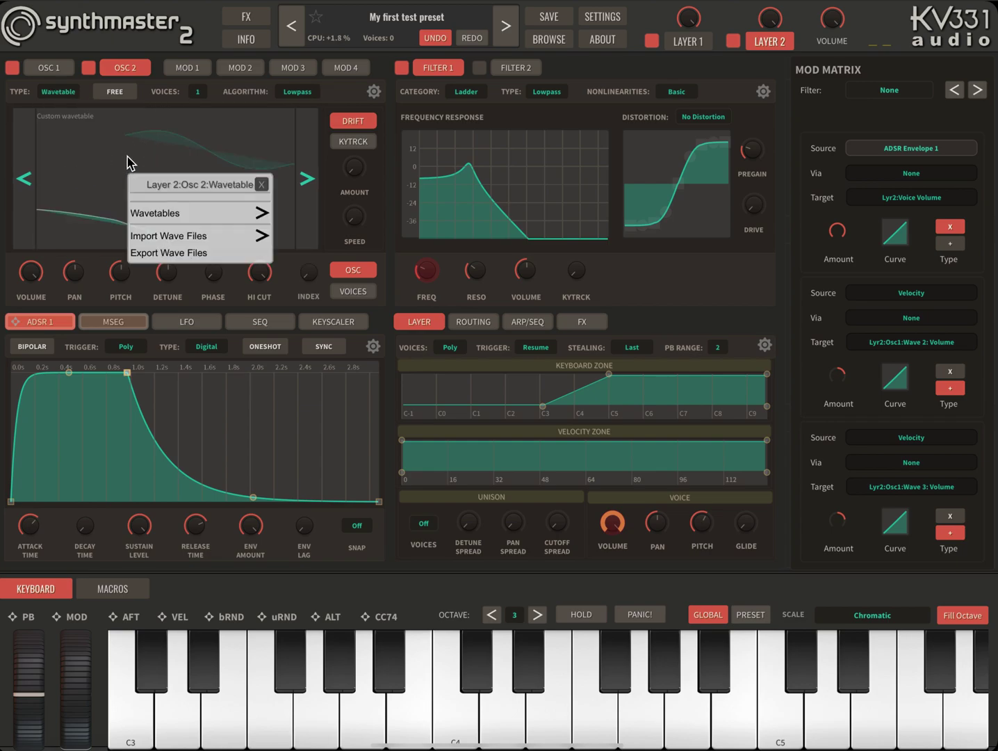
{"action": "left_click", "coordinate": [169, 237]}
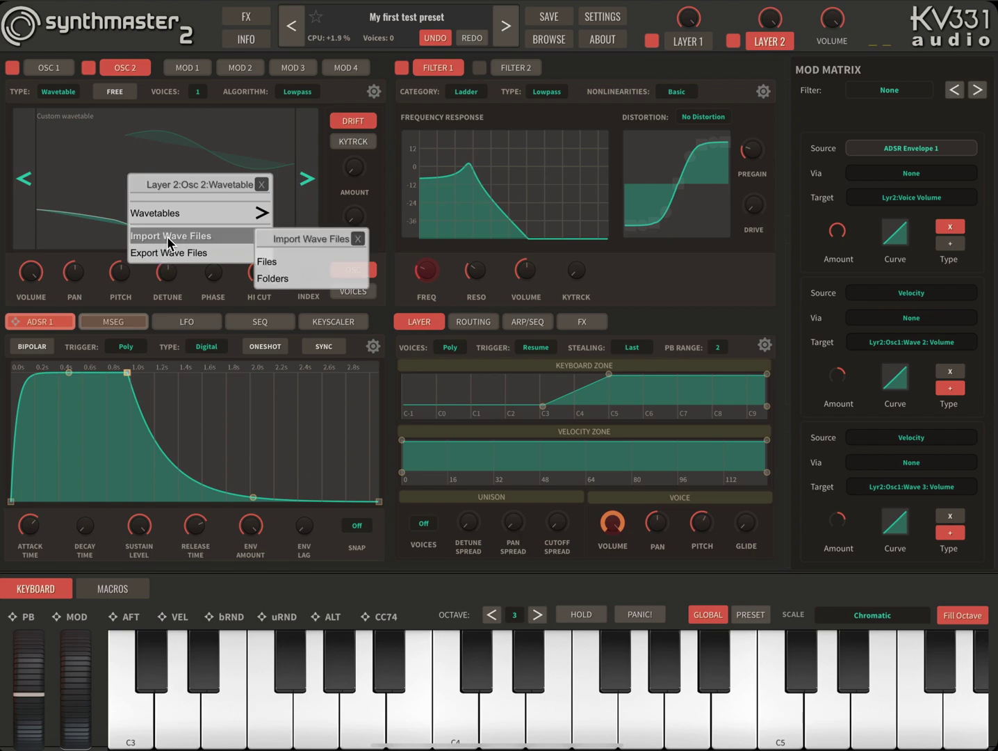
{"action": "left_click", "coordinate": [283, 262]}
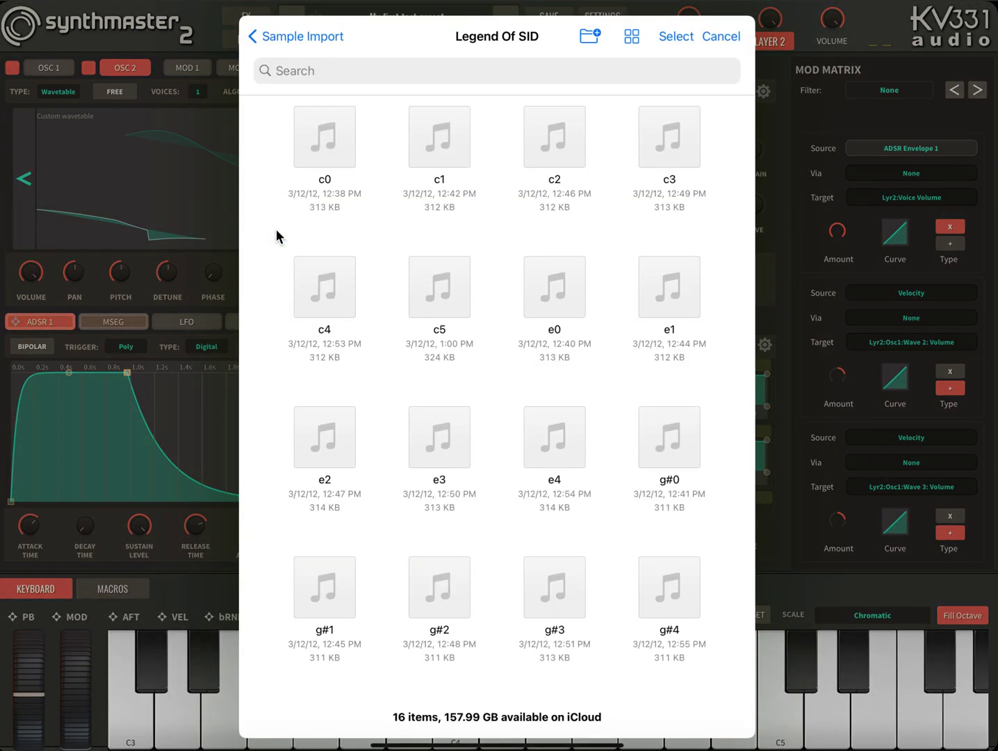
{"action": "left_click", "coordinate": [280, 45]}
{"action": "left_click", "coordinate": [283, 36]}
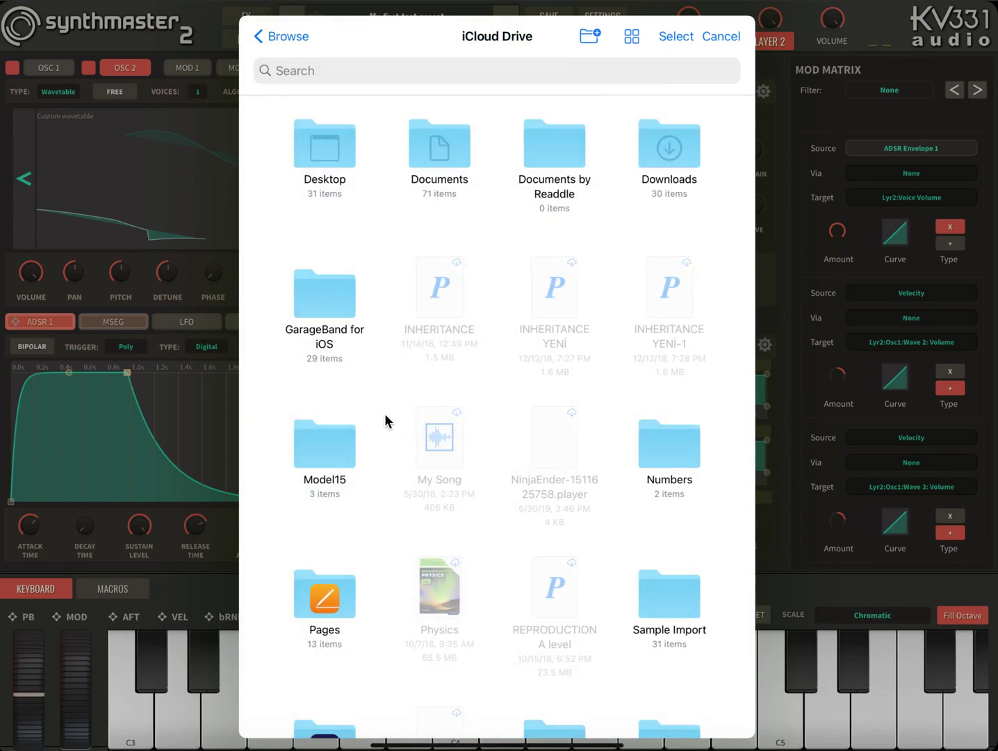
{"action": "scroll", "coordinate": [385, 412], "scroll_direction": "down", "scroll_amount": 6}
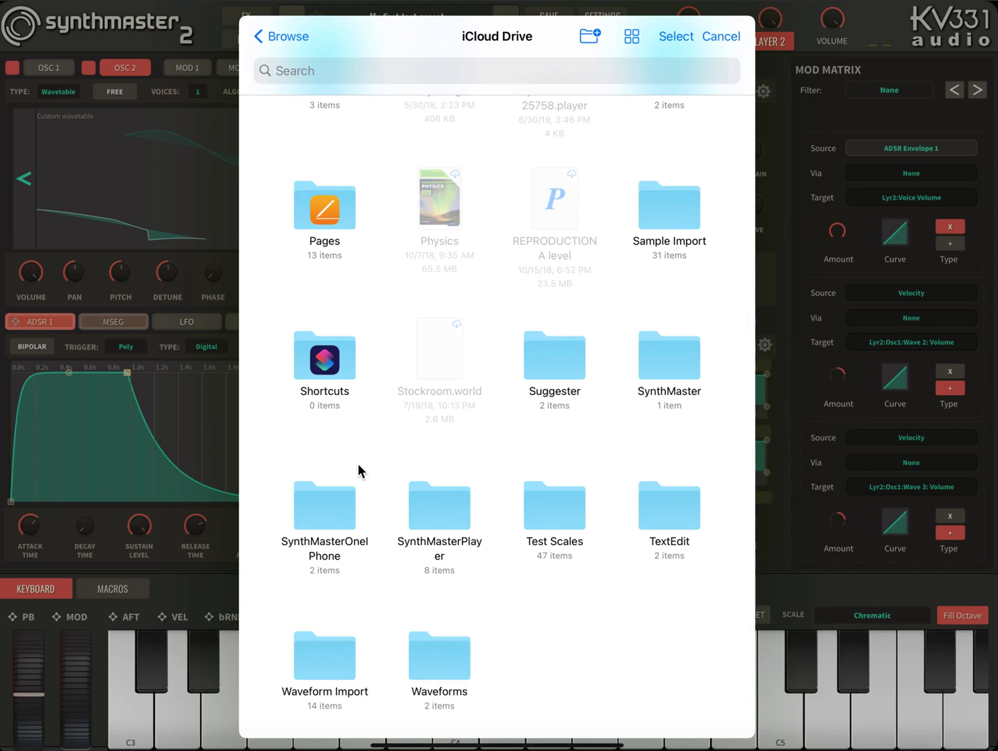
{"action": "left_click", "coordinate": [337, 667]}
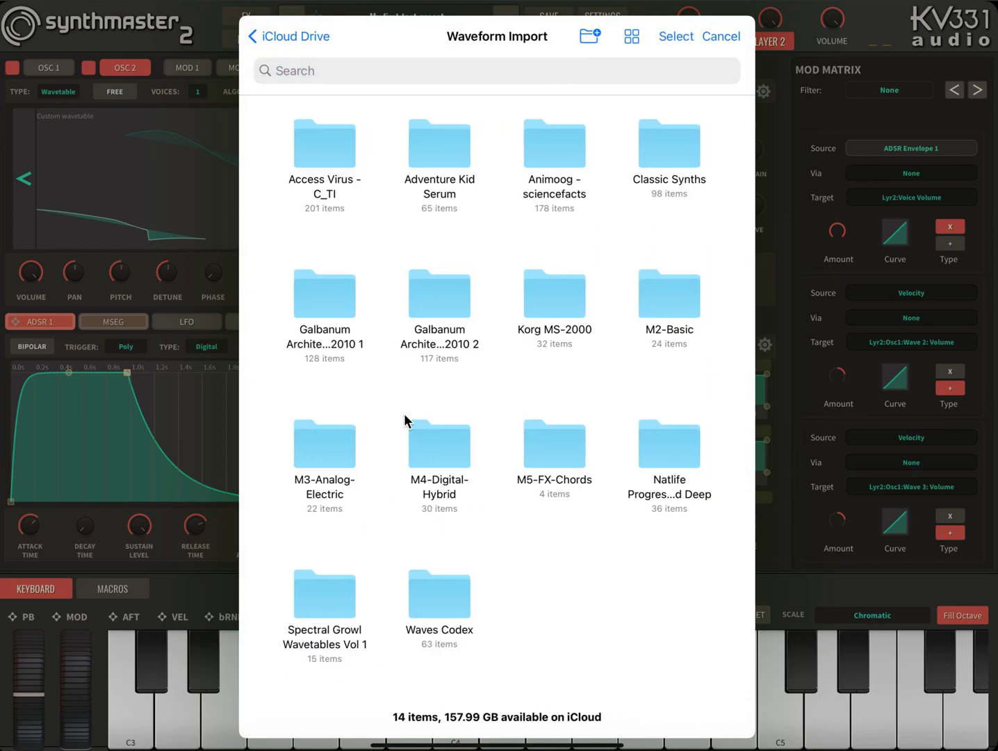
{"action": "left_click", "coordinate": [557, 146]}
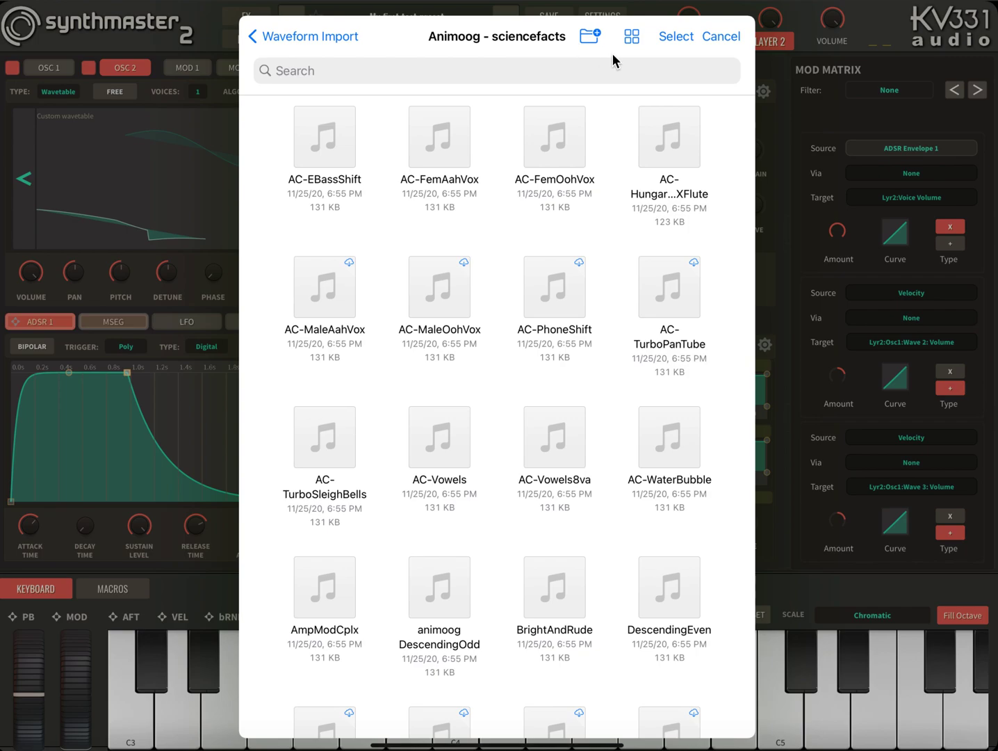
Try to import the first eight wave files, AC-EBassShift through AC-TurboPanTube, as a custom wavetable.
{"action": "left_click", "coordinate": [676, 36]}
{"action": "left_click", "coordinate": [327, 155]}
{"action": "left_click", "coordinate": [437, 155]}
{"action": "left_click", "coordinate": [553, 155]}
{"action": "left_click", "coordinate": [667, 153]}
{"action": "left_click", "coordinate": [665, 315]}
{"action": "left_click", "coordinate": [561, 310]}
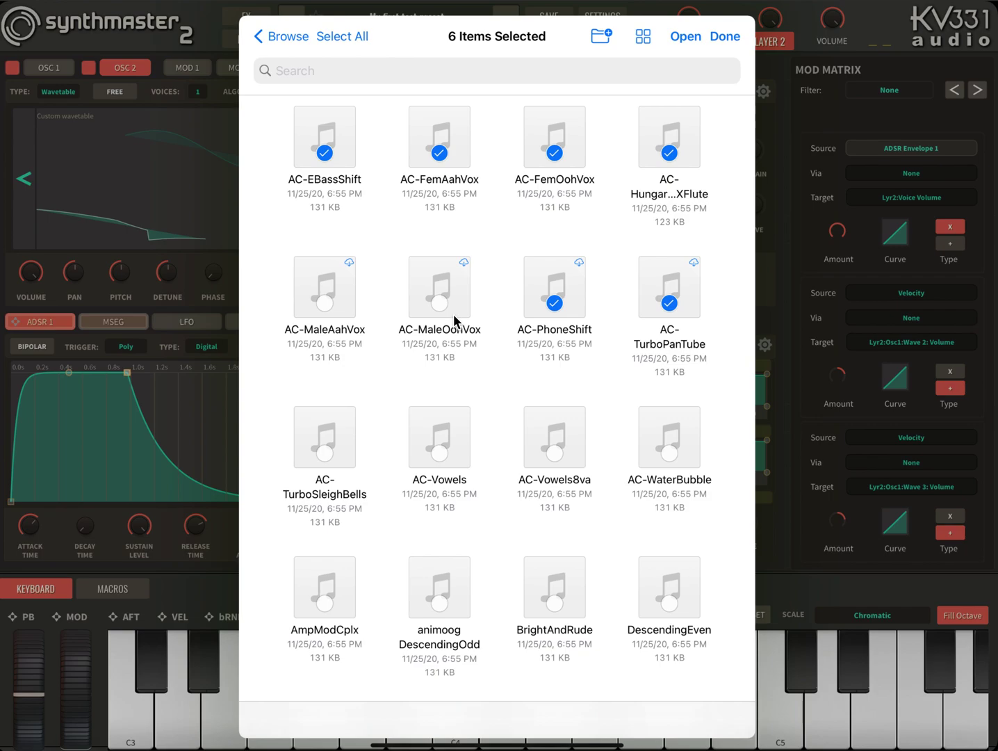
{"action": "left_click", "coordinate": [320, 303]}
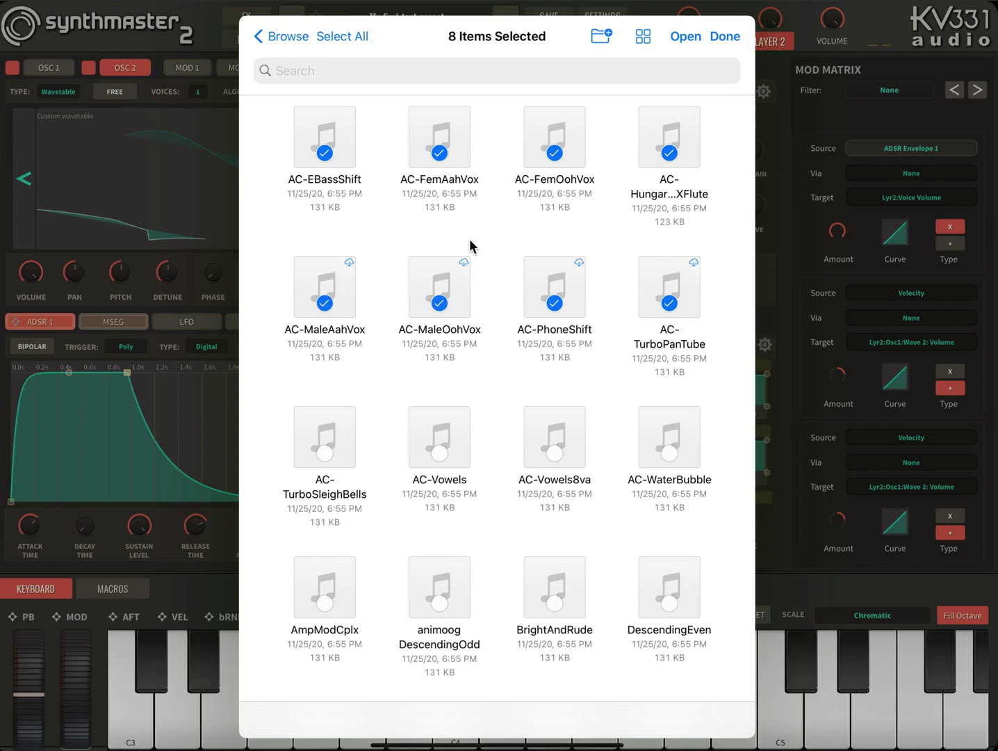
{"action": "left_click", "coordinate": [686, 36]}
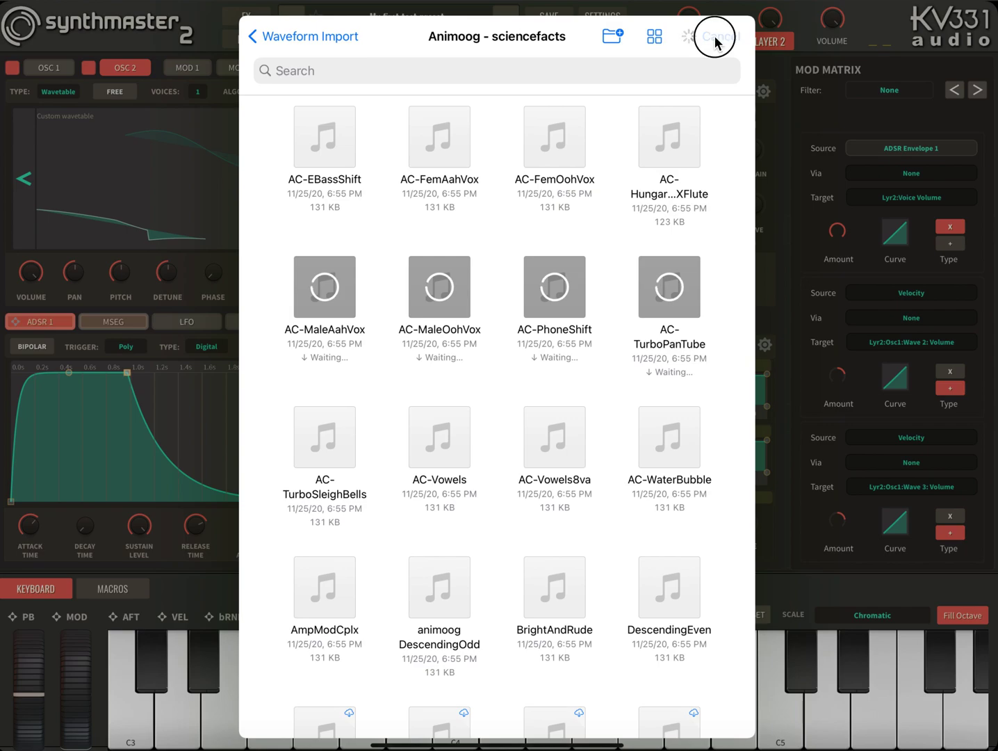
{"action": "left_click", "coordinate": [714, 36]}
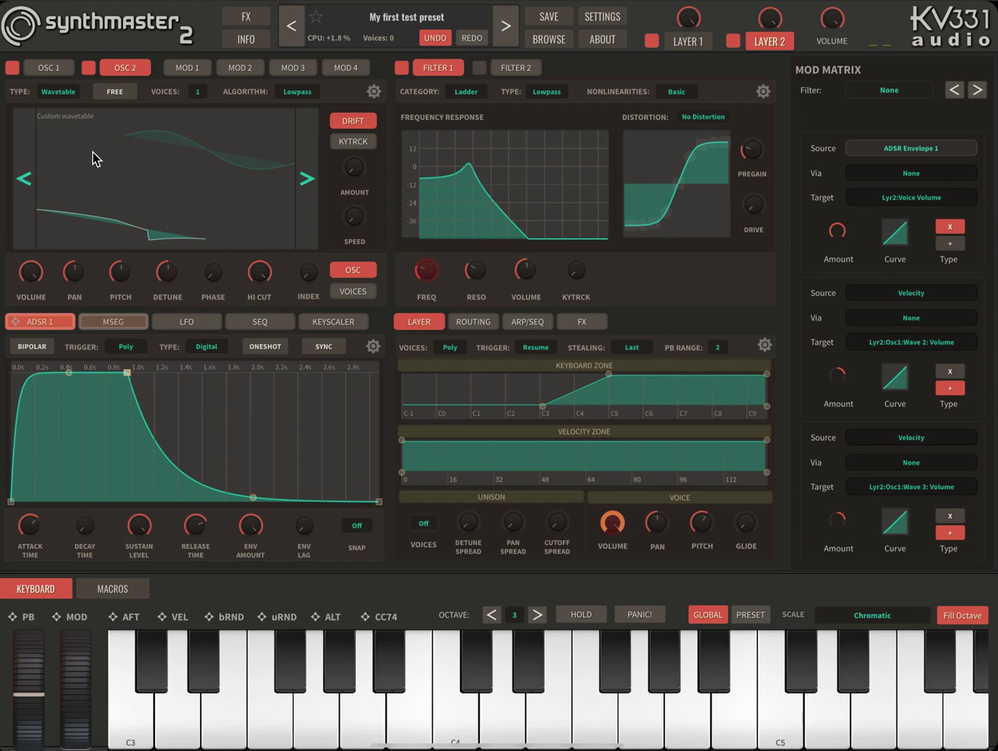
Load the Profat Pulse wavetable from the Analog Profat collection into Layer 2's Osc 2.
{"action": "left_click", "coordinate": [116, 162]}
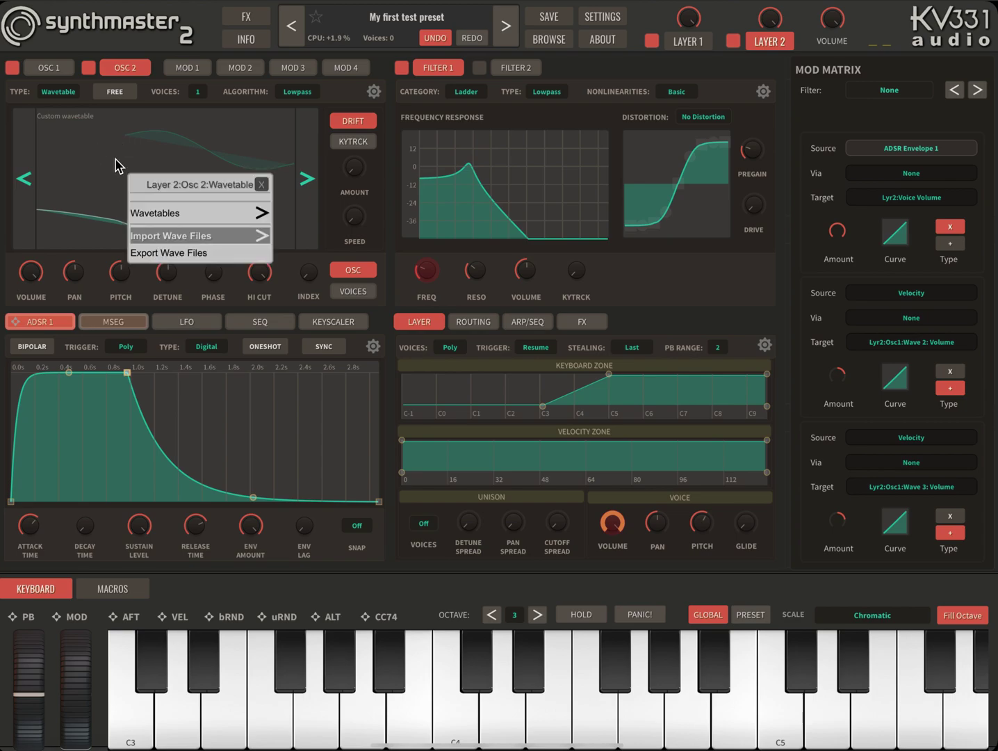
{"action": "mouse_move", "coordinate": [171, 216]}
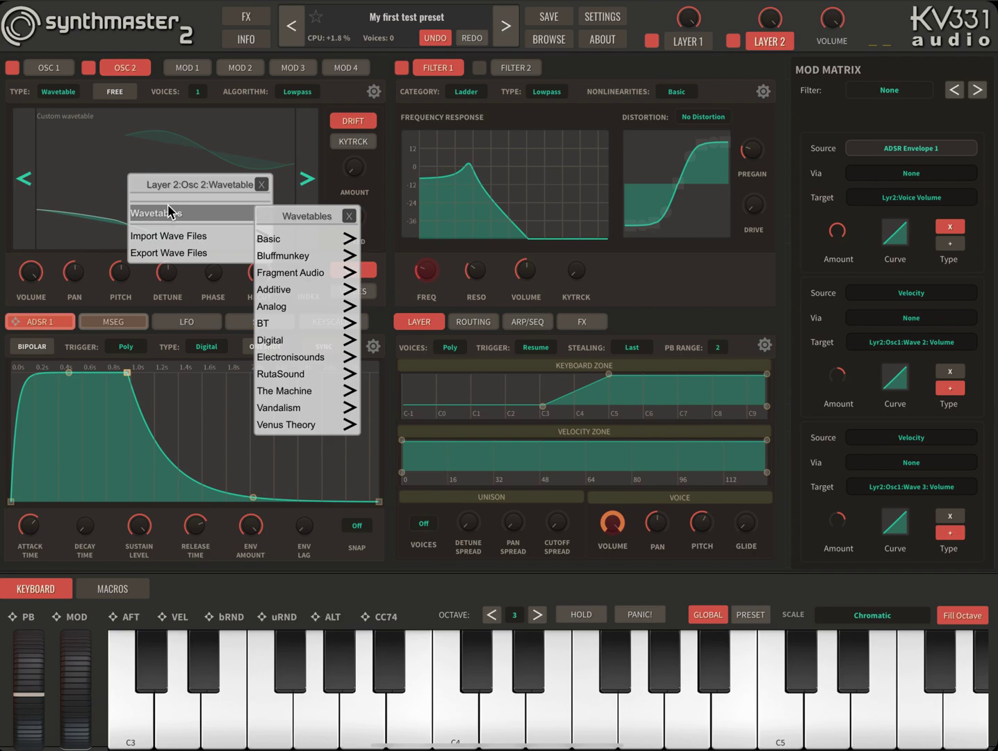
{"action": "mouse_move", "coordinate": [296, 238]}
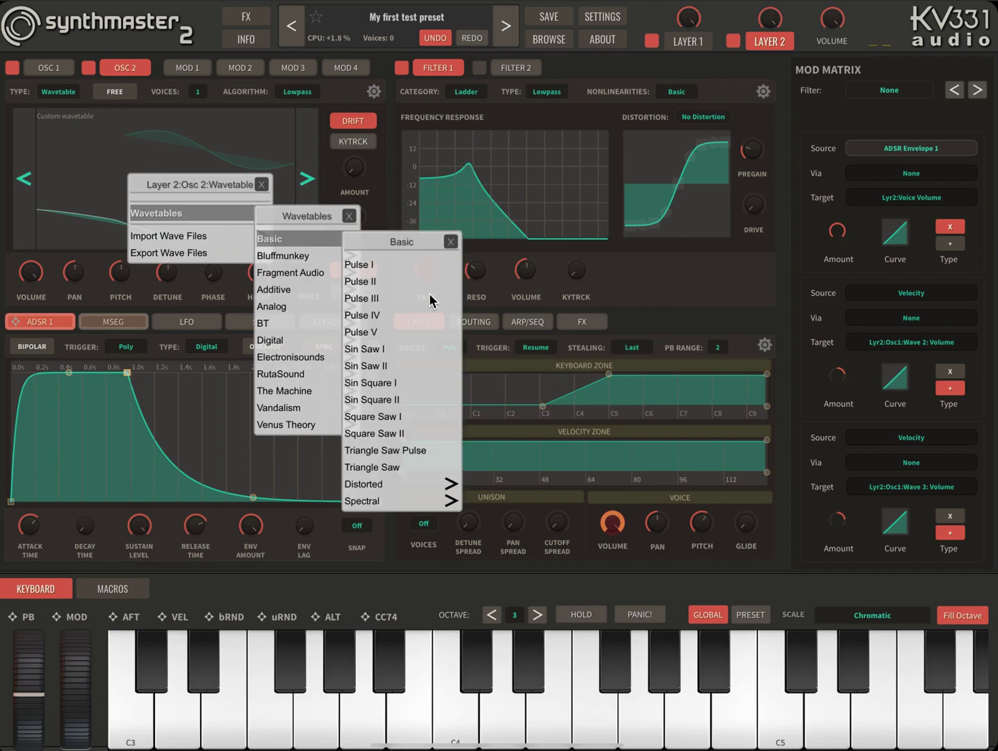
{"action": "mouse_move", "coordinate": [271, 310]}
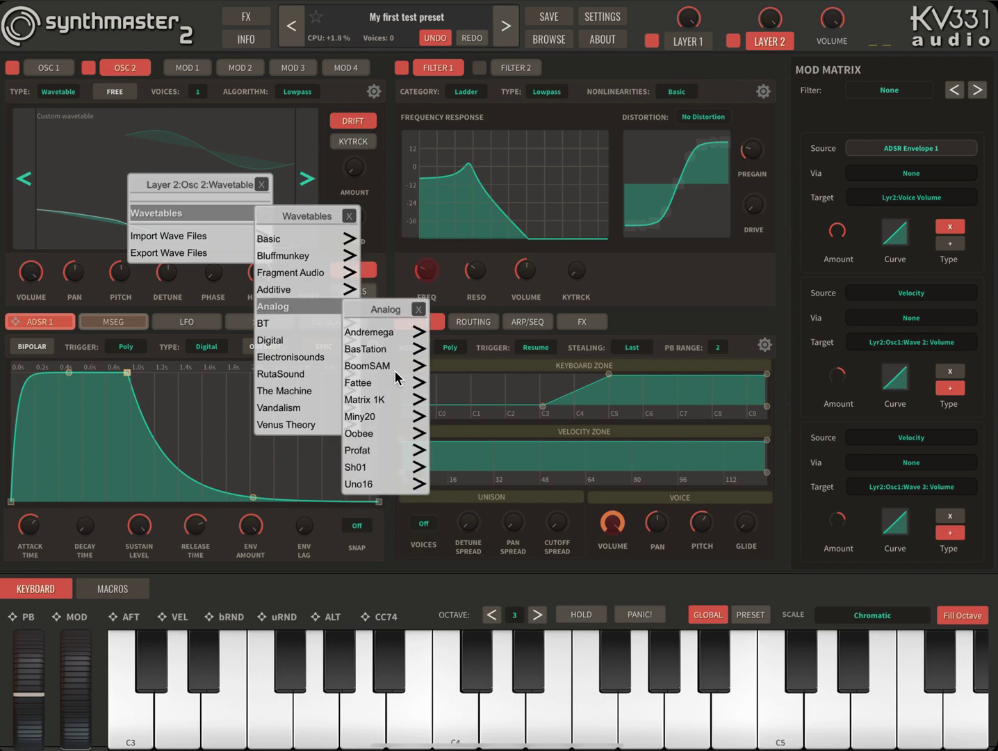
{"action": "mouse_move", "coordinate": [373, 456]}
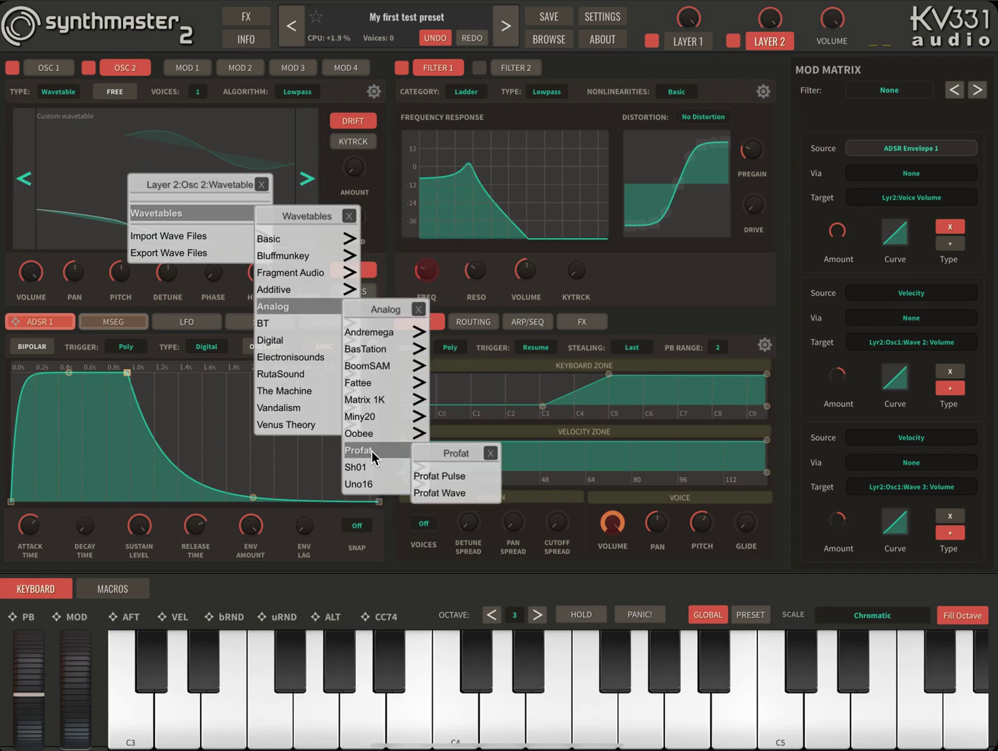
{"action": "left_click", "coordinate": [457, 478]}
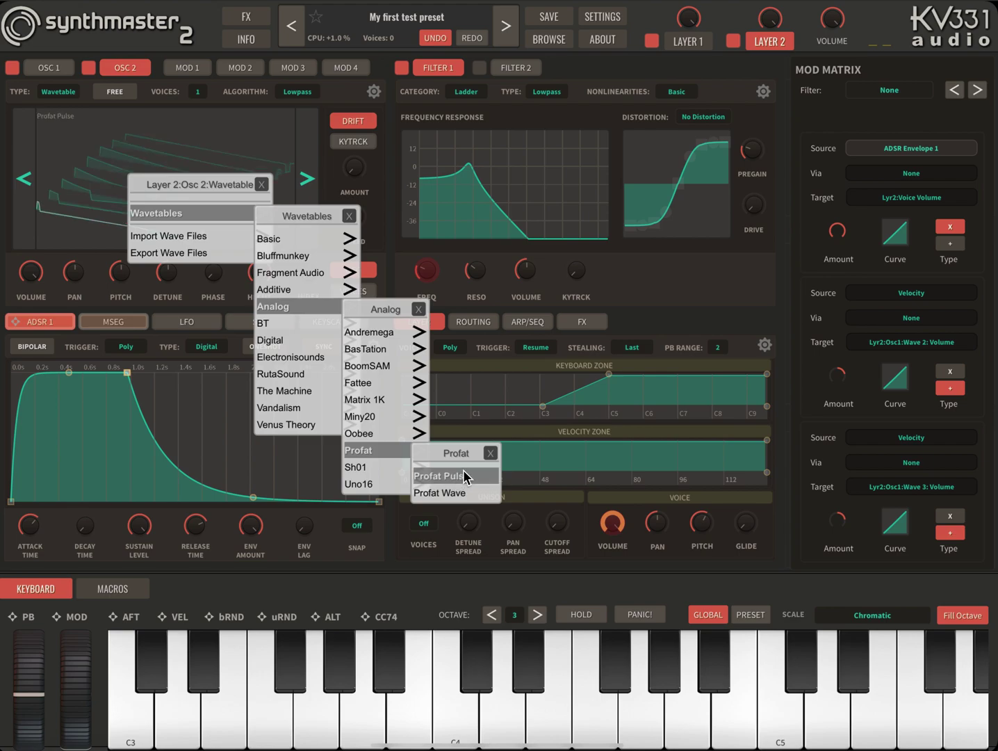
{"action": "left_click", "coordinate": [262, 185]}
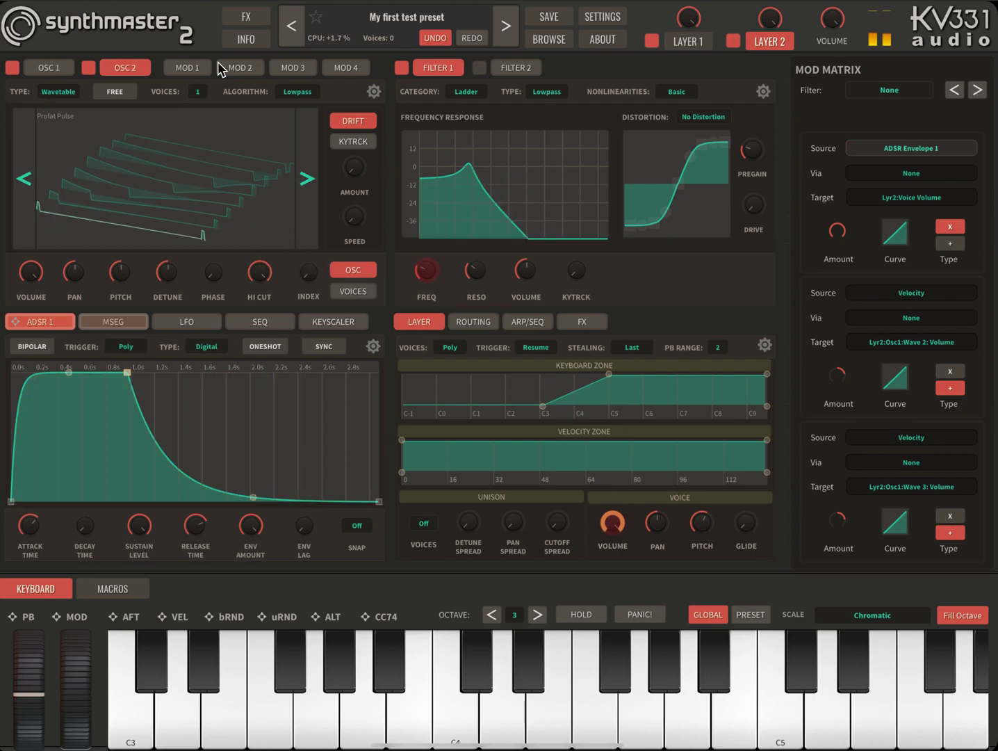
Lower the pitch of Layer 2's Osc 2 by whole octaves and audition it on C4.
{"action": "mouse_move", "coordinate": [312, 279]}
{"action": "left_mouse_down"}
{"action": "mouse_move", "coordinate": [305, 213]}
{"action": "mouse_move", "coordinate": [303, 289]}
{"action": "mouse_move", "coordinate": [298, 207]}
{"action": "mouse_move", "coordinate": [296, 280]}
{"action": "left_mouse_up"}
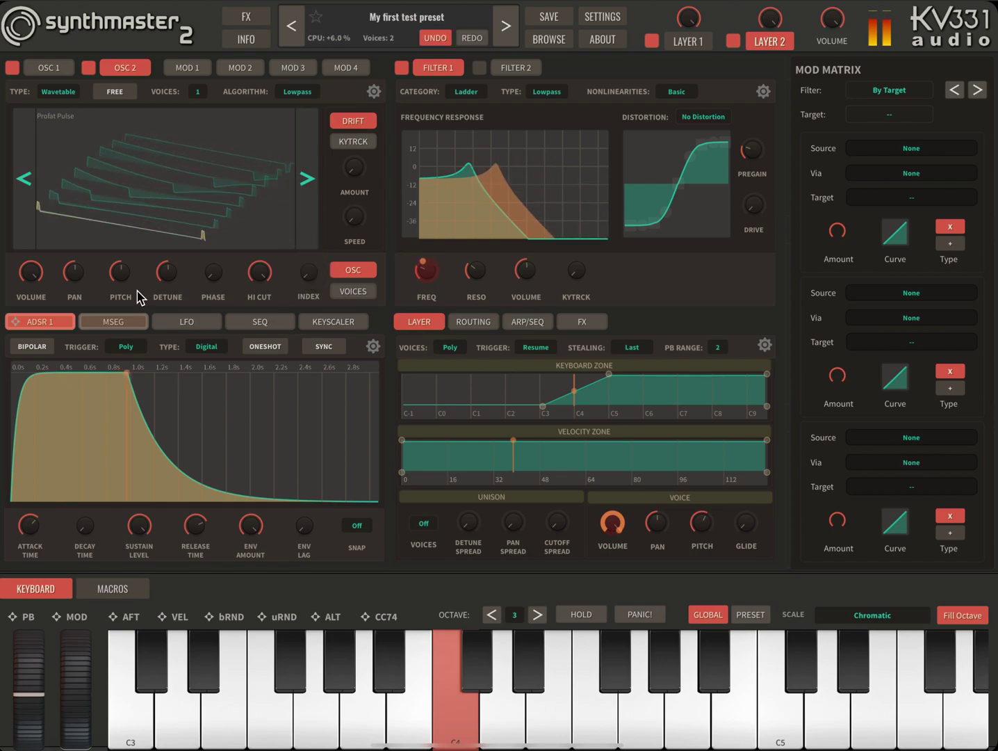
{"action": "right_click", "coordinate": [123, 274]}
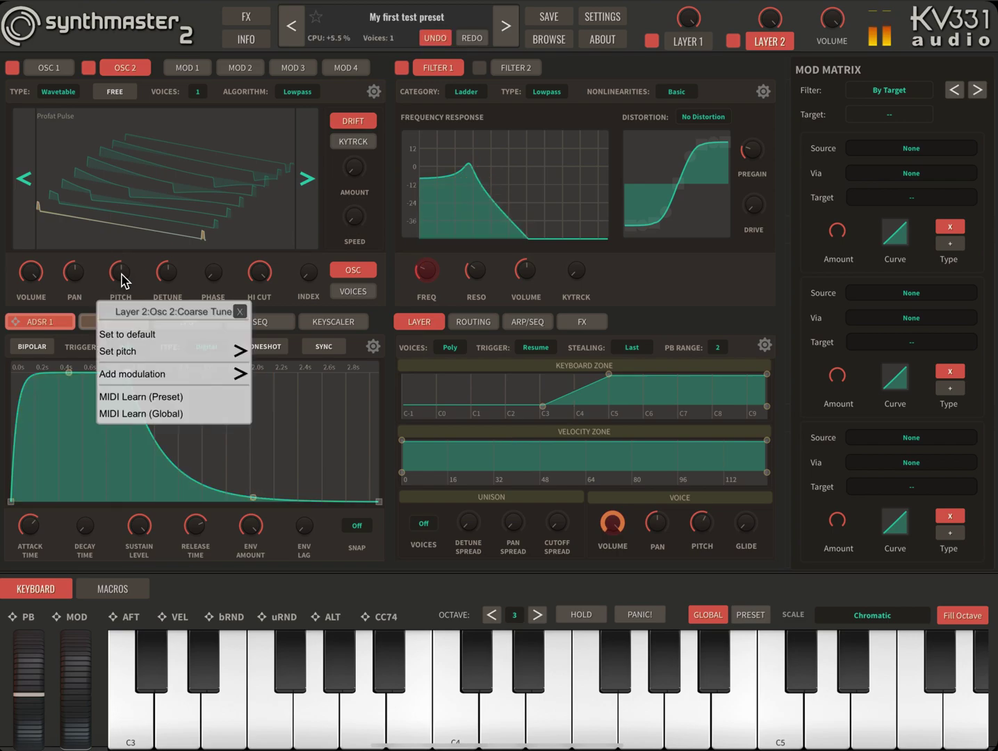
{"action": "mouse_move", "coordinate": [163, 355]}
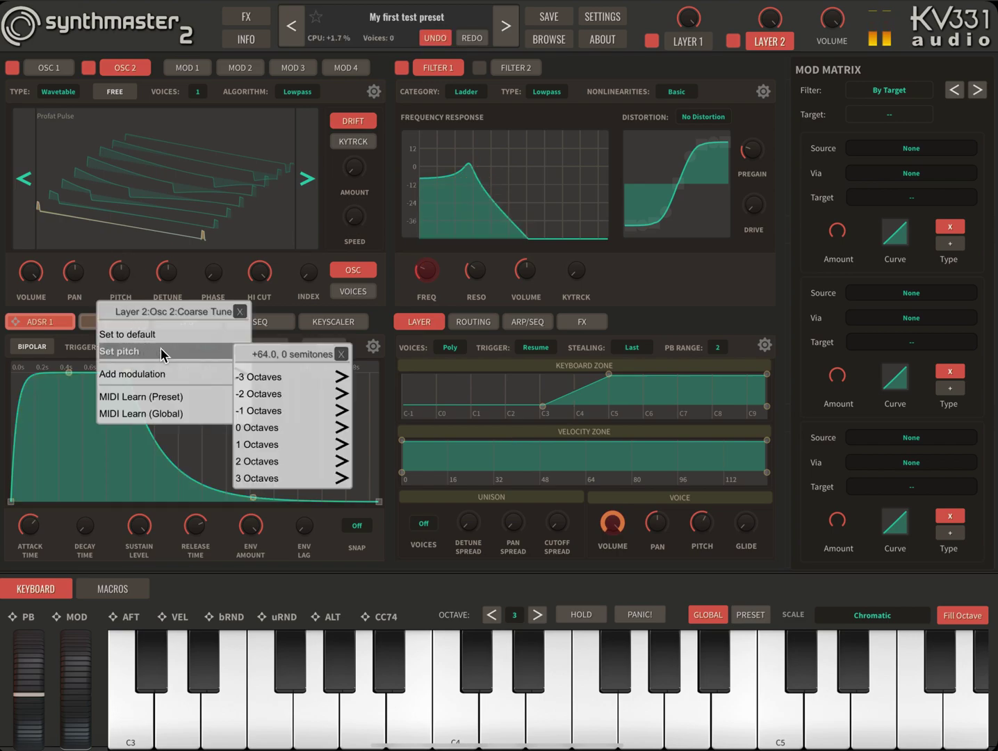
{"action": "left_click", "coordinate": [288, 410]}
{"action": "left_click", "coordinate": [287, 379]}
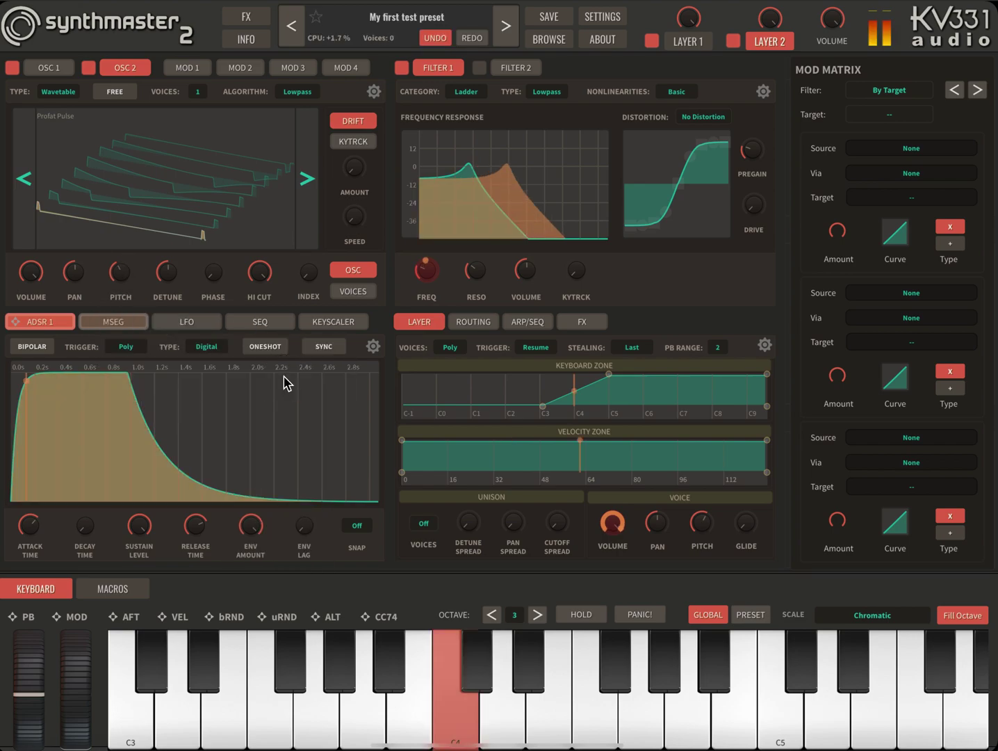
Switch off Layer 2's Osc 1 and assign MSEG 1 to modulate Osc 2's wavetable index, auditioning on C4.
{"action": "mouse_move", "coordinate": [310, 272]}
{"action": "left_mouse_down"}
{"action": "mouse_move", "coordinate": [307, 224]}
{"action": "mouse_move", "coordinate": [308, 276]}
{"action": "left_mouse_up"}
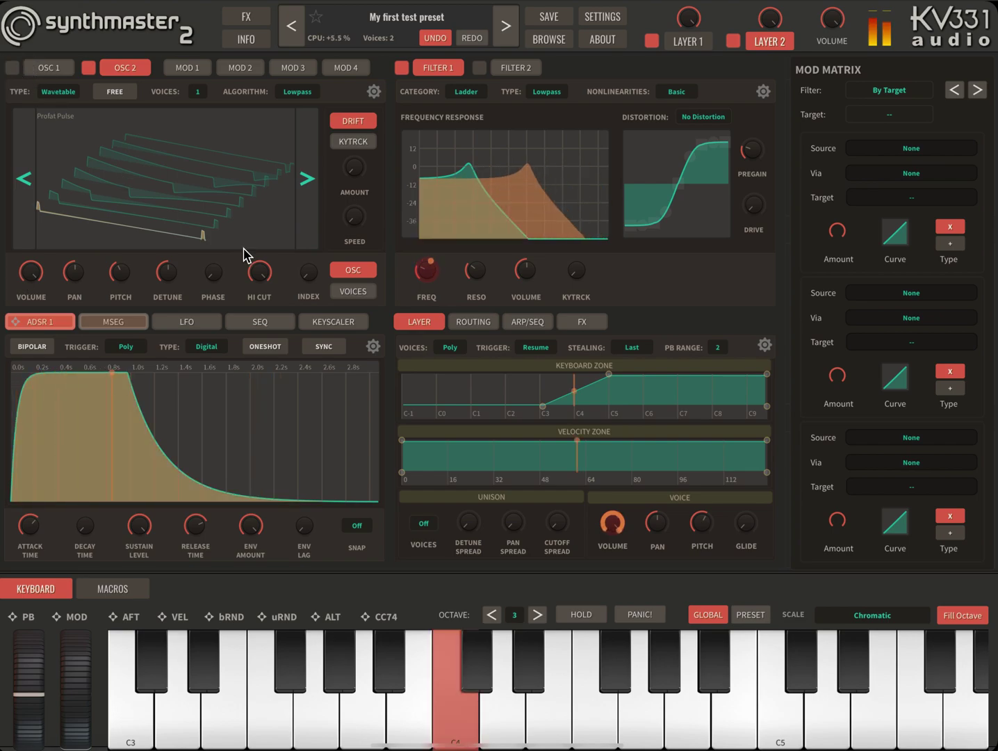
{"action": "left_click_drag", "start_coordinate": [312, 269], "coordinate": [290, 320]}
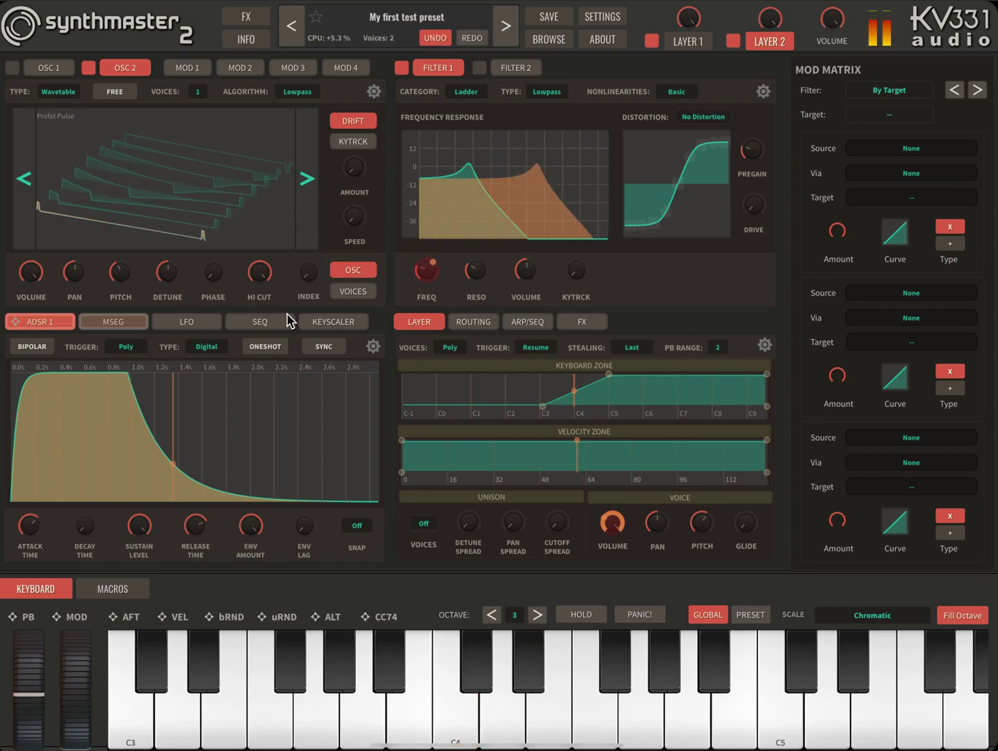
{"action": "left_click", "coordinate": [110, 323]}
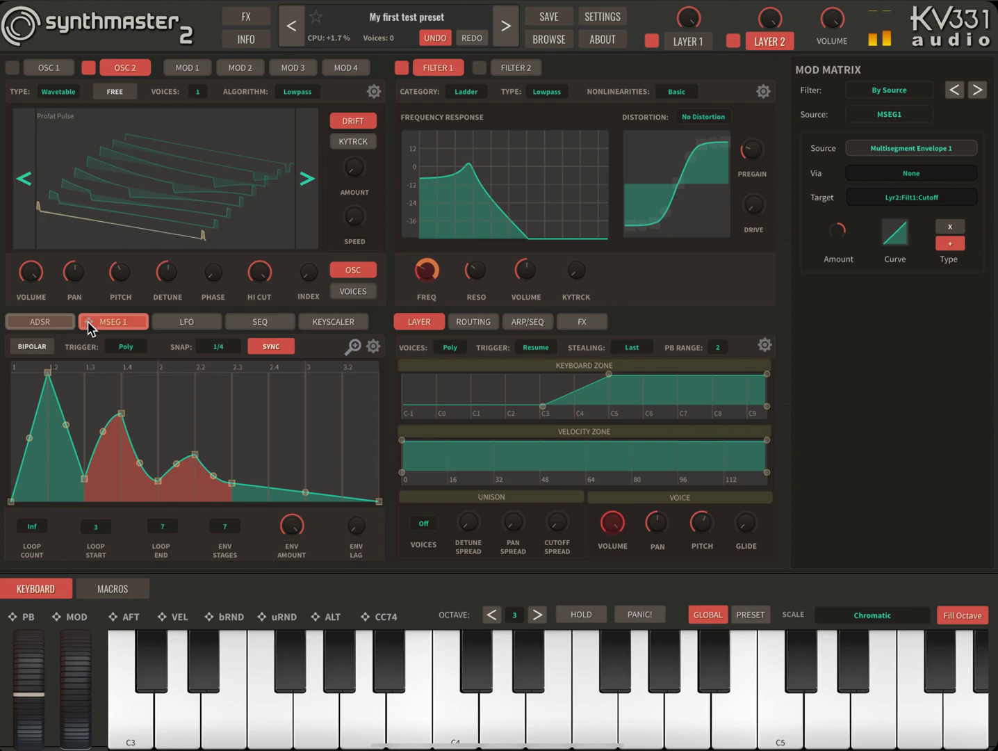
{"action": "left_click_drag", "start_coordinate": [90, 329], "coordinate": [302, 313]}
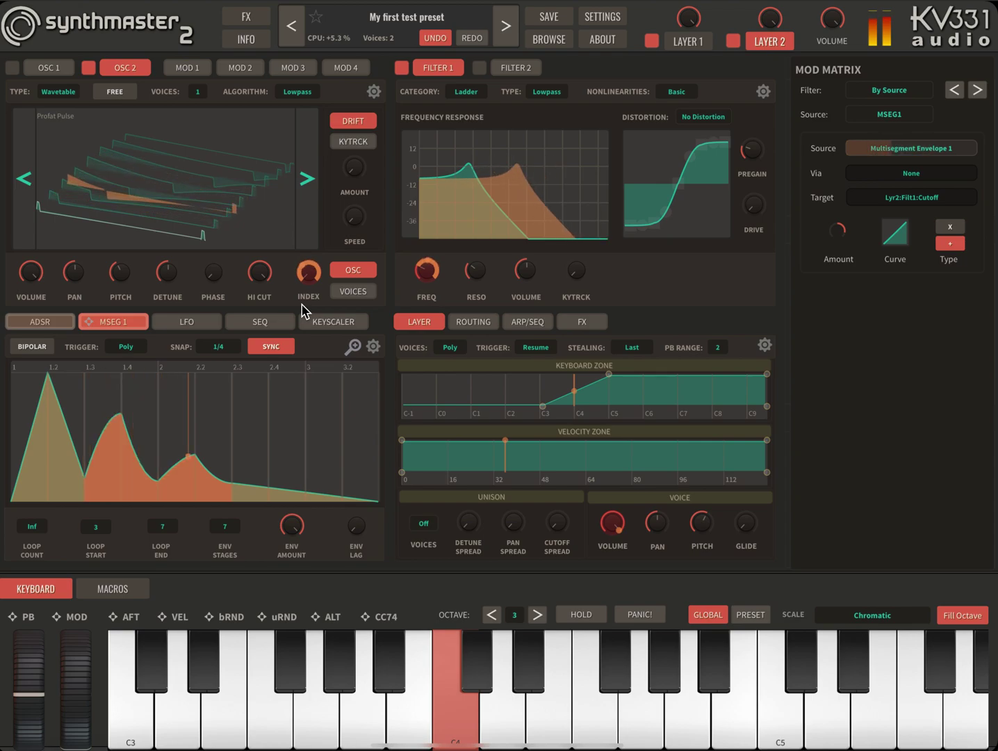
Audition successive wavetables on Layer 2's Osc 2, from Profat Wave through BT_DX_Piano, with Layer 1 switched off from BTSYNTHM onward.
{"action": "left_click", "coordinate": [306, 179]}
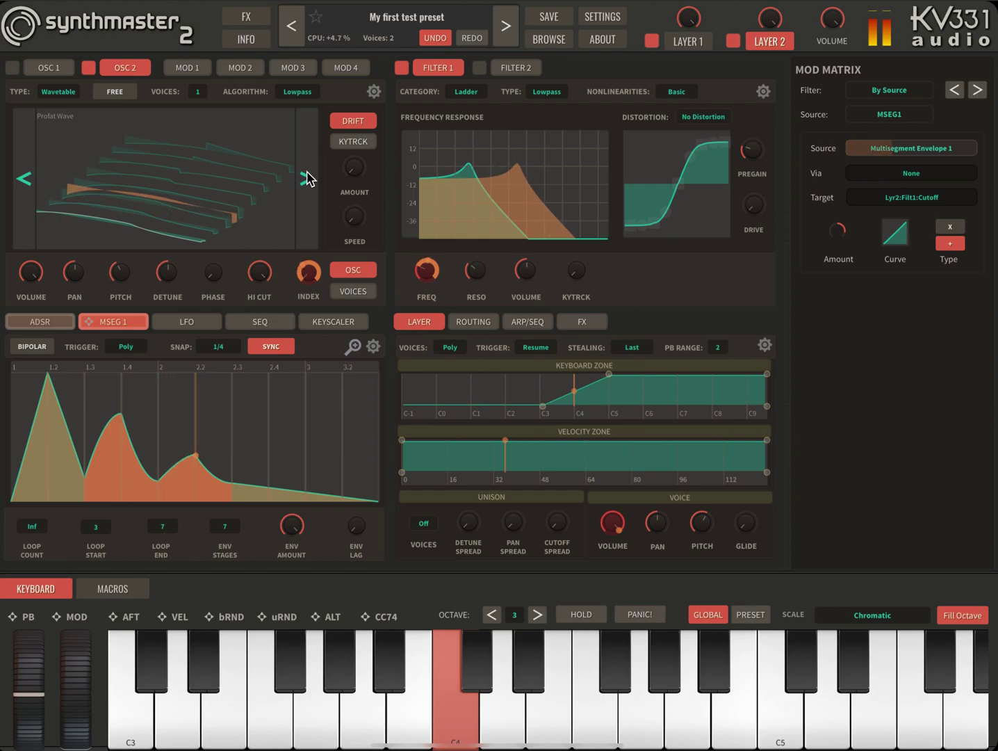
{"action": "left_click", "coordinate": [306, 178]}
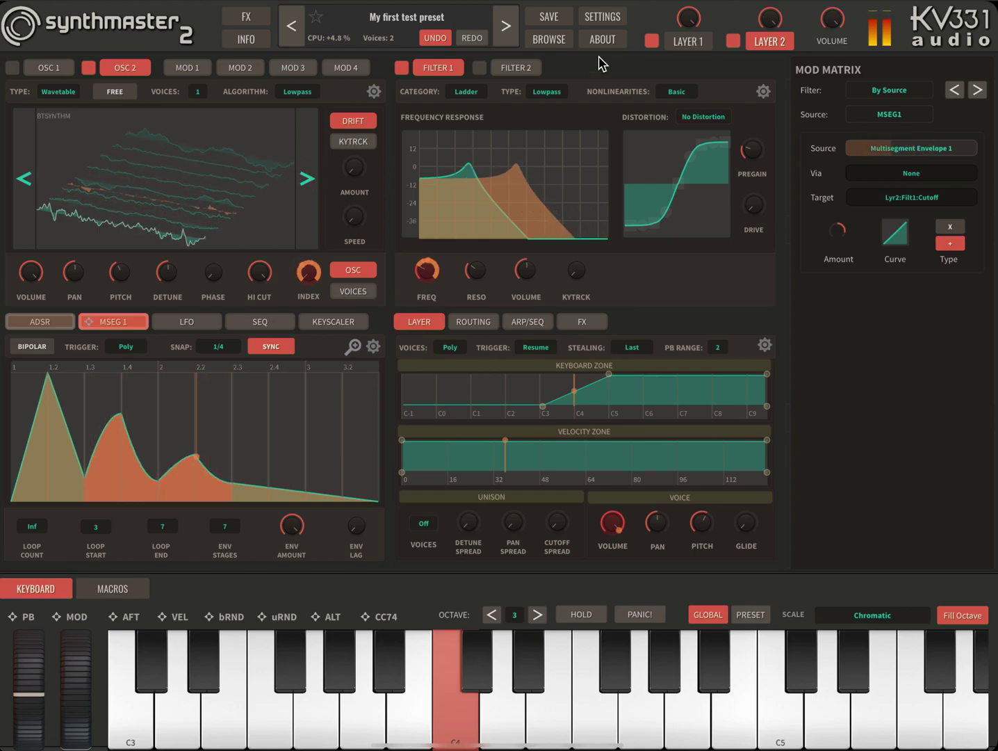
{"action": "left_click", "coordinate": [651, 43]}
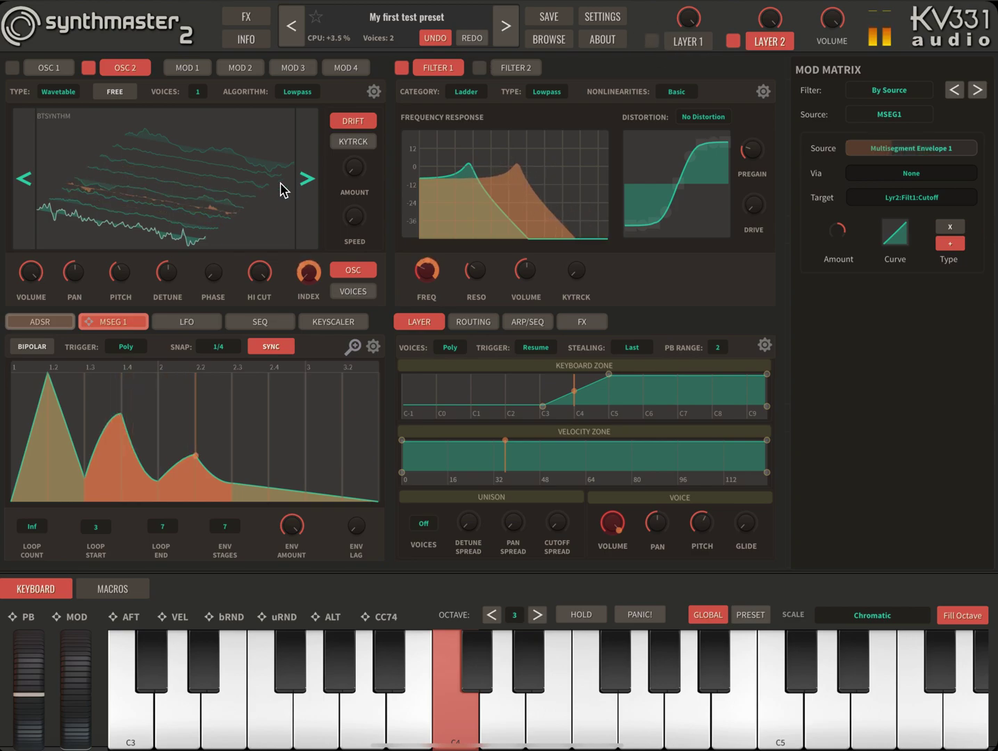
{"action": "left_click", "coordinate": [306, 180]}
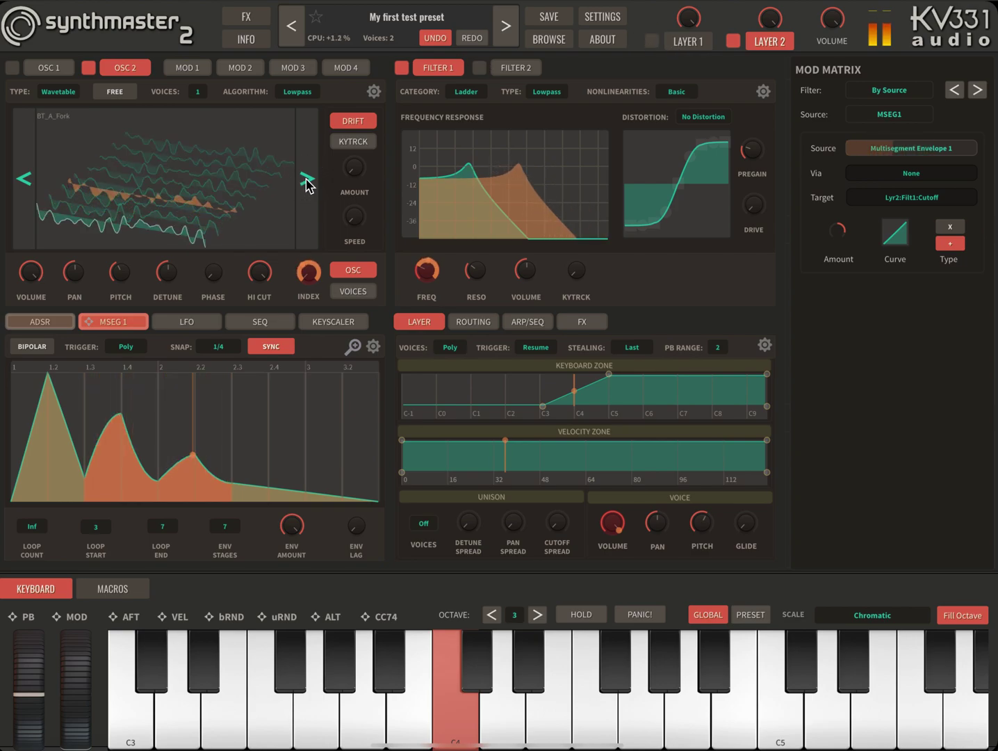
{"action": "left_click", "coordinate": [306, 181]}
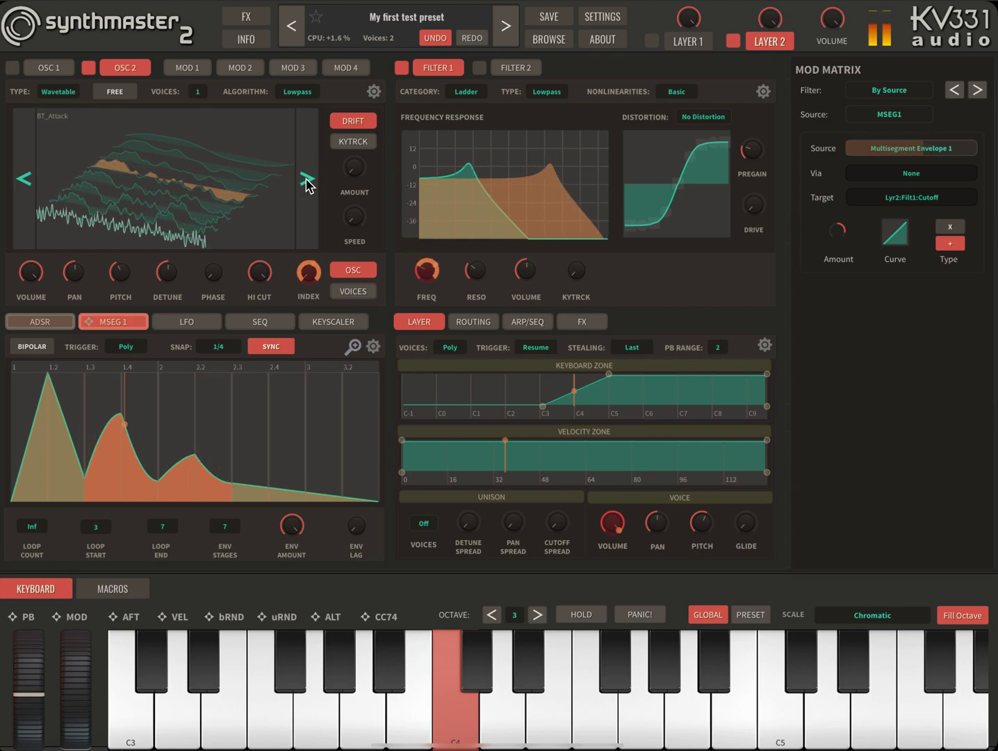
{"action": "left_click", "coordinate": [306, 180]}
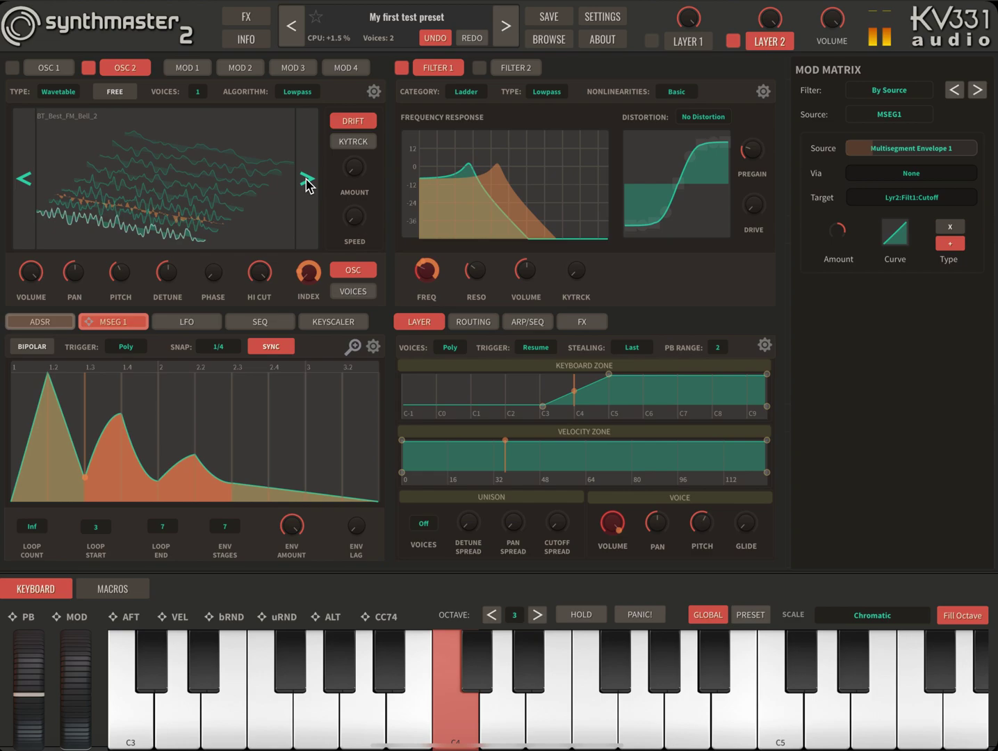
{"action": "left_click", "coordinate": [306, 181]}
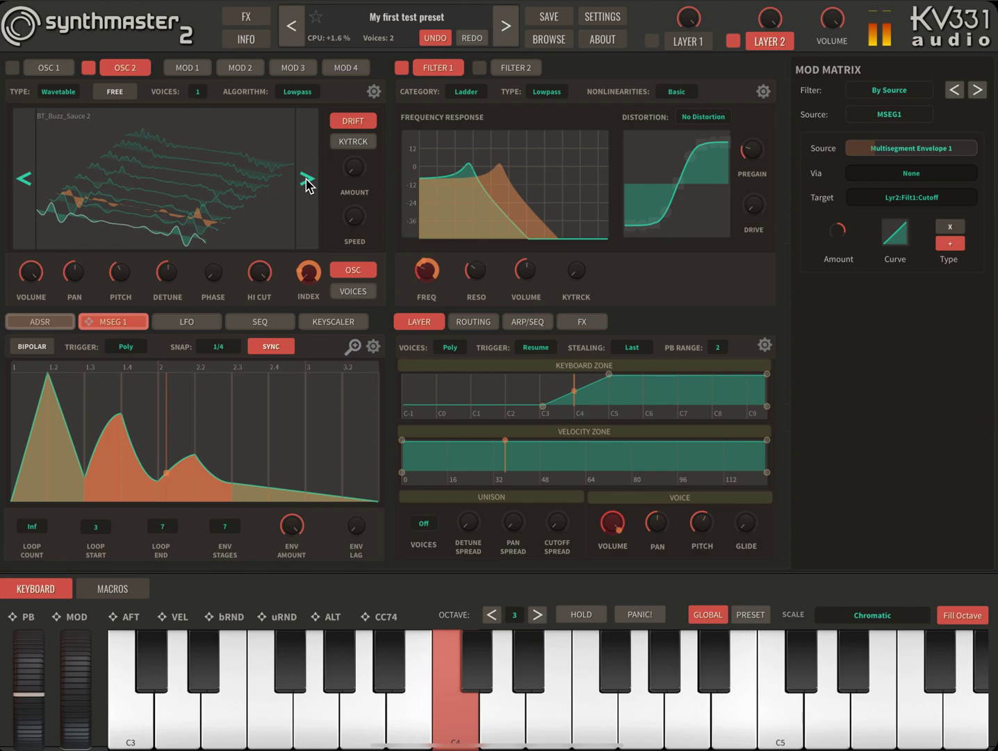
{"action": "left_click", "coordinate": [306, 181]}
Load the Pulse III wavetable from the Basic collection into Layer 2's Osc 2 and switch Osc 1 and Layer 1 back on.
{"action": "left_click", "coordinate": [130, 149]}
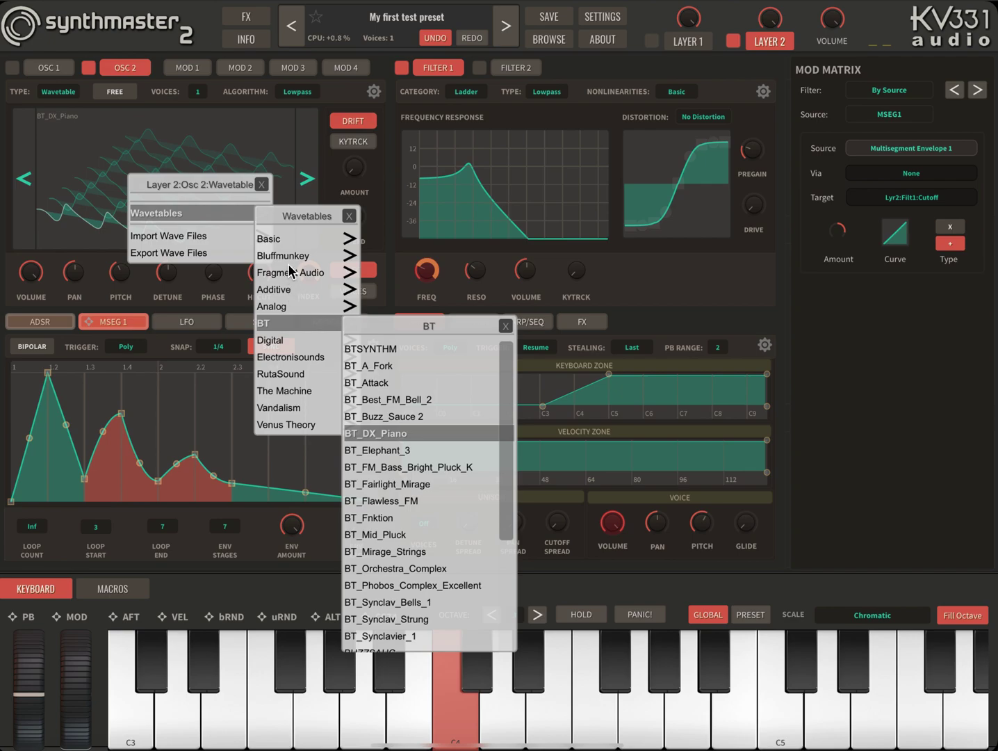
{"action": "left_click", "coordinate": [283, 238]}
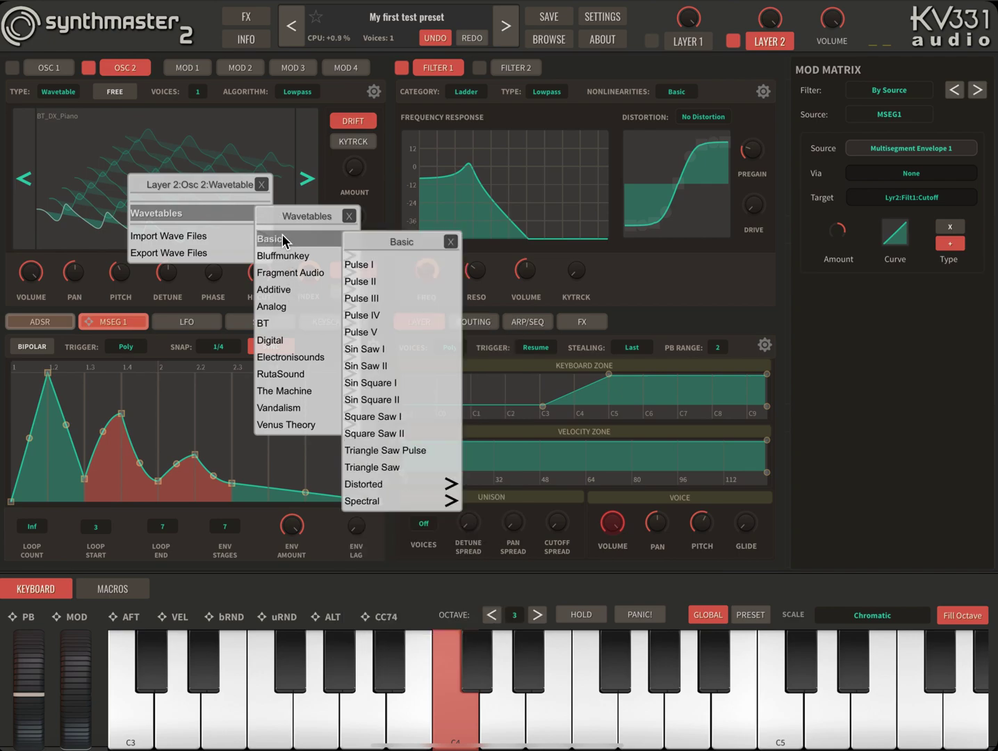
{"action": "left_click", "coordinate": [368, 300]}
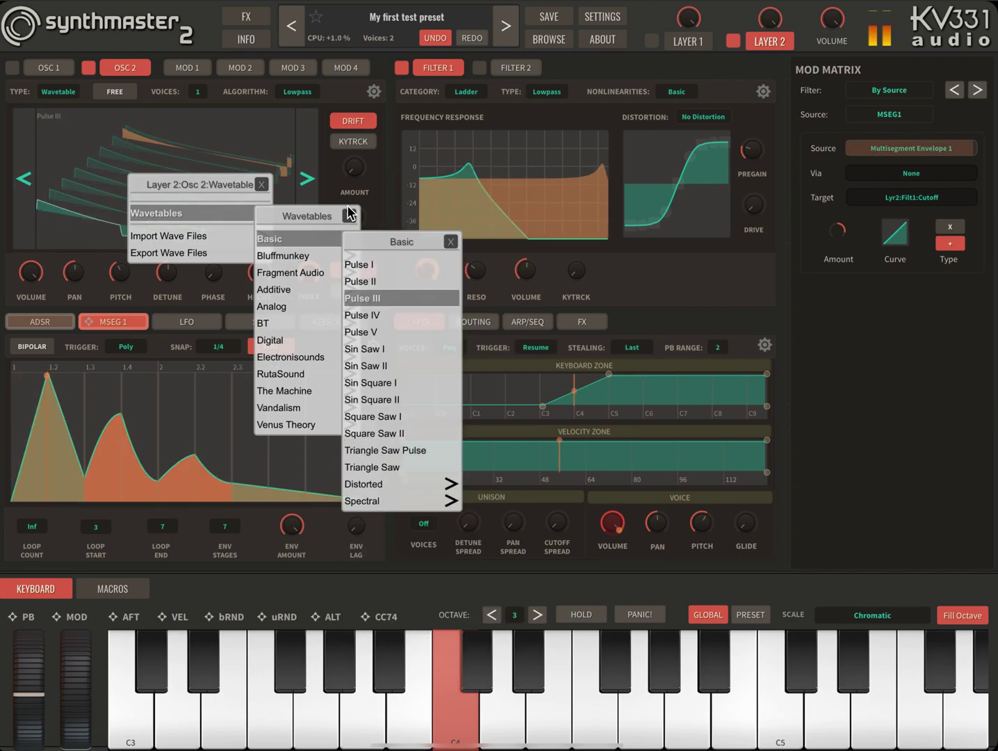
{"action": "left_click", "coordinate": [262, 184]}
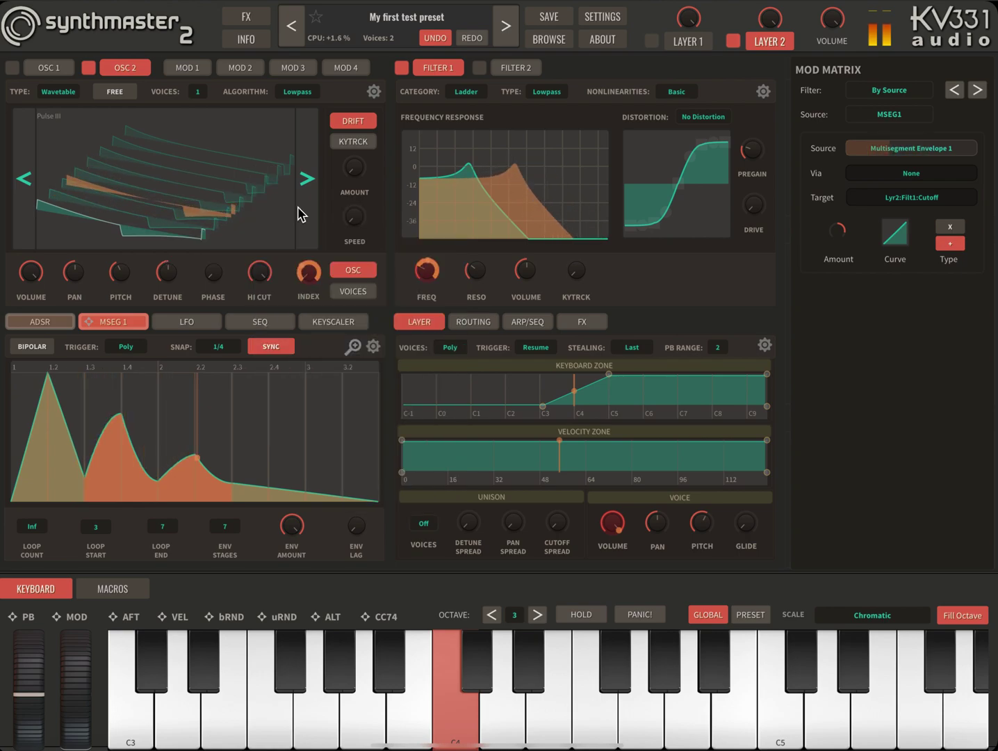
{"action": "left_click", "coordinate": [12, 67]}
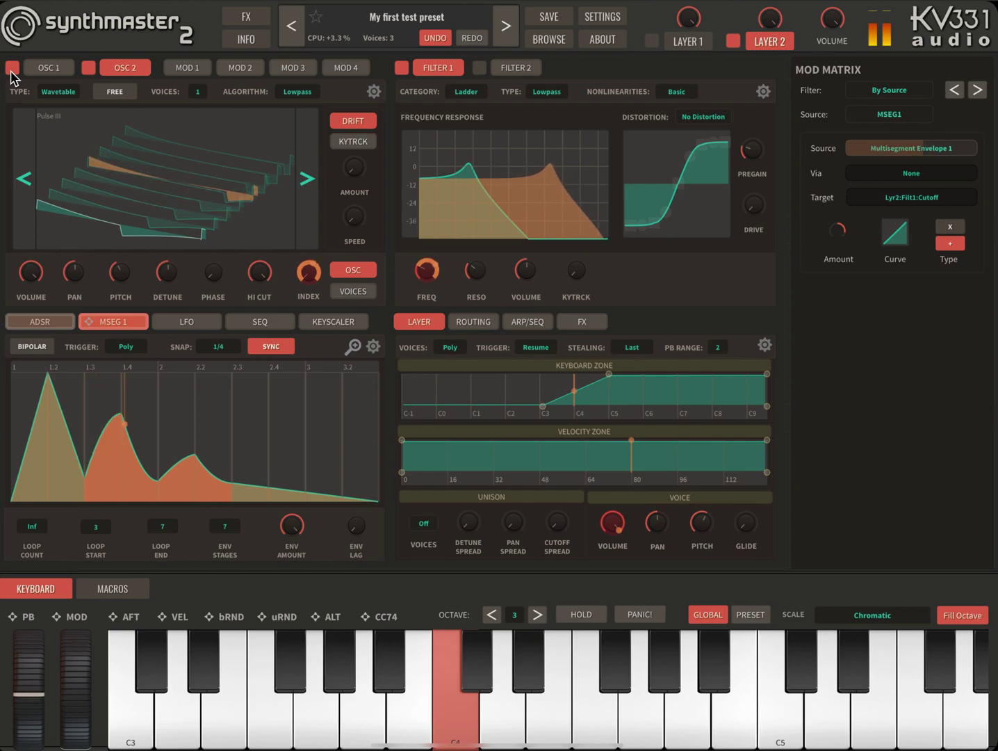
{"action": "left_click", "coordinate": [652, 41]}
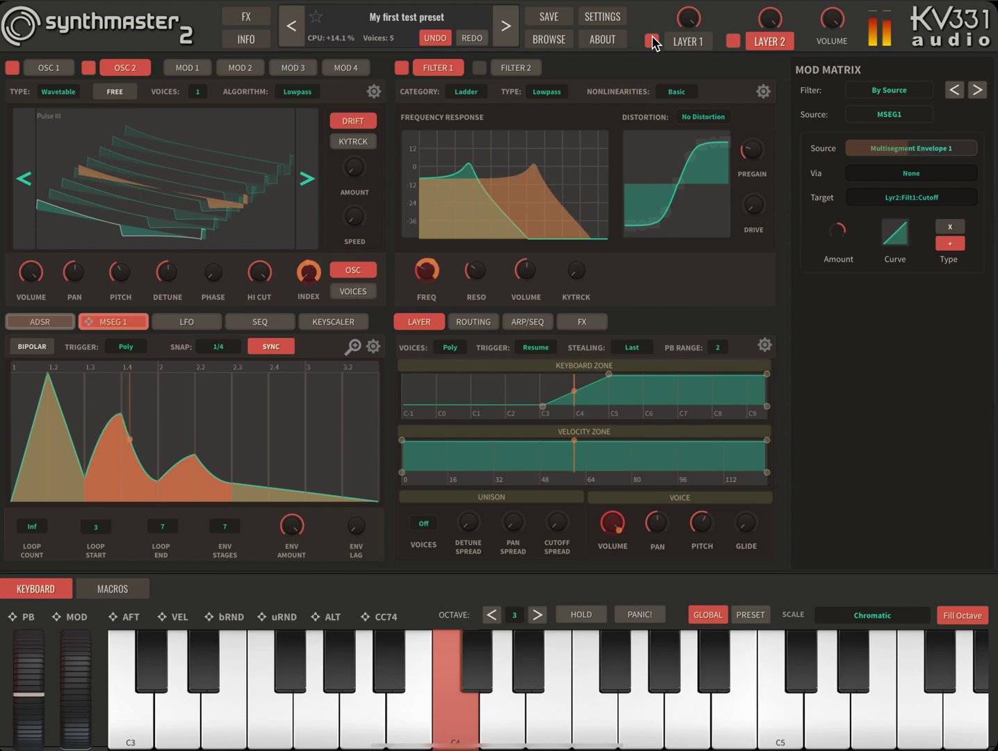
Set Layer 2's Osc 2 to 7 free-running voices and audition it on C4.
{"action": "left_click", "coordinate": [194, 92]}
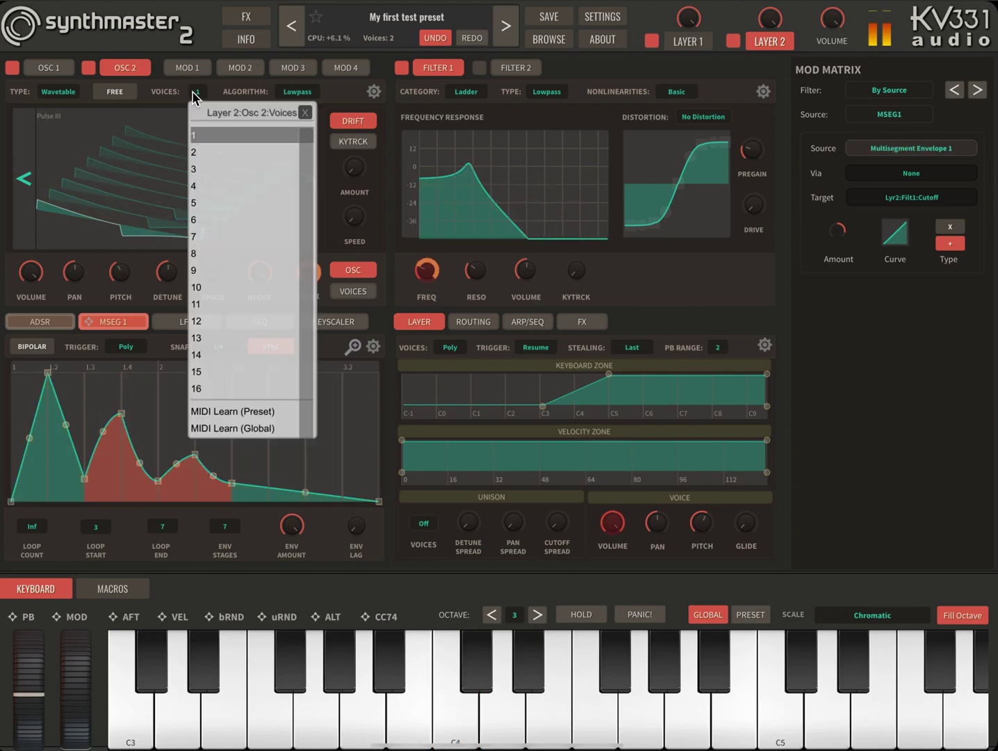
{"action": "left_click", "coordinate": [198, 237]}
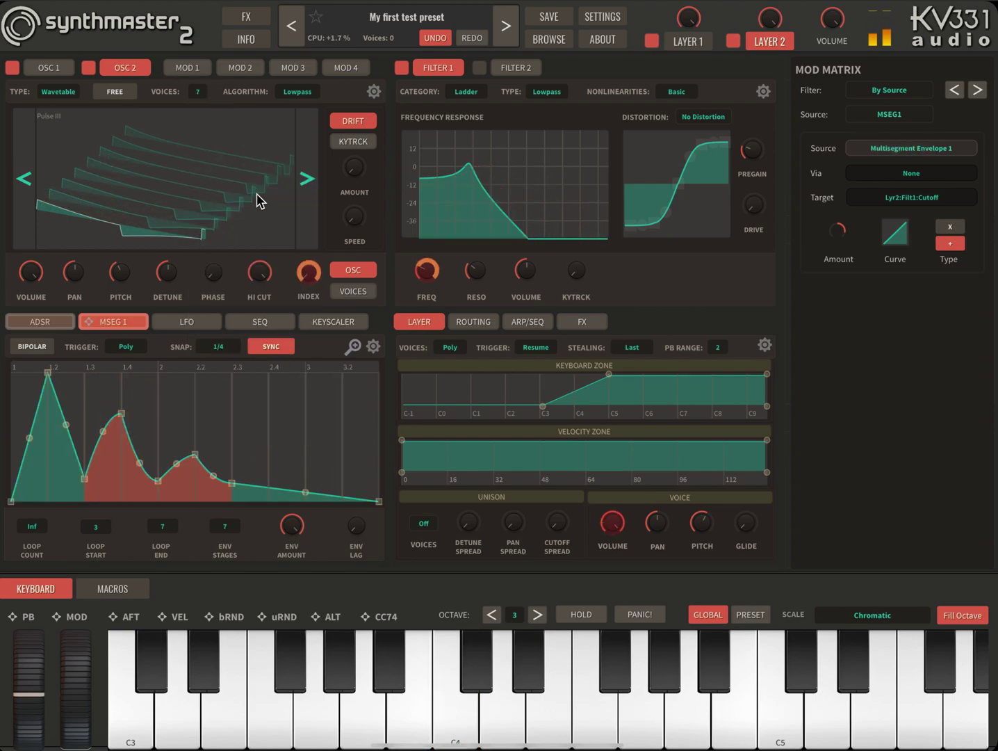
{"action": "left_click", "coordinate": [113, 93]}
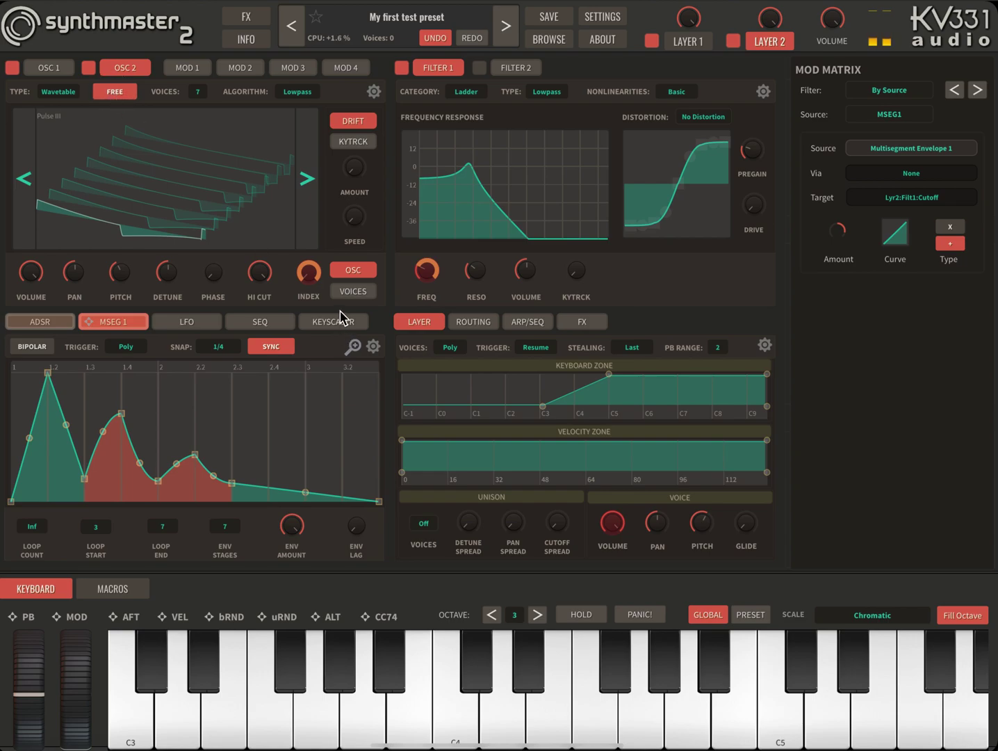
{"action": "key", "text": "a"}
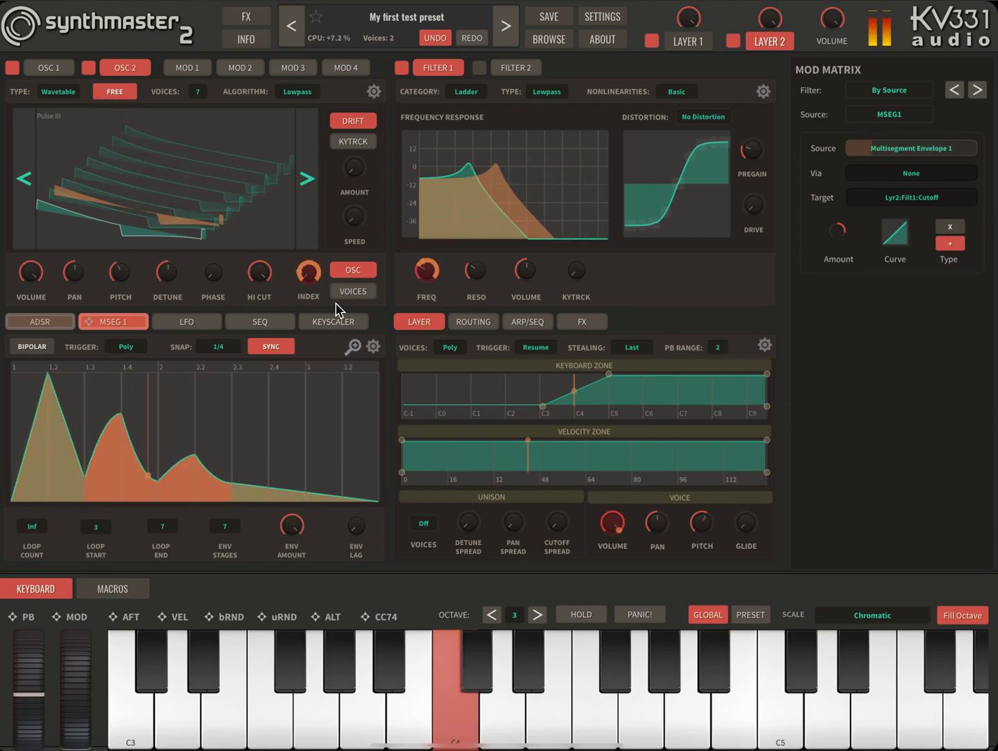
Shape Osc 2's voice spread with a steeper detune curve, wider detune spread, full pan spread and a slightly lower voices mix.
{"action": "left_click", "coordinate": [347, 292]}
{"action": "left_click", "coordinate": [166, 281]}
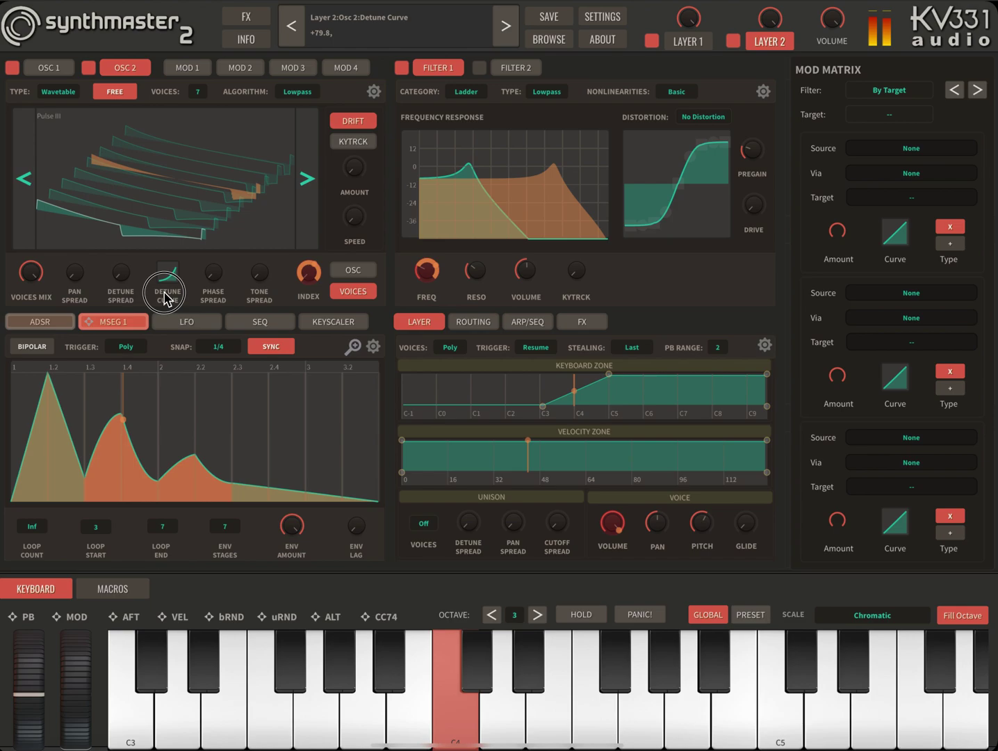
{"action": "left_click_drag", "start_coordinate": [122, 276], "coordinate": [78, 239]}
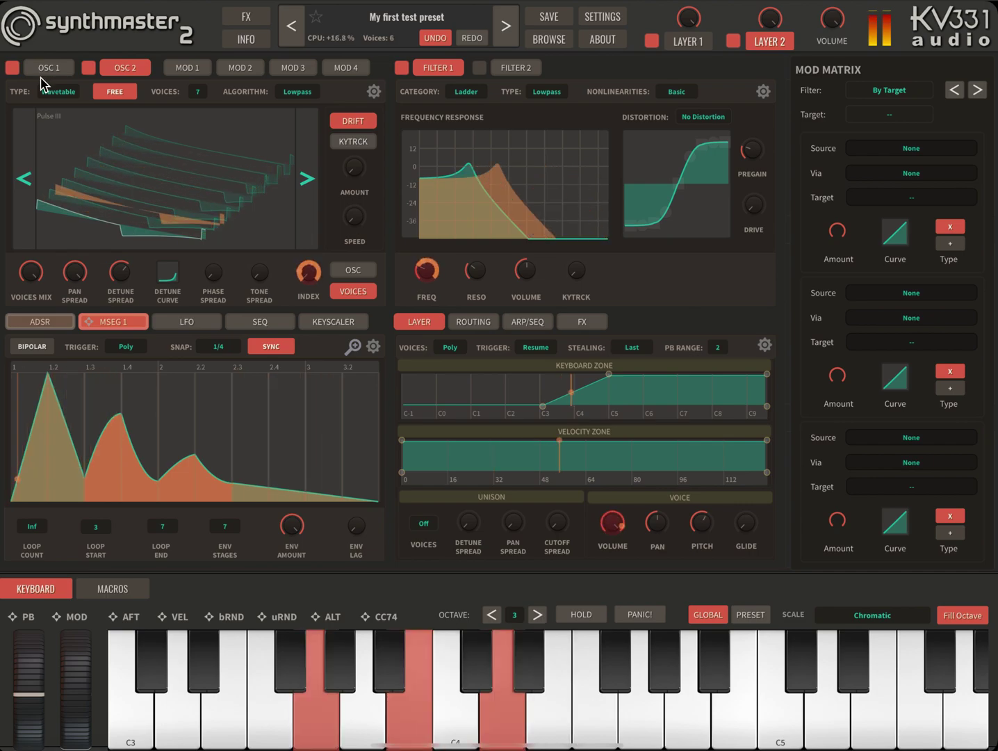
{"action": "left_click", "coordinate": [25, 273]}
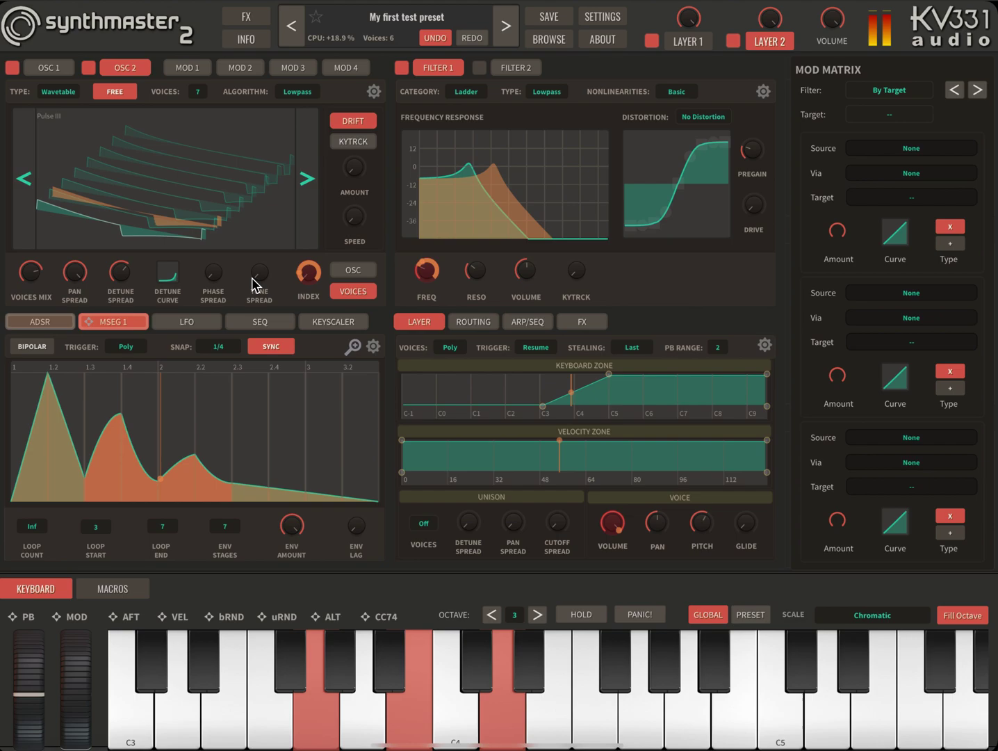
Lower the volume of Layer 2's Osc 2 to about half.
{"action": "left_click", "coordinate": [353, 270]}
{"action": "left_click", "coordinate": [35, 282]}
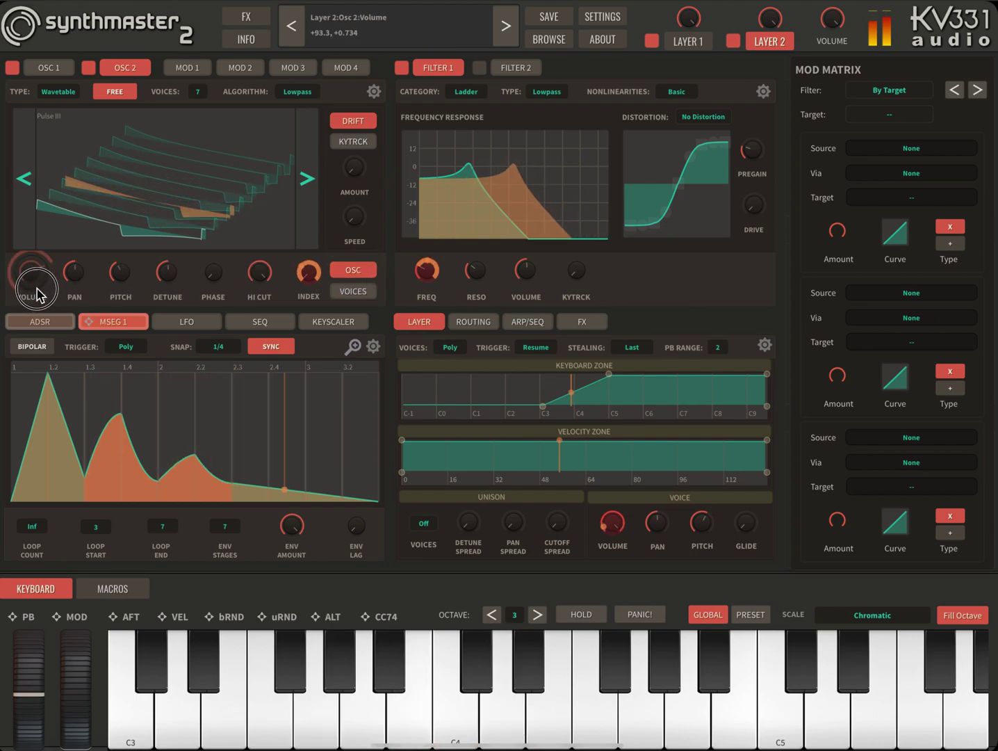
{"action": "left_click_drag", "start_coordinate": [36, 293], "coordinate": [39, 296]}
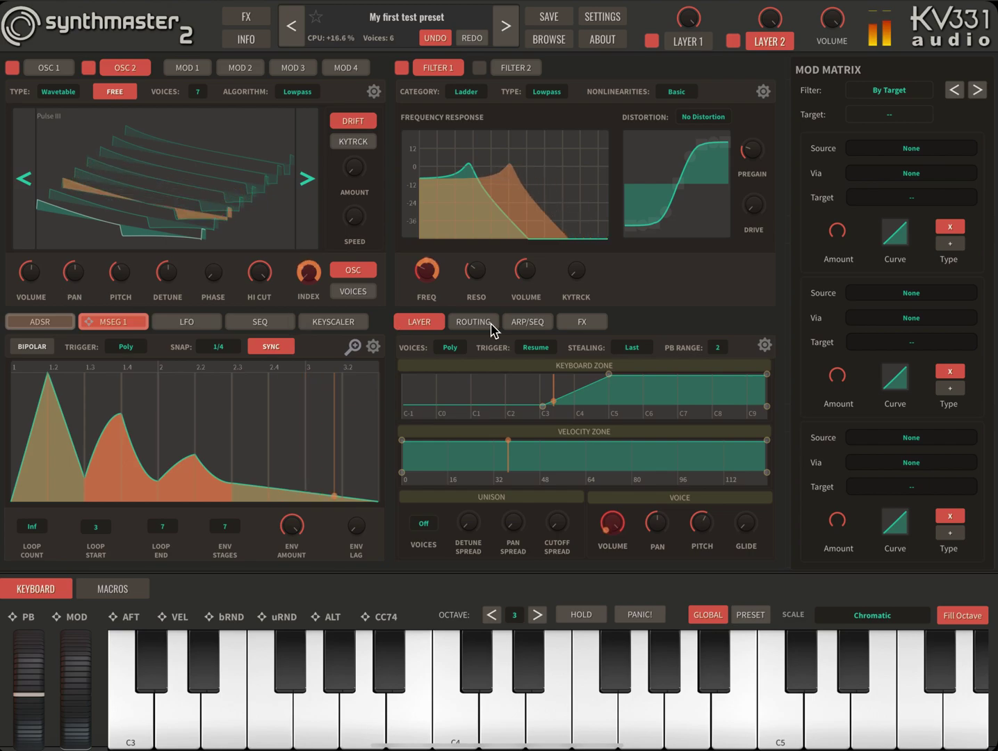
Add an Ensemble effect to Layer 2's first insert slot.
{"action": "left_click", "coordinate": [581, 323]}
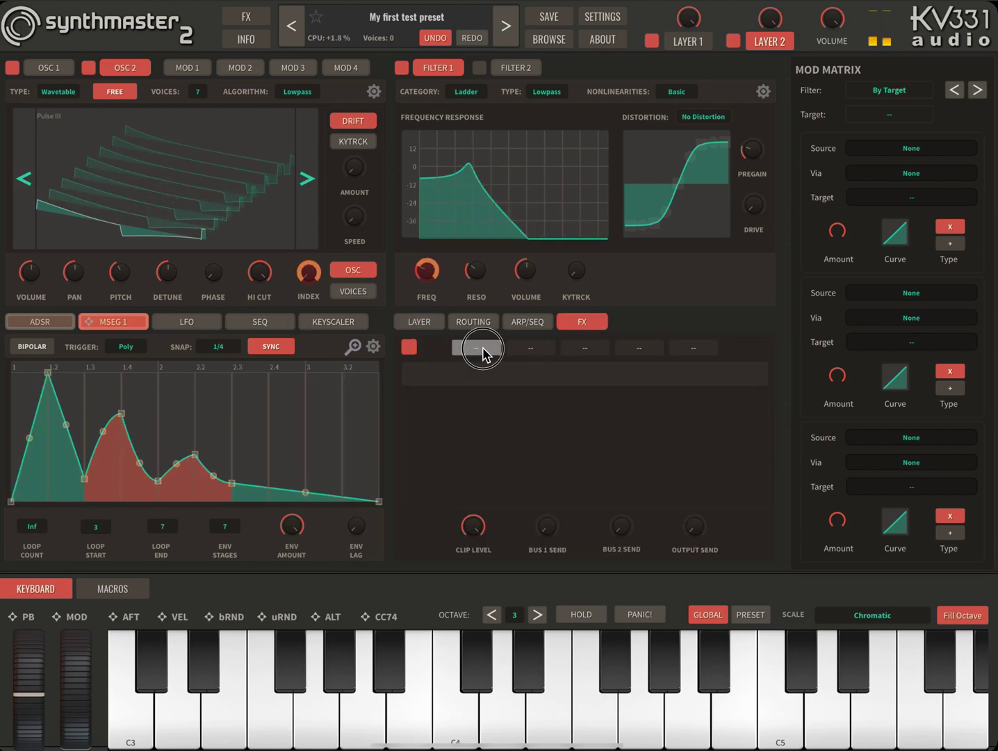
{"action": "left_click", "coordinate": [479, 348]}
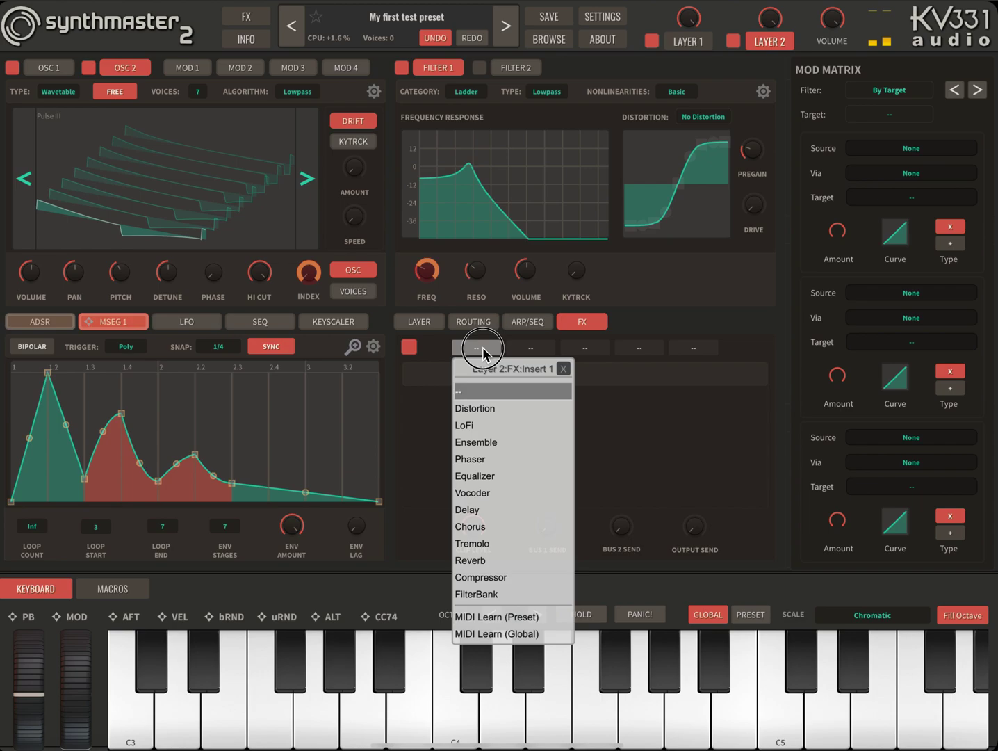
{"action": "left_click", "coordinate": [480, 444]}
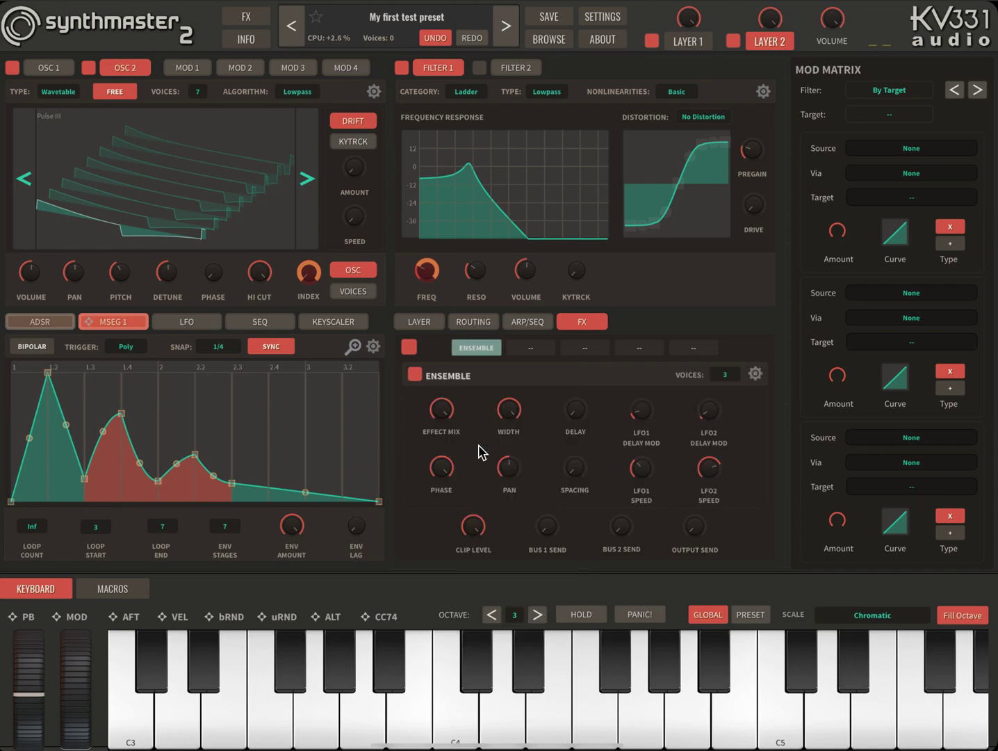
Adjust the Ensemble's LFO1 and LFO2 delay modulation amounts and lower both LFO speeds.
{"action": "left_click_drag", "start_coordinate": [641, 436], "coordinate": [641, 427]}
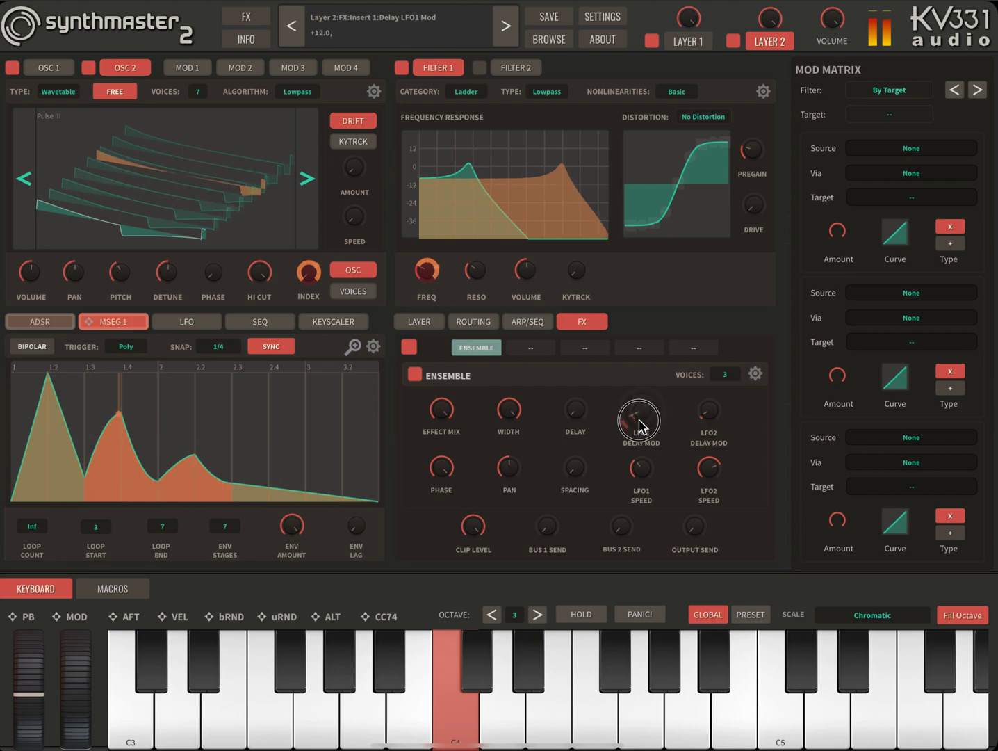
{"action": "left_click_drag", "start_coordinate": [715, 423], "coordinate": [709, 416]}
{"action": "left_click_drag", "start_coordinate": [645, 475], "coordinate": [644, 481]}
{"action": "left_click_drag", "start_coordinate": [711, 470], "coordinate": [710, 489]}
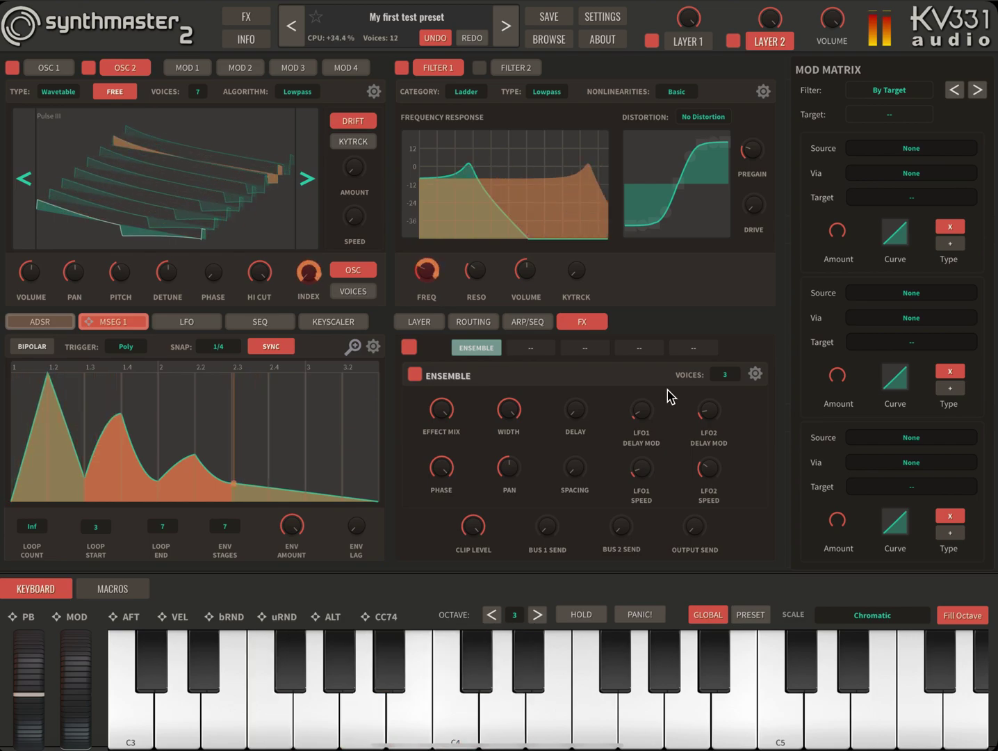
Add a Reverb to the first insert slot of FX Bus 1.
{"action": "left_click", "coordinate": [247, 21]}
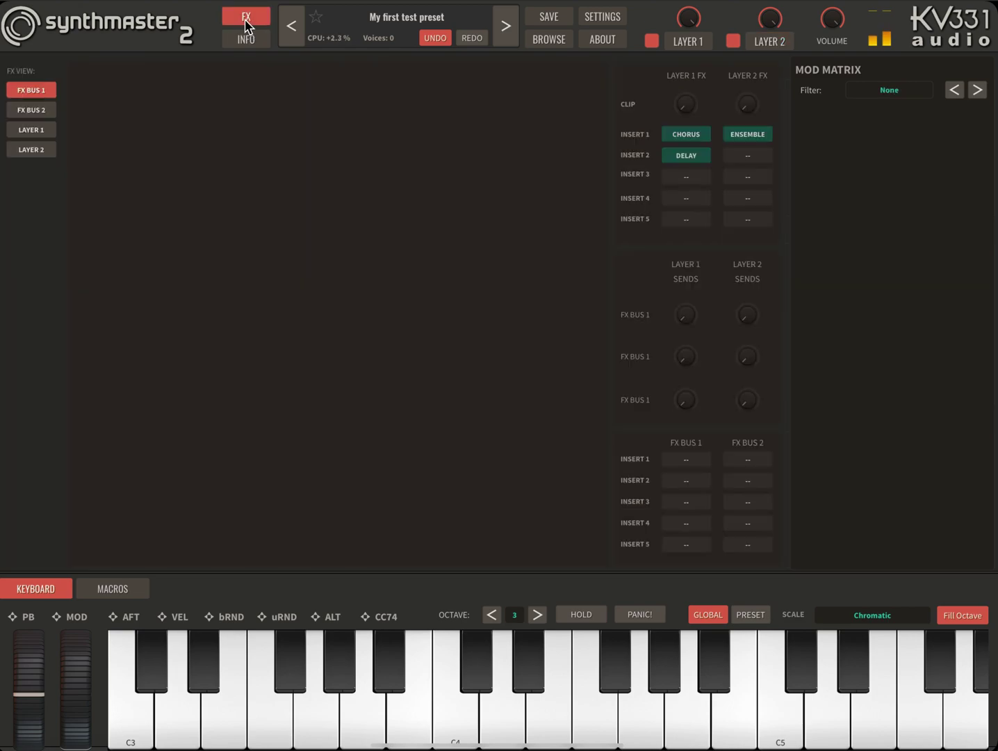
{"action": "left_click", "coordinate": [687, 462]}
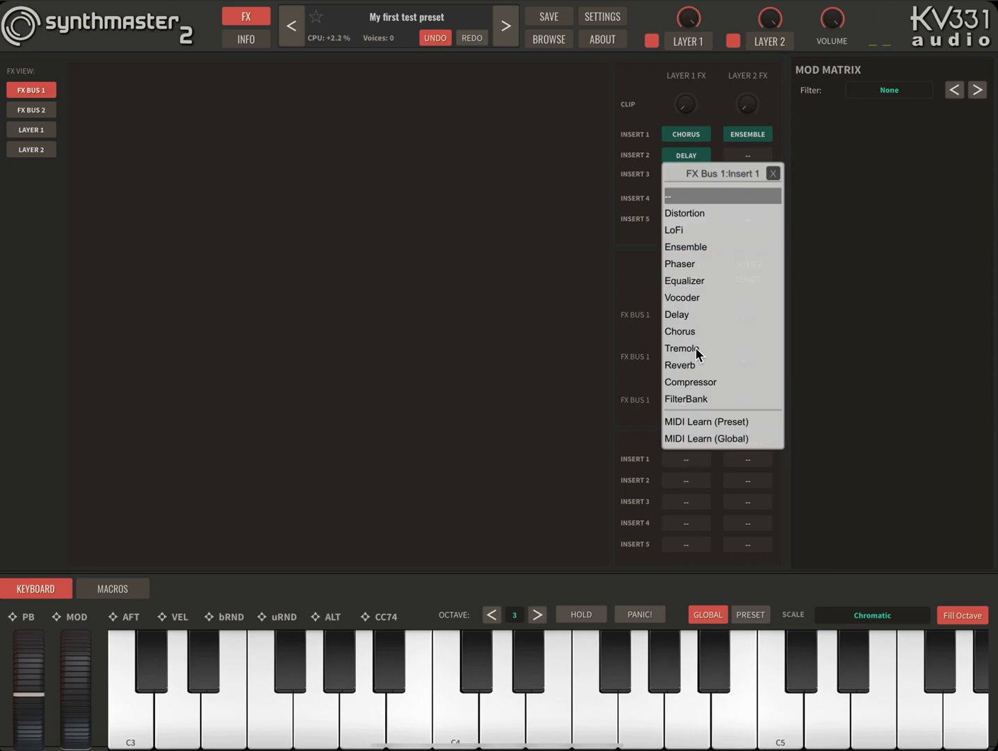
{"action": "left_click", "coordinate": [678, 367]}
{"action": "right_click", "coordinate": [678, 364]}
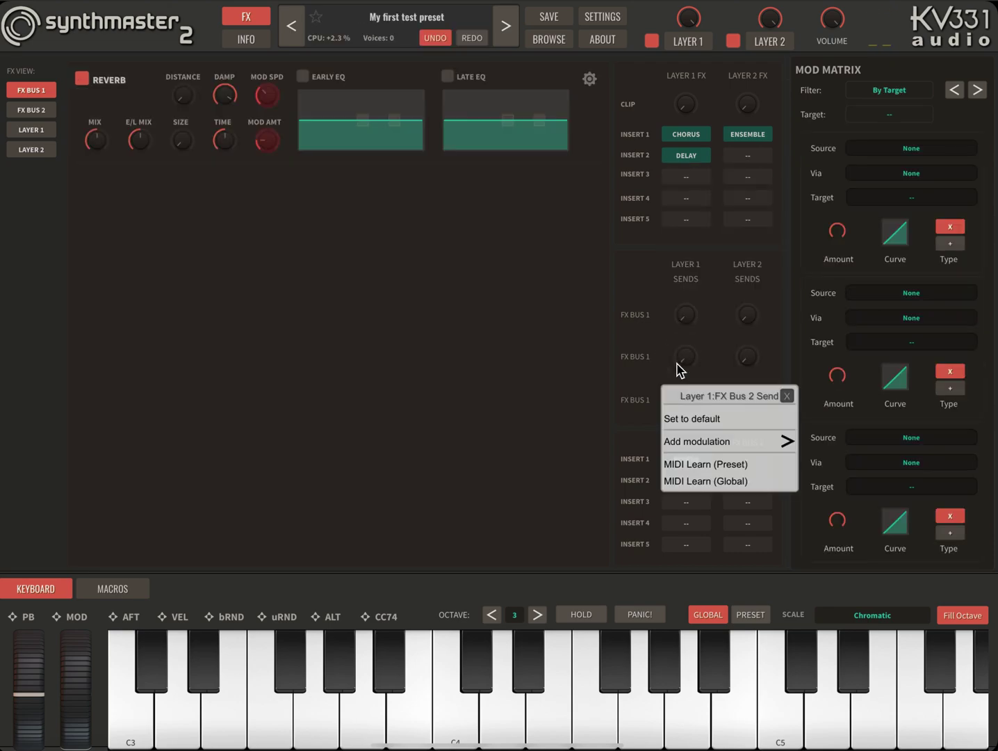
{"action": "left_click", "coordinate": [789, 396]}
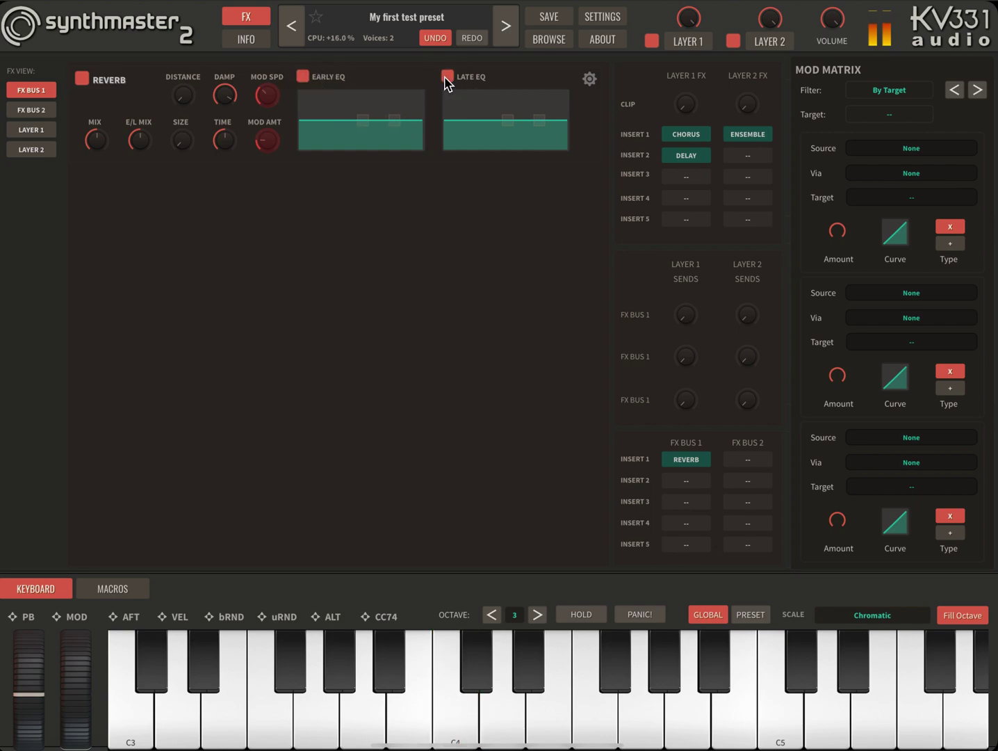
Enable the reverb's Early and Late EQ, boosting the early treble about 12 dB and the early bass, and cutting the late treble.
{"action": "left_click_drag", "start_coordinate": [394, 126], "coordinate": [395, 83]}
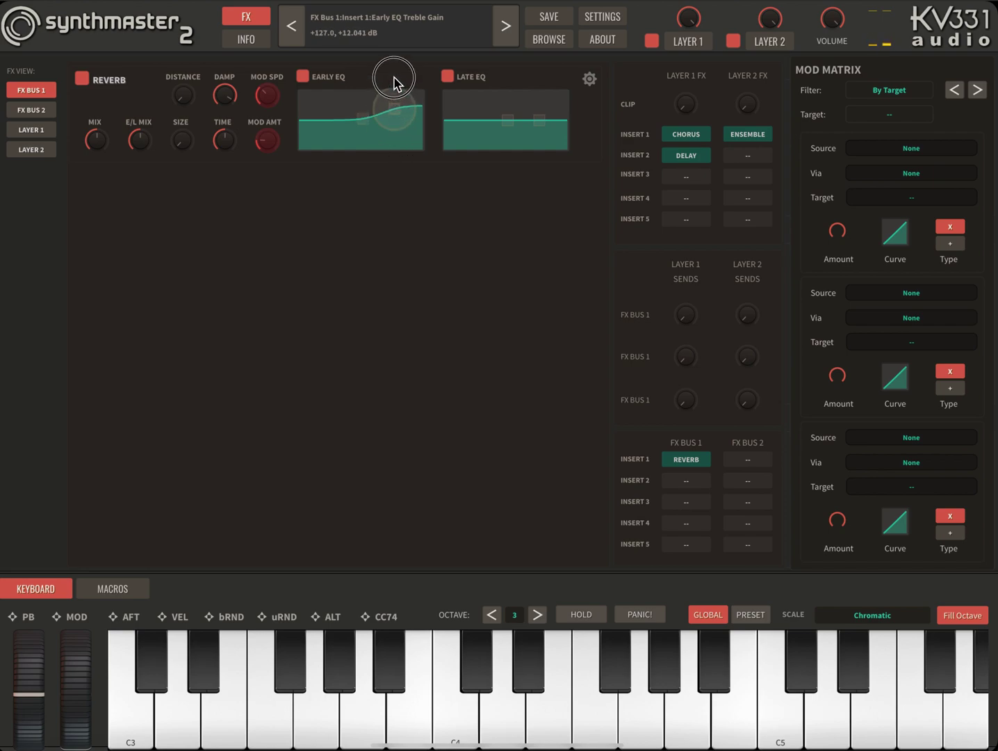
{"action": "left_click_drag", "start_coordinate": [363, 125], "coordinate": [331, 109]}
{"action": "left_click_drag", "start_coordinate": [539, 121], "coordinate": [536, 147]}
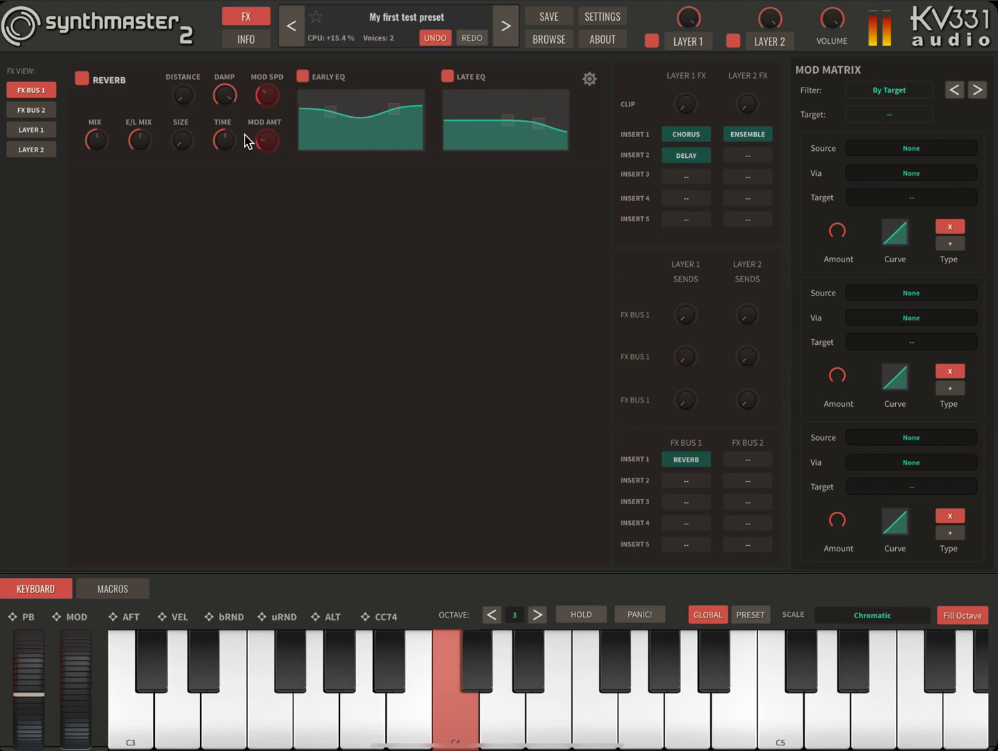
Raise the reverb's size and time, reduce its damping and modulation amount, and bypass the effect.
{"action": "left_click_drag", "start_coordinate": [193, 144], "coordinate": [269, 152]}
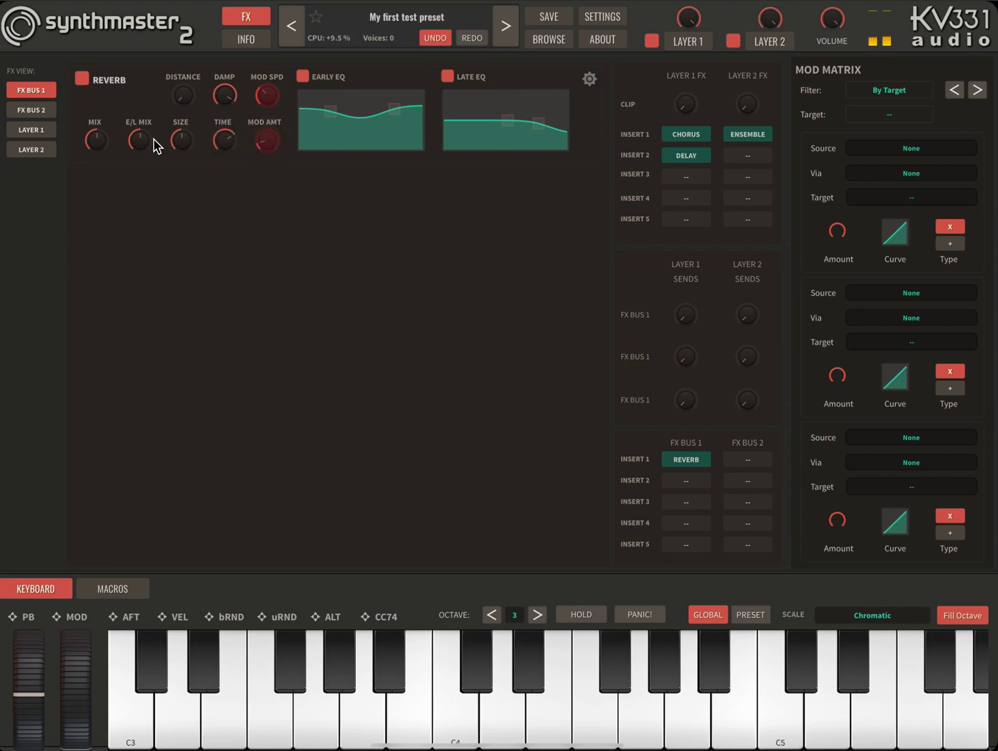
{"action": "left_click_drag", "start_coordinate": [183, 104], "coordinate": [183, 102]}
{"action": "left_click_drag", "start_coordinate": [215, 99], "coordinate": [218, 106]}
{"action": "left_click", "coordinate": [82, 79]}
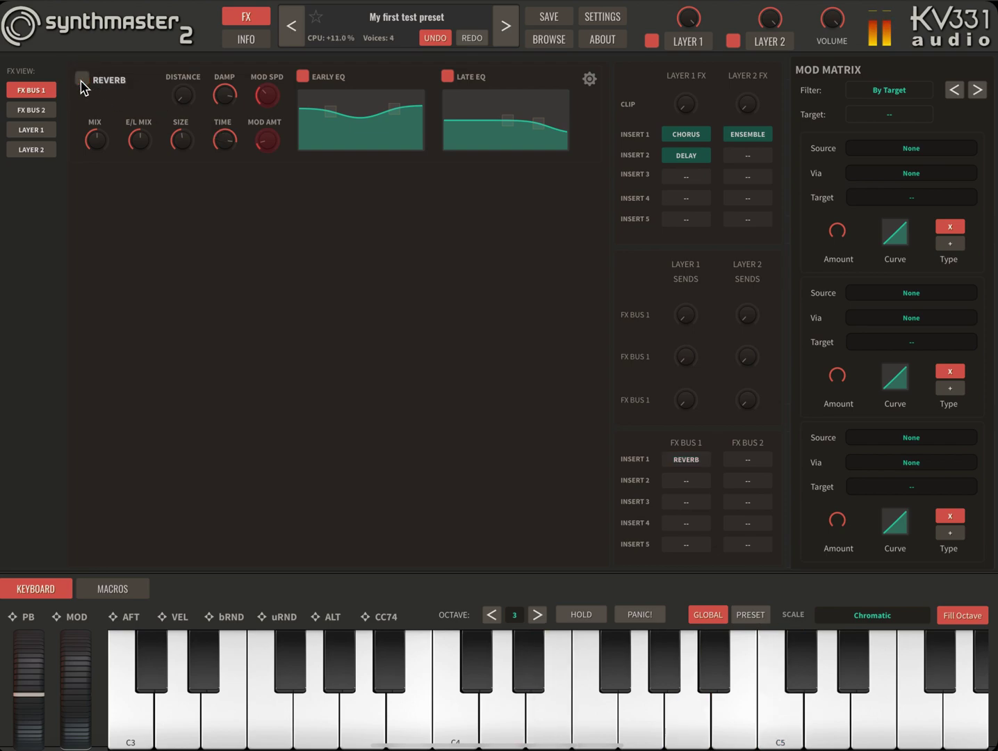
Re-enable the reverb on FX Bus 1 and raise the treble band of its Late EQ from a cut to a boost.
{"action": "left_click", "coordinate": [83, 80]}
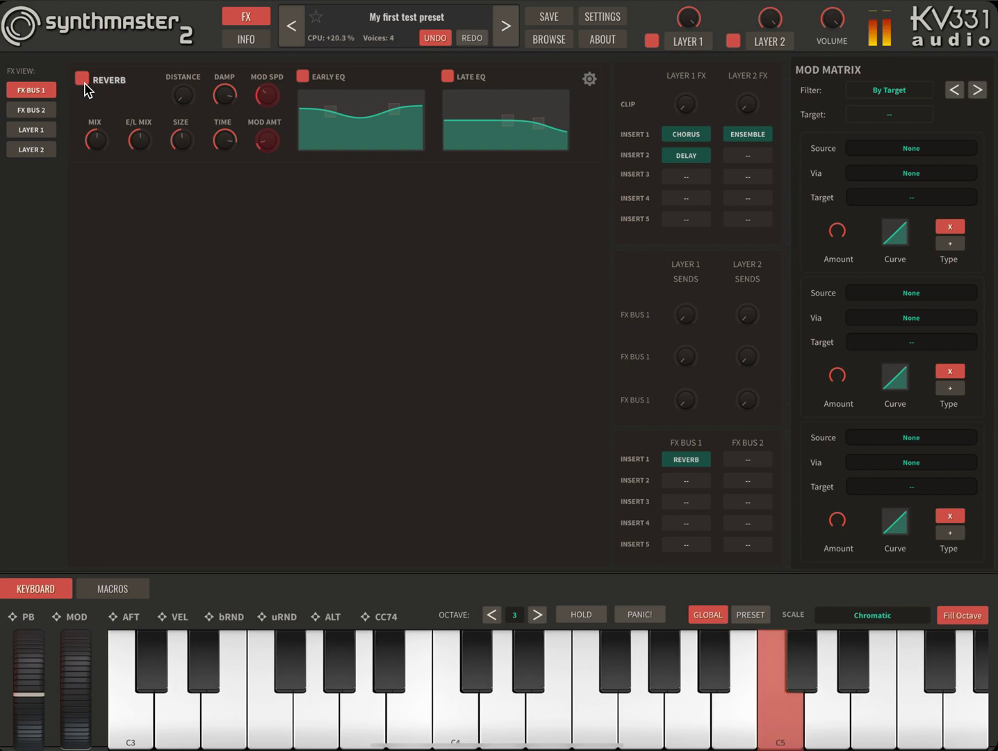
{"action": "left_click_drag", "start_coordinate": [398, 107], "coordinate": [403, 68]}
{"action": "left_click_drag", "start_coordinate": [540, 126], "coordinate": [537, 49]}
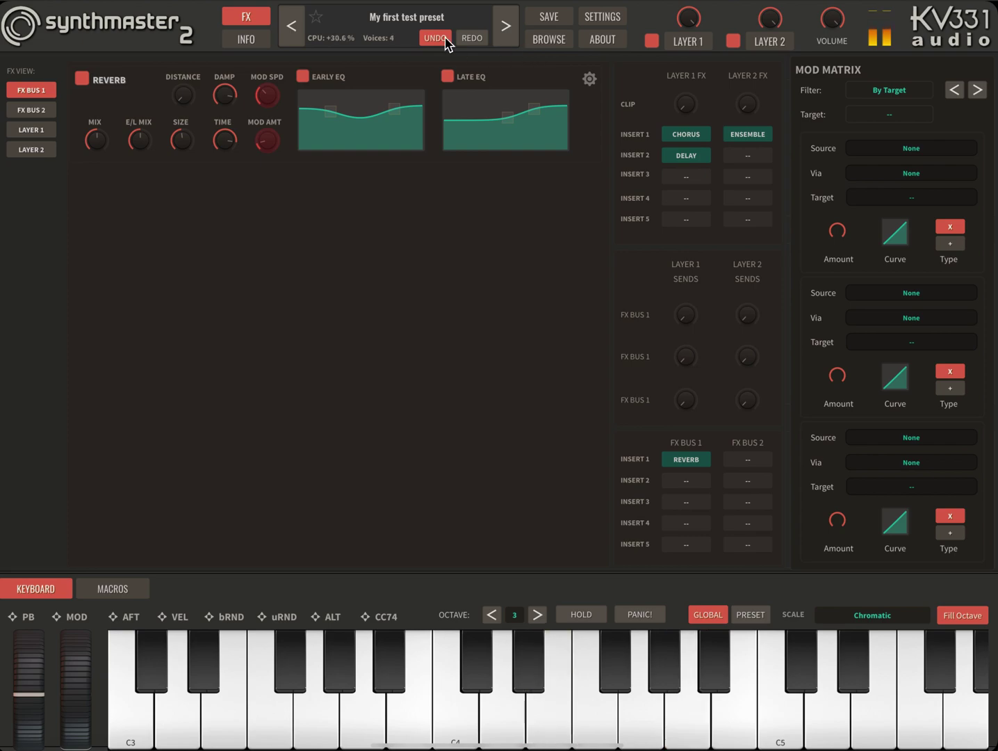
Start saving the preset as a new copy, replacing the suggested preset name with "My second test pre".
{"action": "left_click", "coordinate": [550, 18]}
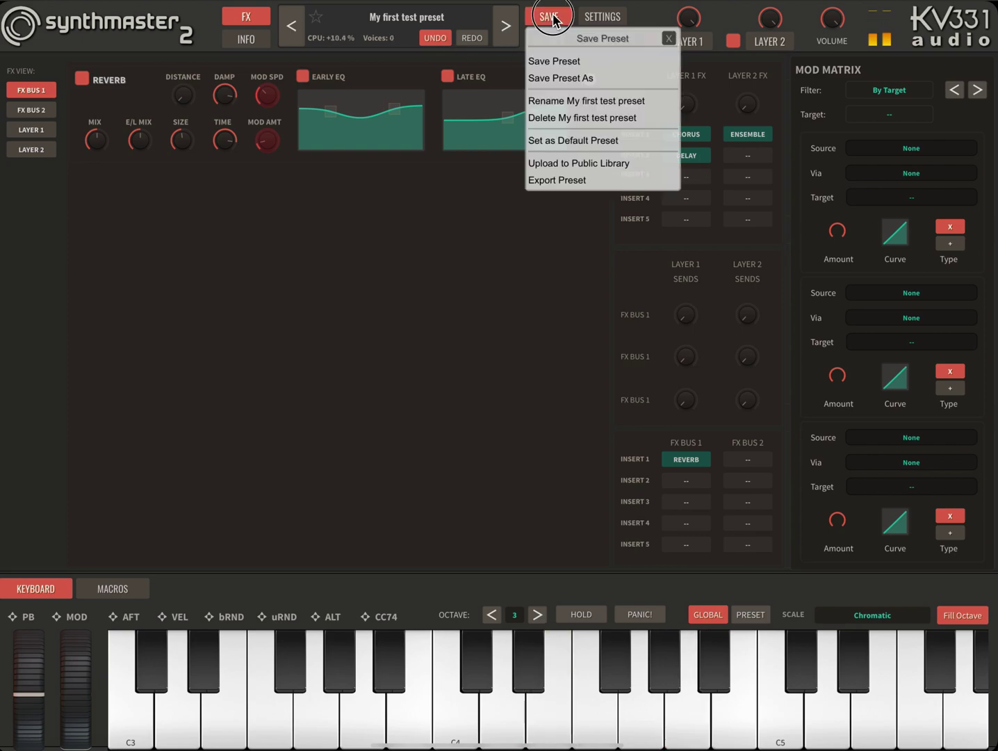
{"action": "left_click", "coordinate": [560, 78]}
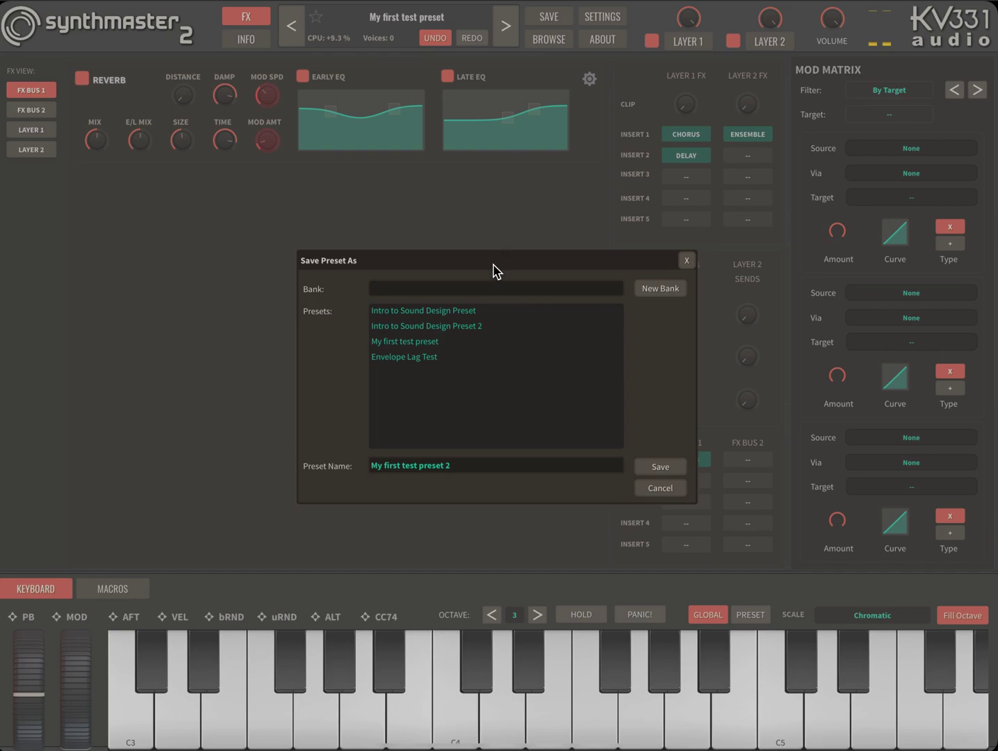
{"action": "left_click", "coordinate": [465, 472]}
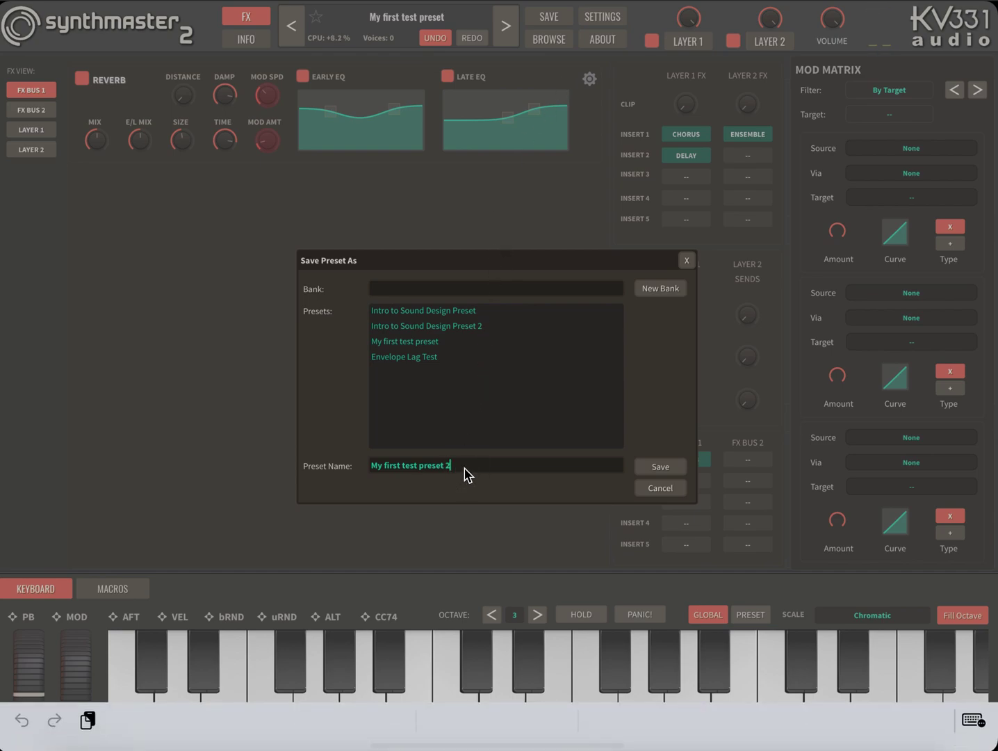
{"action": "key", "text": "BackSpace"}
{"action": "key", "text": "BackSpace"}
{"action": "key", "text": "BackSpace"}
{"action": "key", "text": "BackSpace"}
{"action": "key", "text": "BackSpace"}
{"action": "key", "text": "BackSpace"}
{"action": "key", "text": "BackSpace"}
{"action": "key", "text": "BackSpace"}
{"action": "key", "text": "BackSpace"}
{"action": "key", "text": "BackSpace"}
{"action": "key", "text": "BackSpace"}
{"action": "key", "text": "BackSpace"}
{"action": "key", "text": "BackSpace"}
{"action": "key", "text": "BackSpace"}
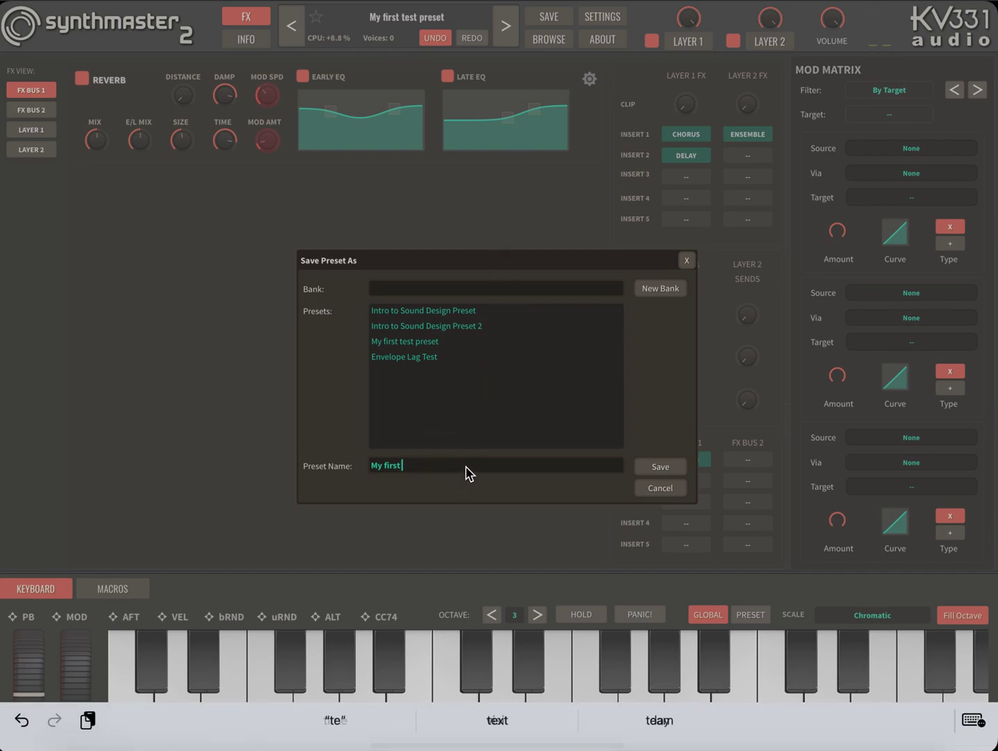
{"action": "key", "text": "BackSpace"}
{"action": "type", "text": "sec"}
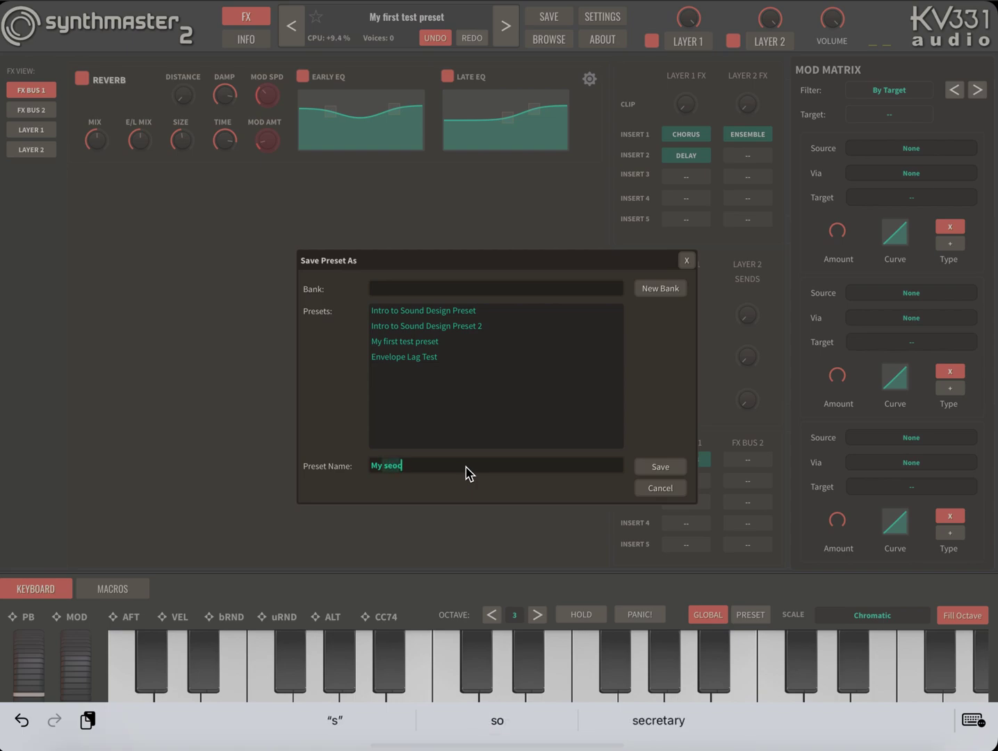
{"action": "type", "text": "ond test pre"}
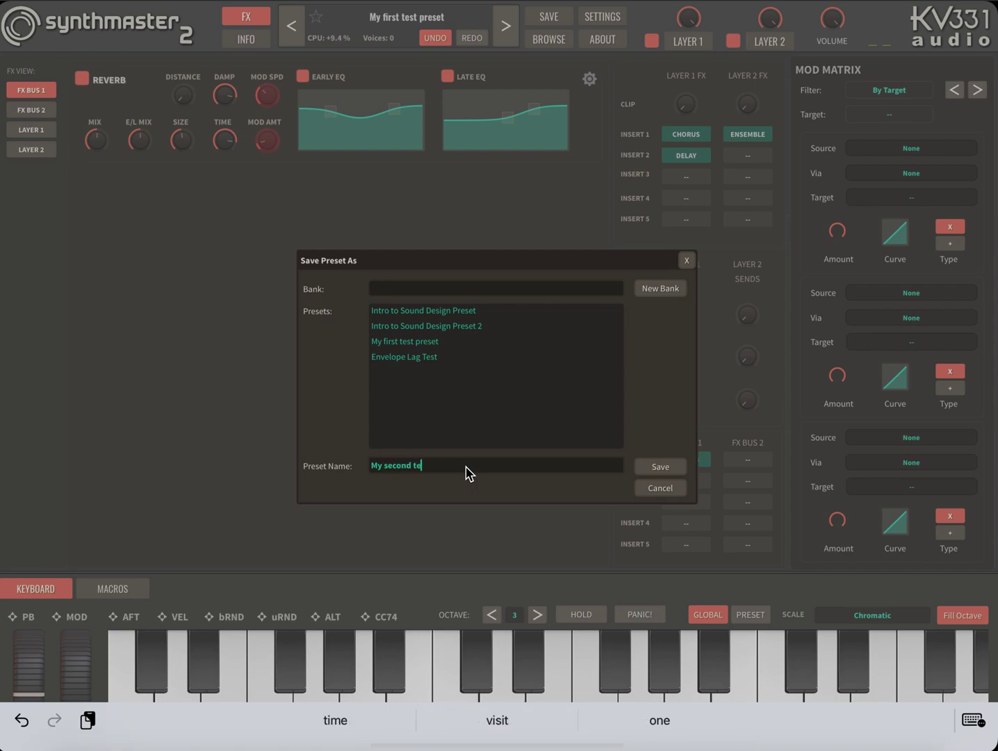